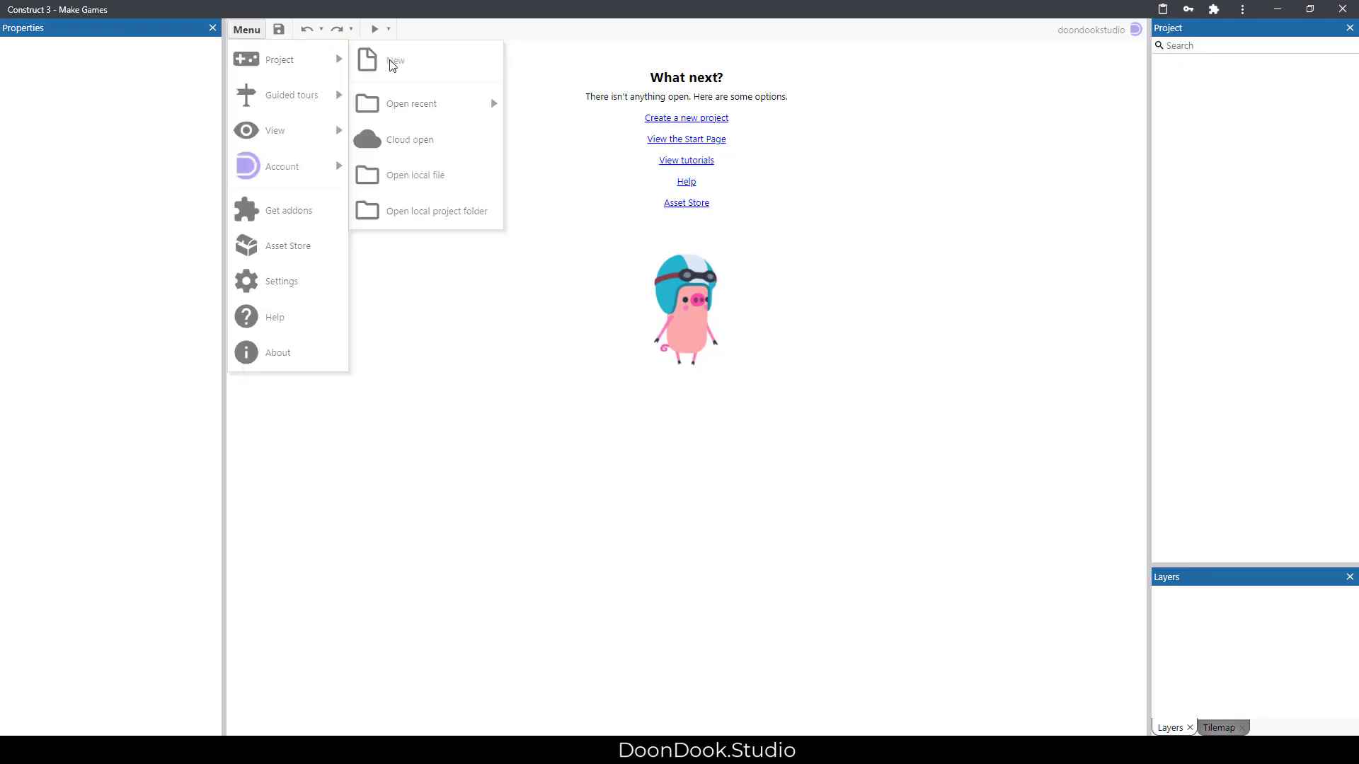
# Create a new project named DOT.
pyautogui.click(392, 62)
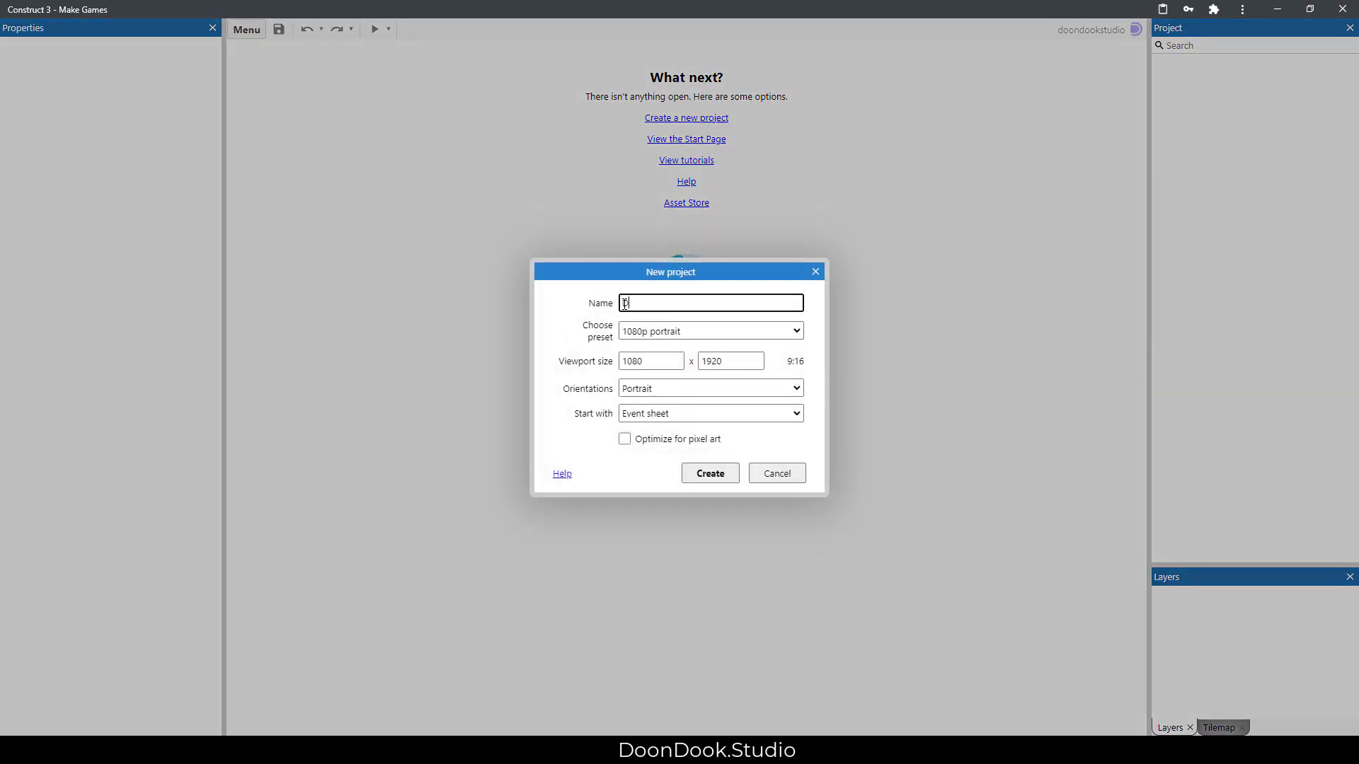
pyautogui.write('DOT')
pyautogui.click(716, 476)
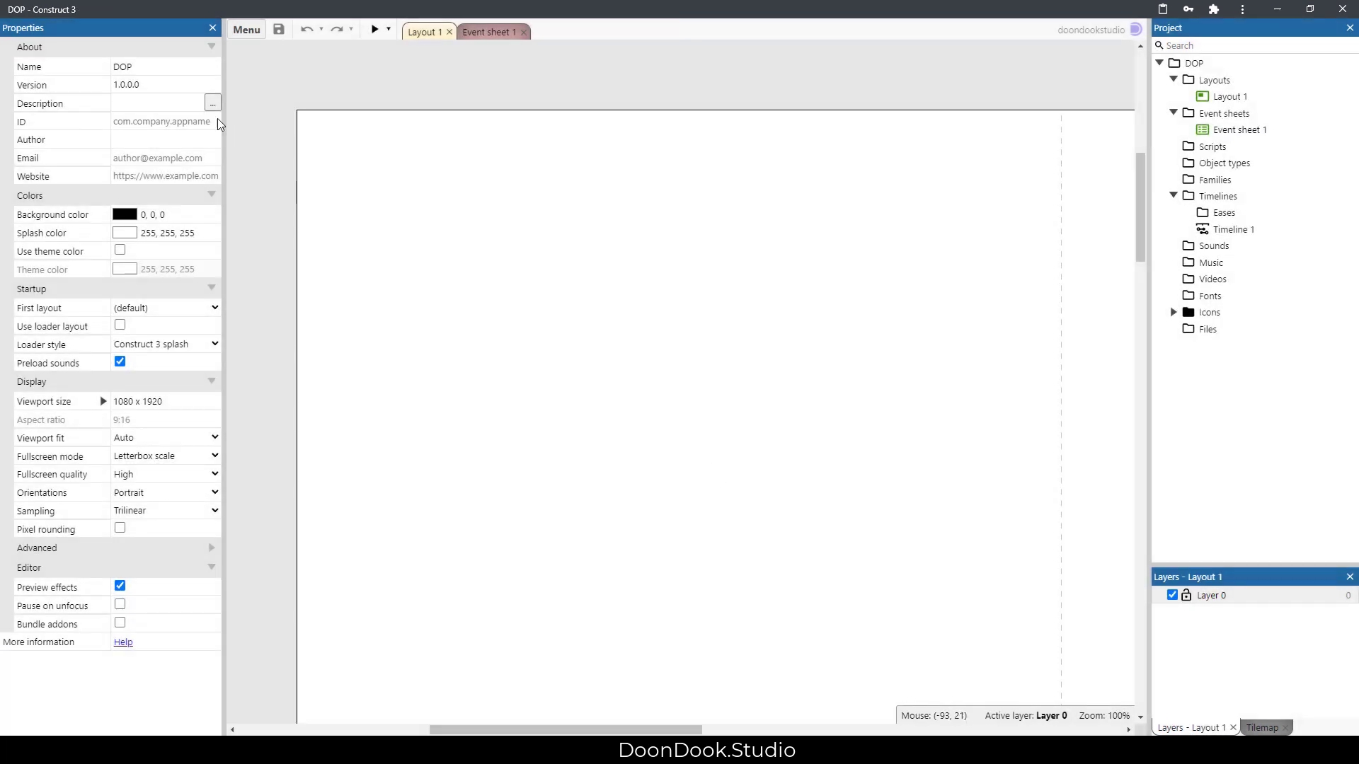
# Set the project's loader style to Percentage text.
pyautogui.click(183, 350)
pyautogui.click(160, 375)
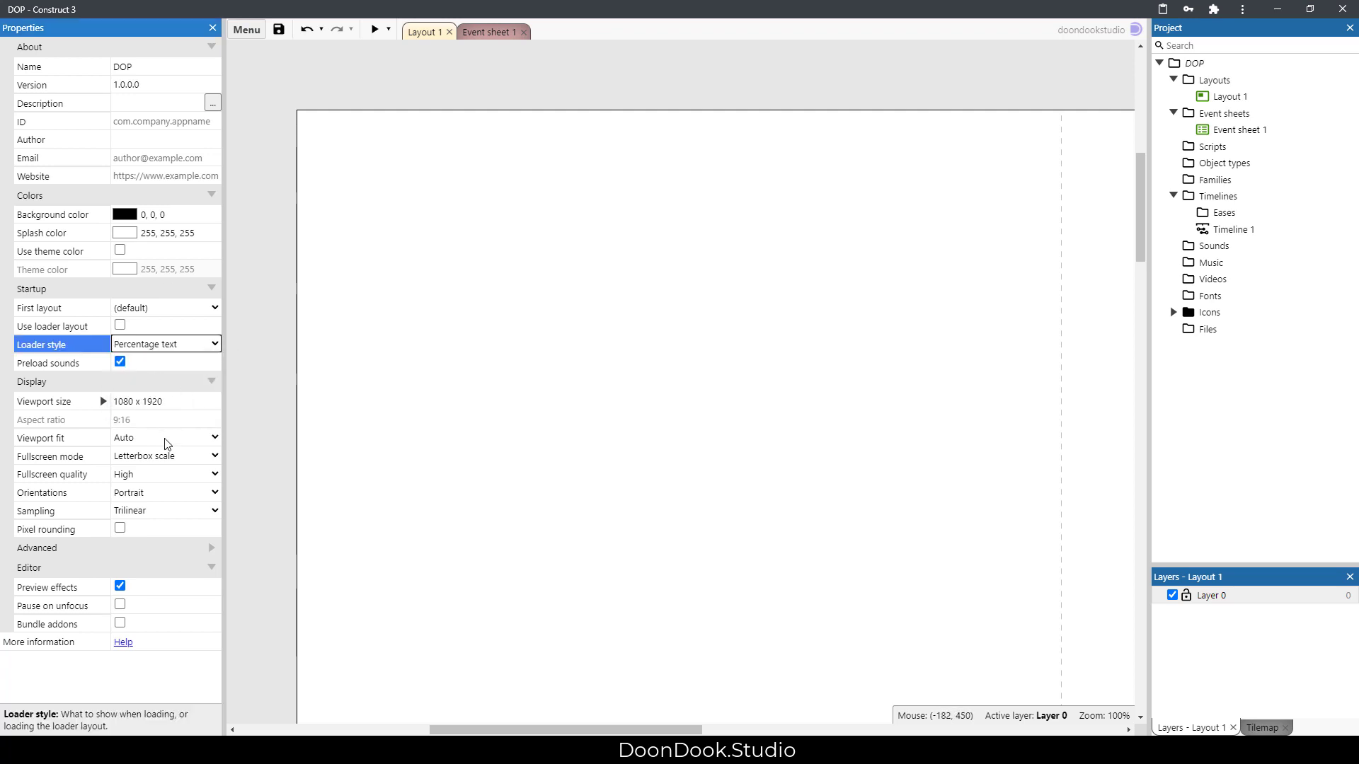
pyautogui.click(142, 401)
# Set Layout 1's size to 1080 x 1920.
pyautogui.click(1229, 96)
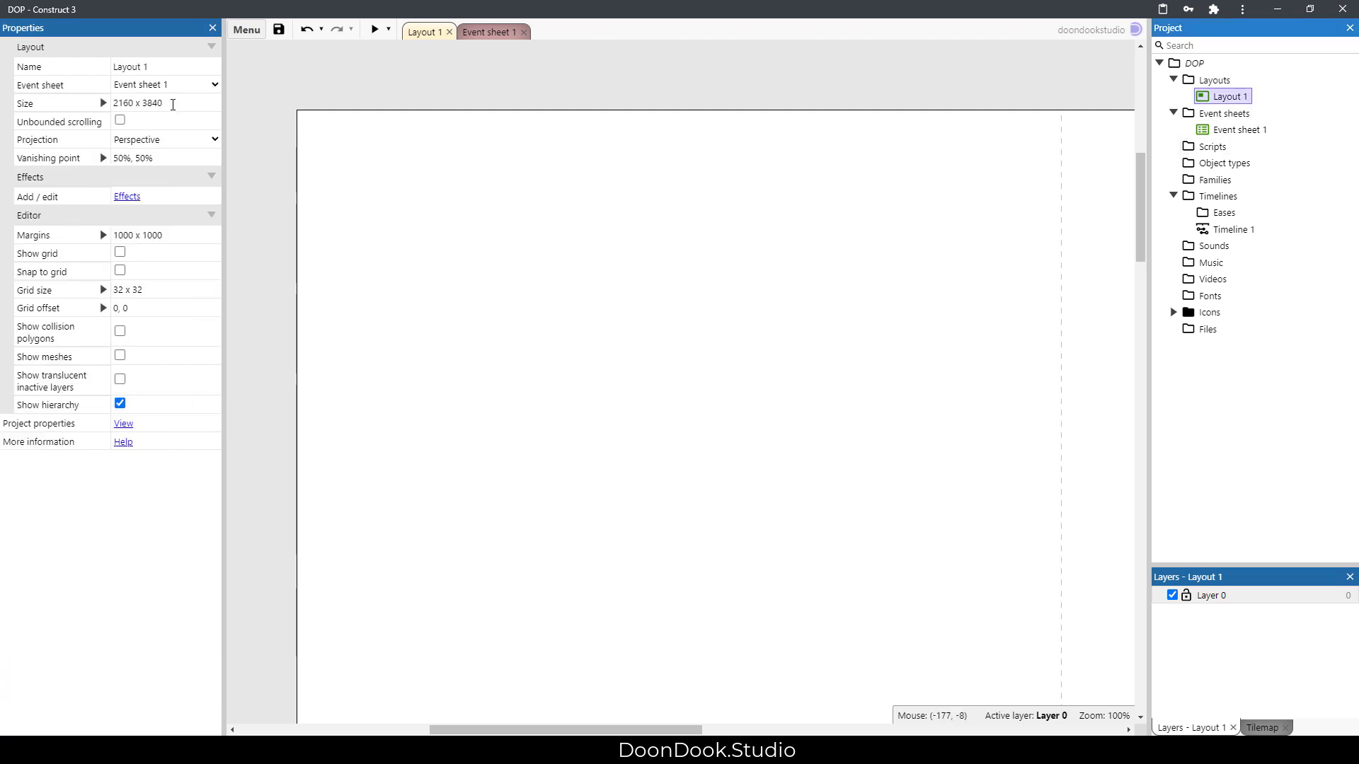
pyautogui.click(172, 103)
pyautogui.write('1080 x 1920')
pyautogui.click(194, 236)
pyautogui.write('1080 x 1920')
# Rename the layout to Game and the event sheet to GameSheet.
pyautogui.click(160, 67)
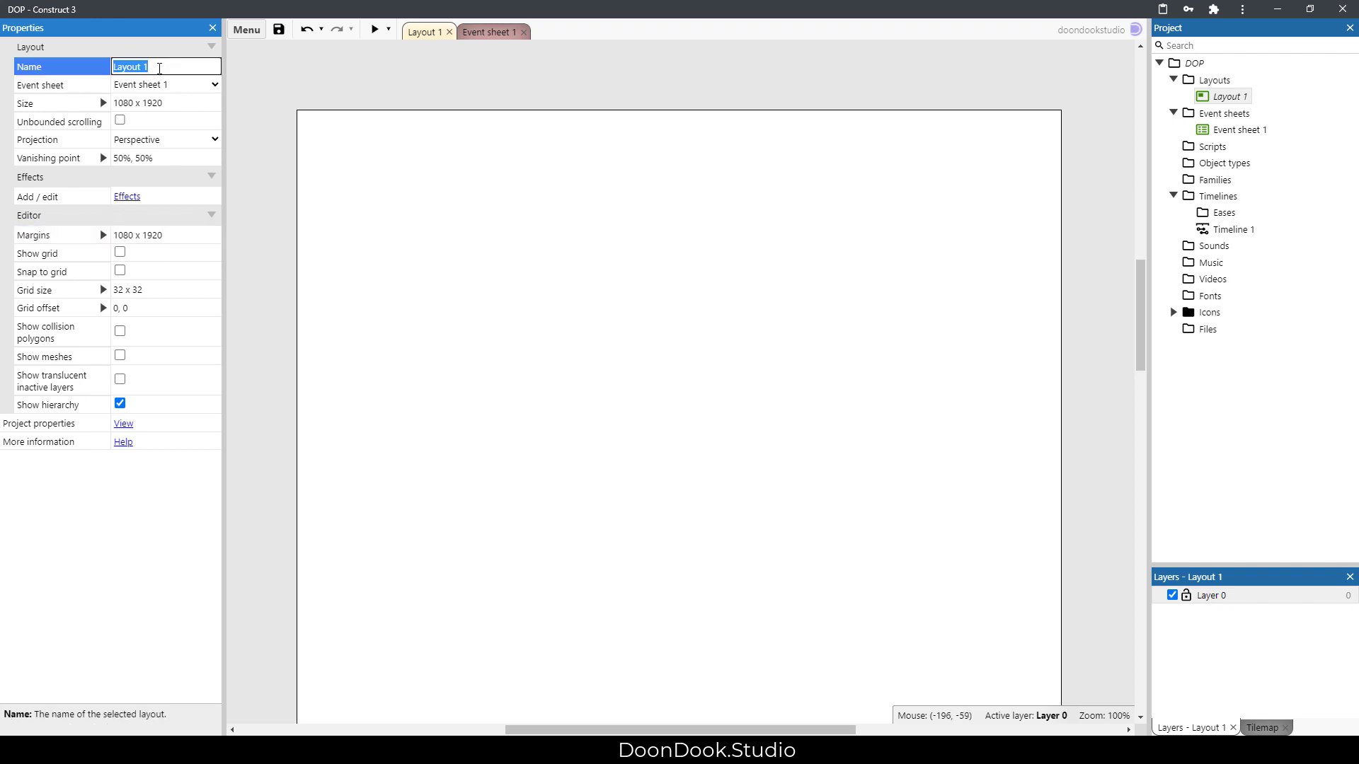
pyautogui.write('Game')
pyautogui.press('Return')
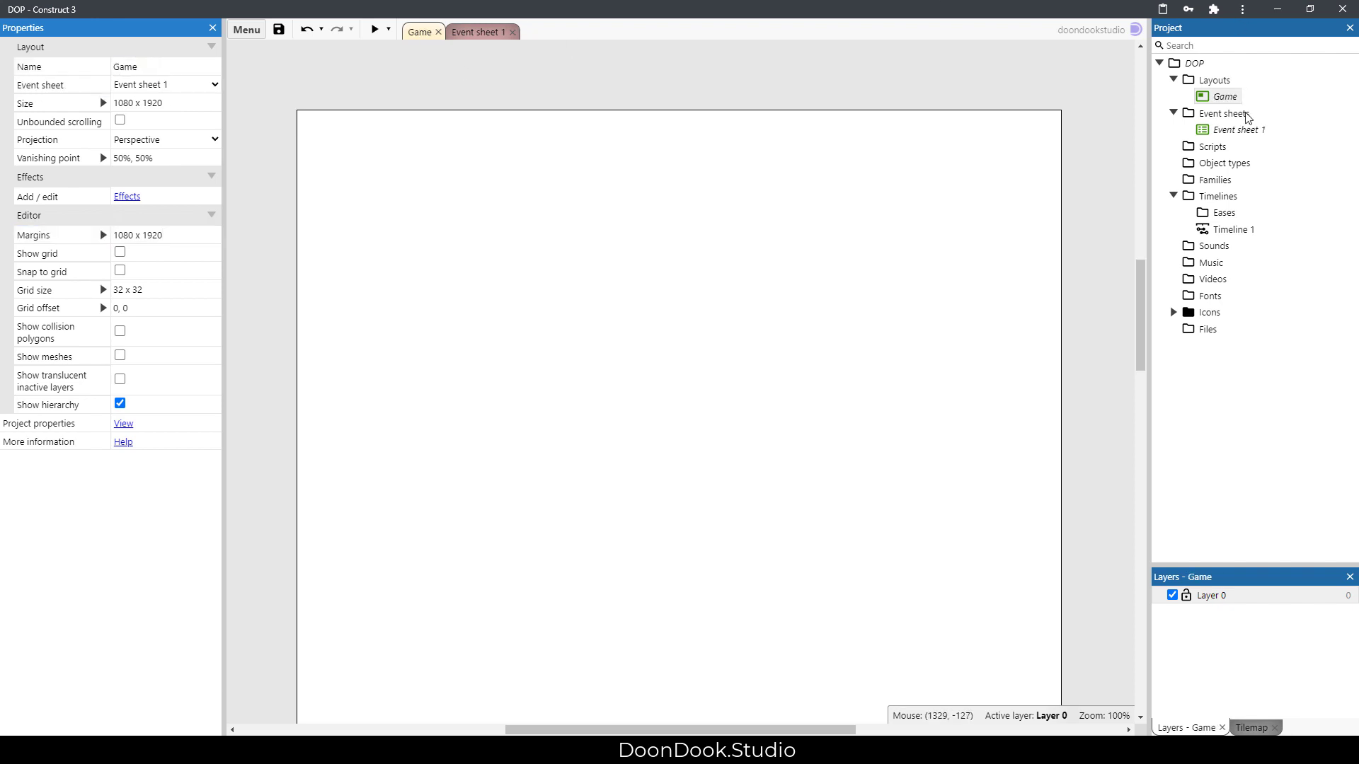
pyautogui.click(1244, 131)
pyautogui.click(1244, 133)
pyautogui.write('Game')
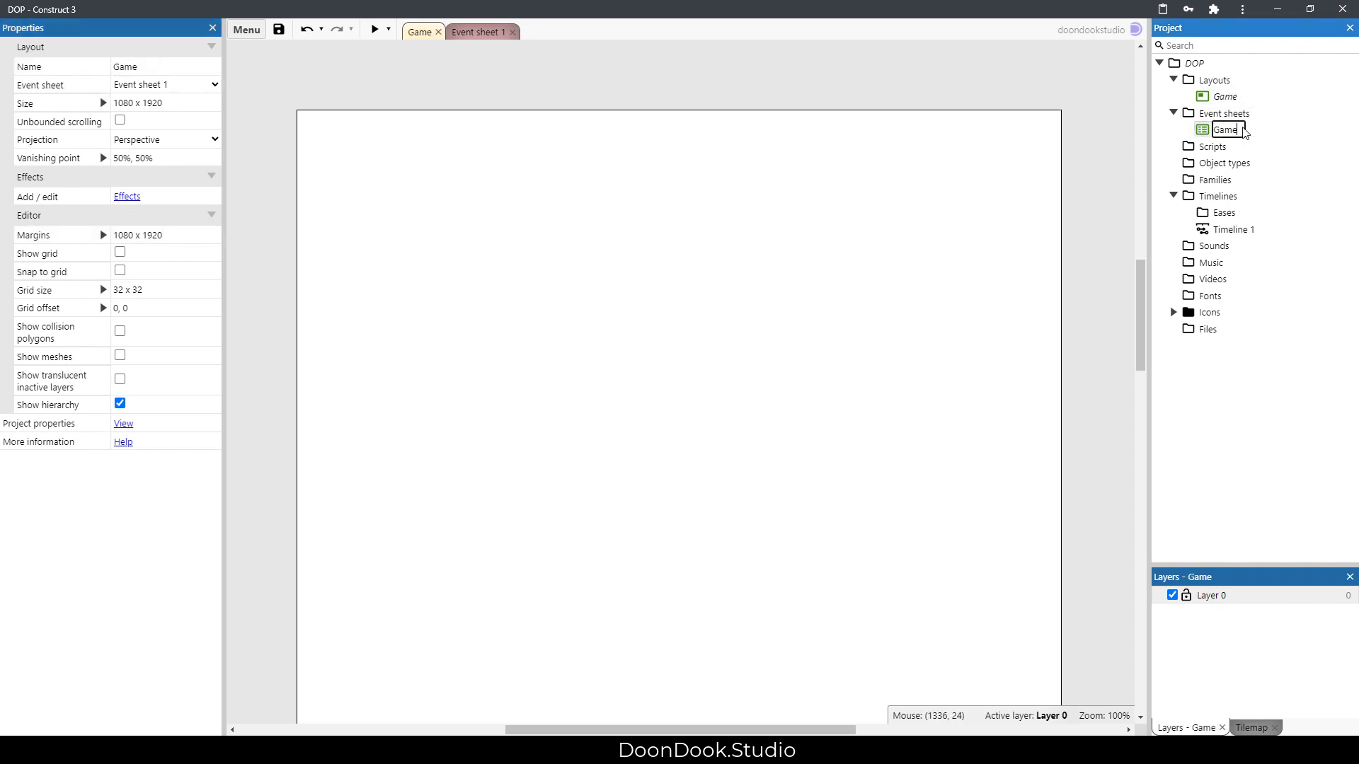
pyautogui.write('Sheet')
pyautogui.press('Return')
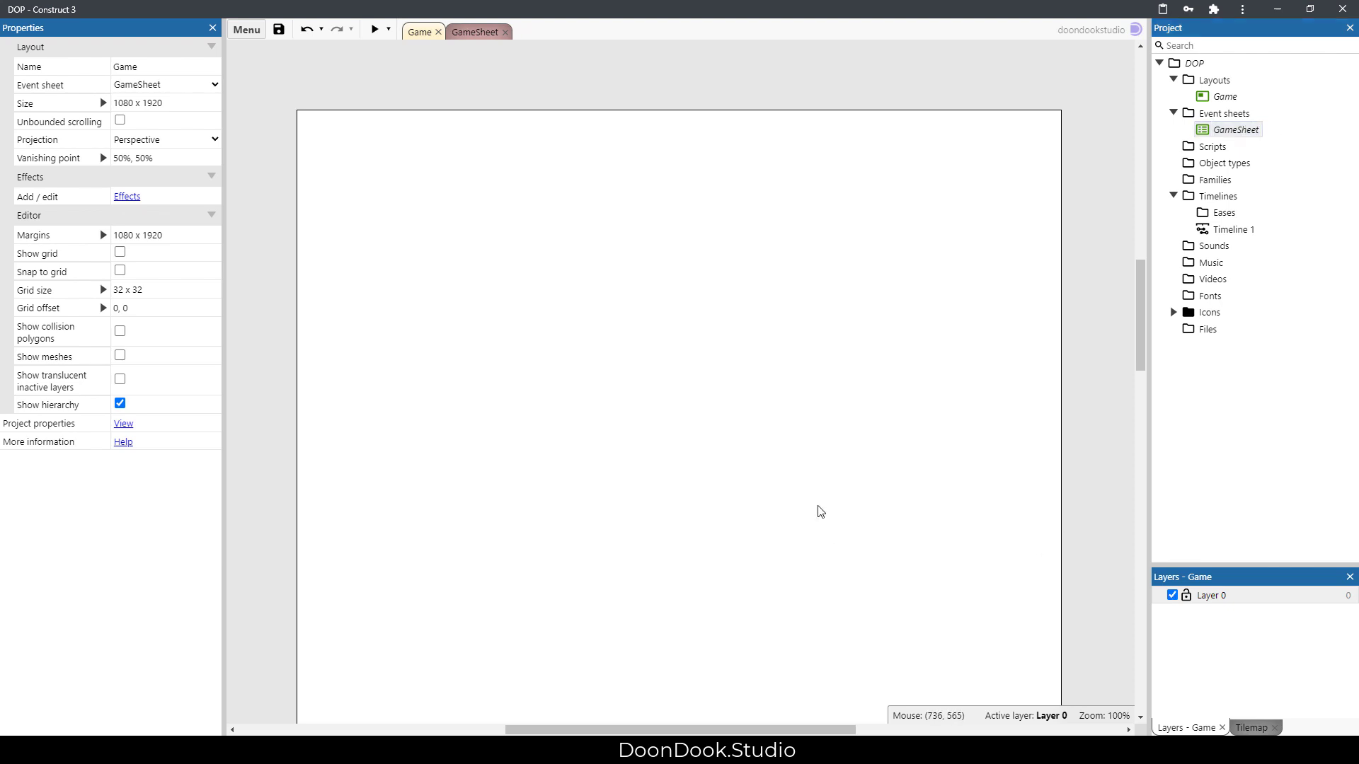
# Rename Layer 0 to Bg and add a Face layer above it.
pyautogui.moveTo(750, 406); pyautogui.dragTo(730, 365, button='middle')
pyautogui.scroll(-5, 731, 365)
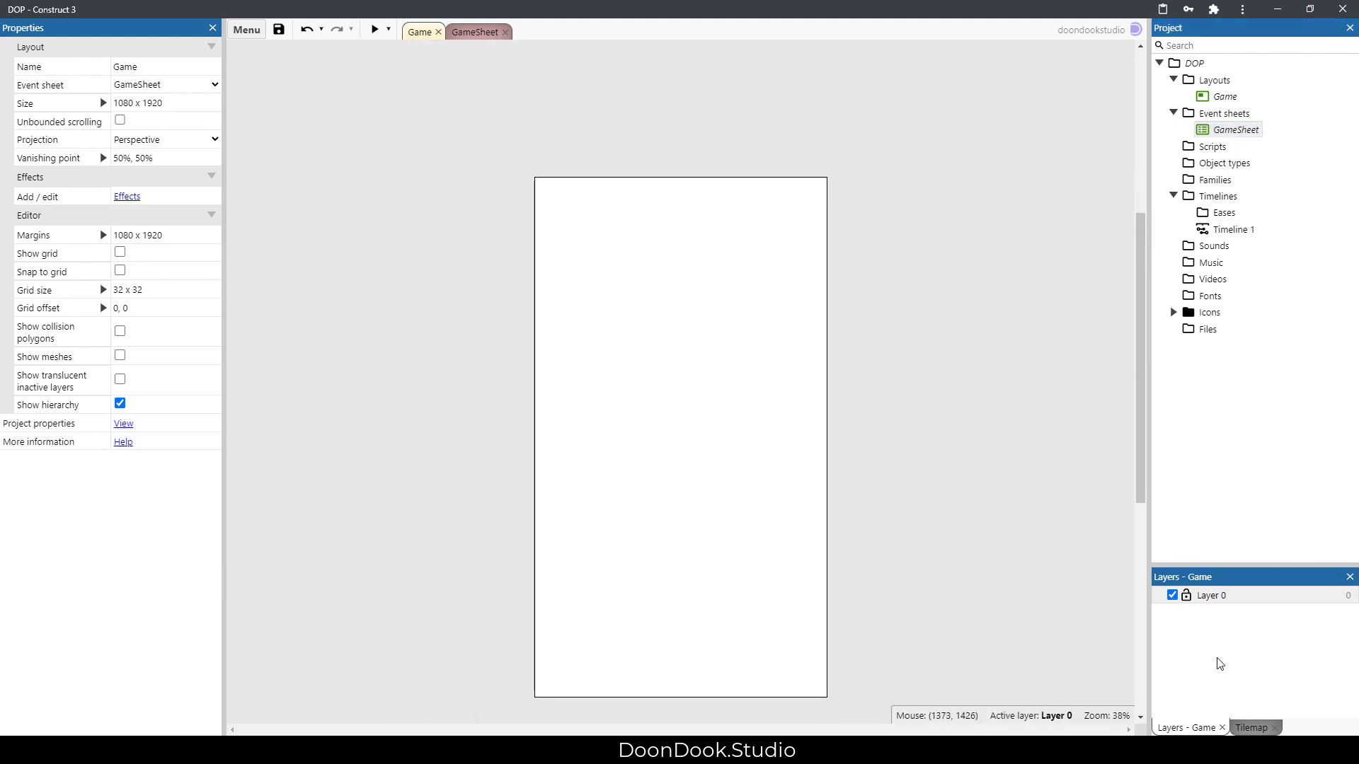
pyautogui.doubleClick(1230, 603)
pyautogui.write('Bg')
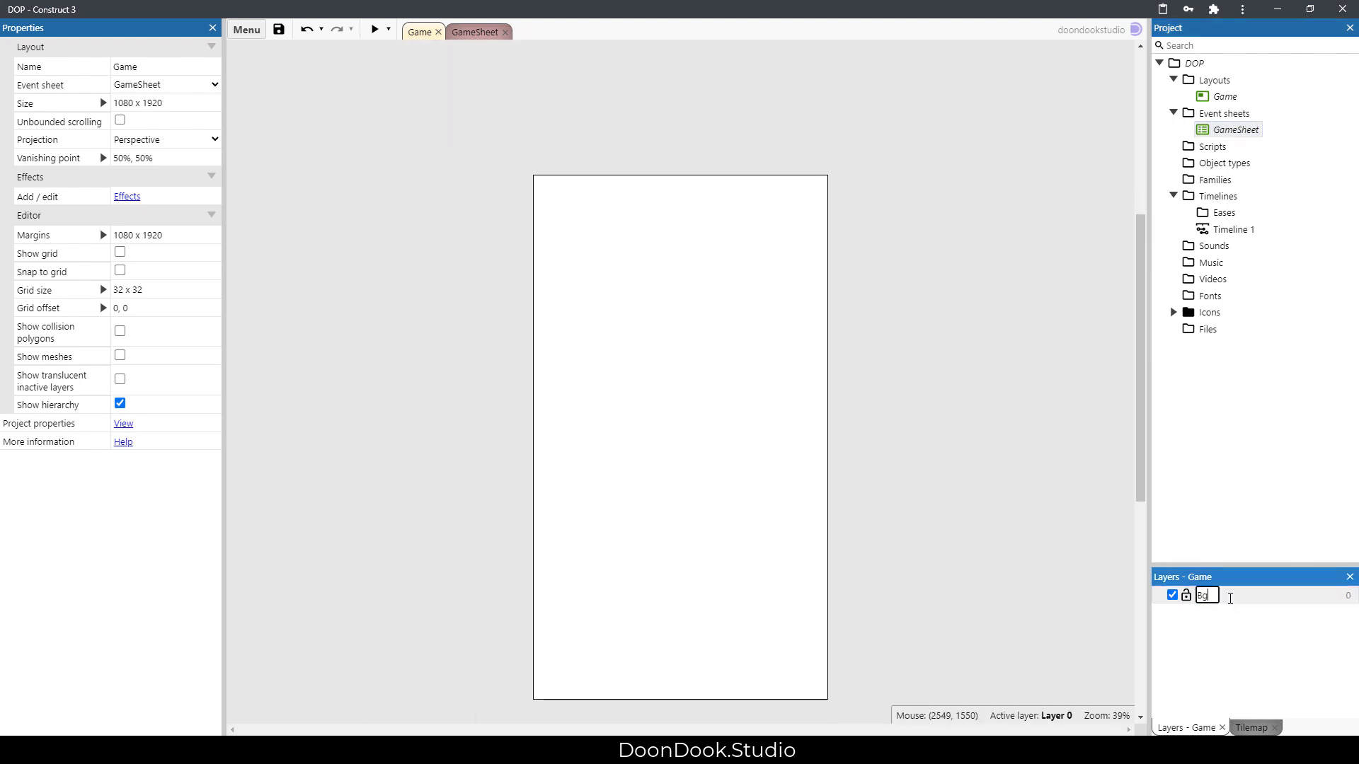
pyautogui.press('Return')
pyautogui.rightClick(1188, 602)
pyautogui.click(1235, 641)
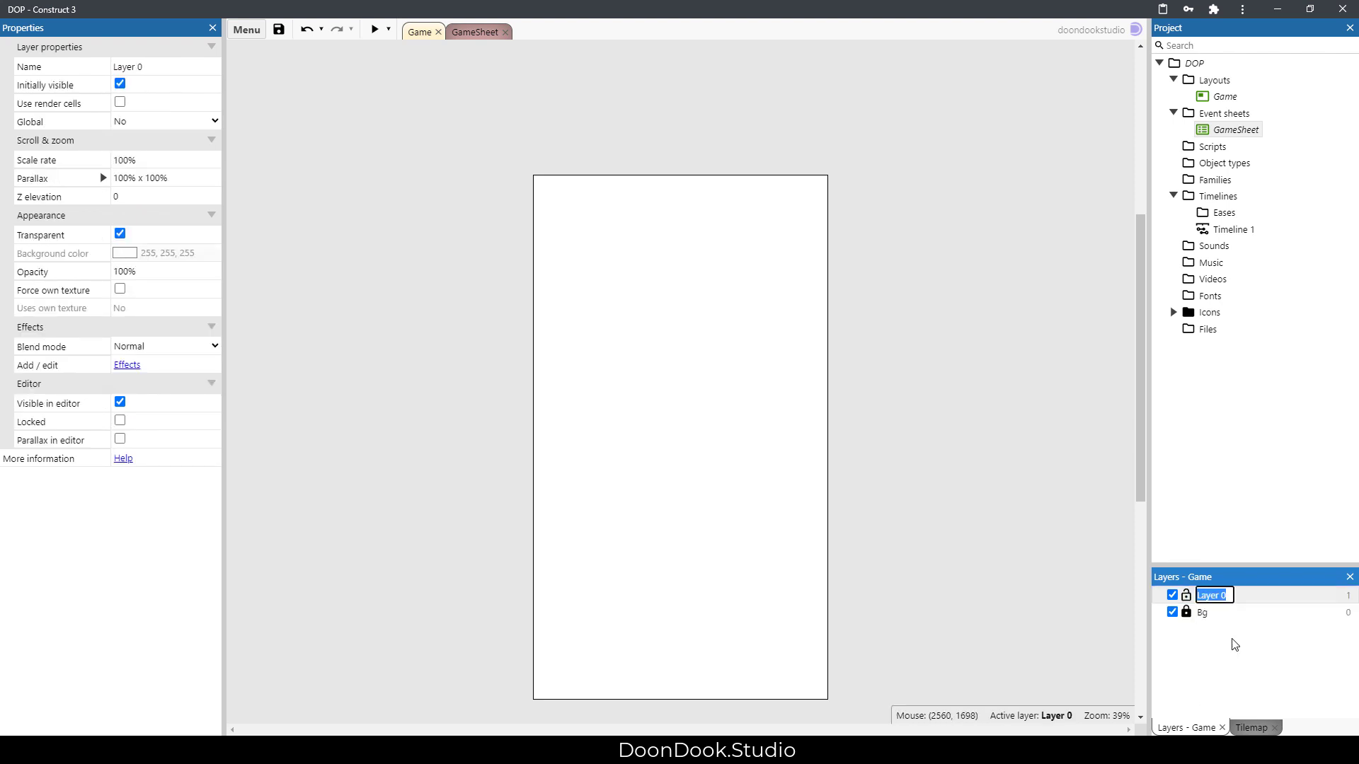
pyautogui.write('Face')
pyautogui.press('Return')
# Add Beard and Eraser layers at the top of the stack.
pyautogui.rightClick(1219, 649)
pyautogui.click(1243, 532)
pyautogui.write('Eeard')
pyautogui.press('Return')
pyautogui.rightClick(1215, 627)
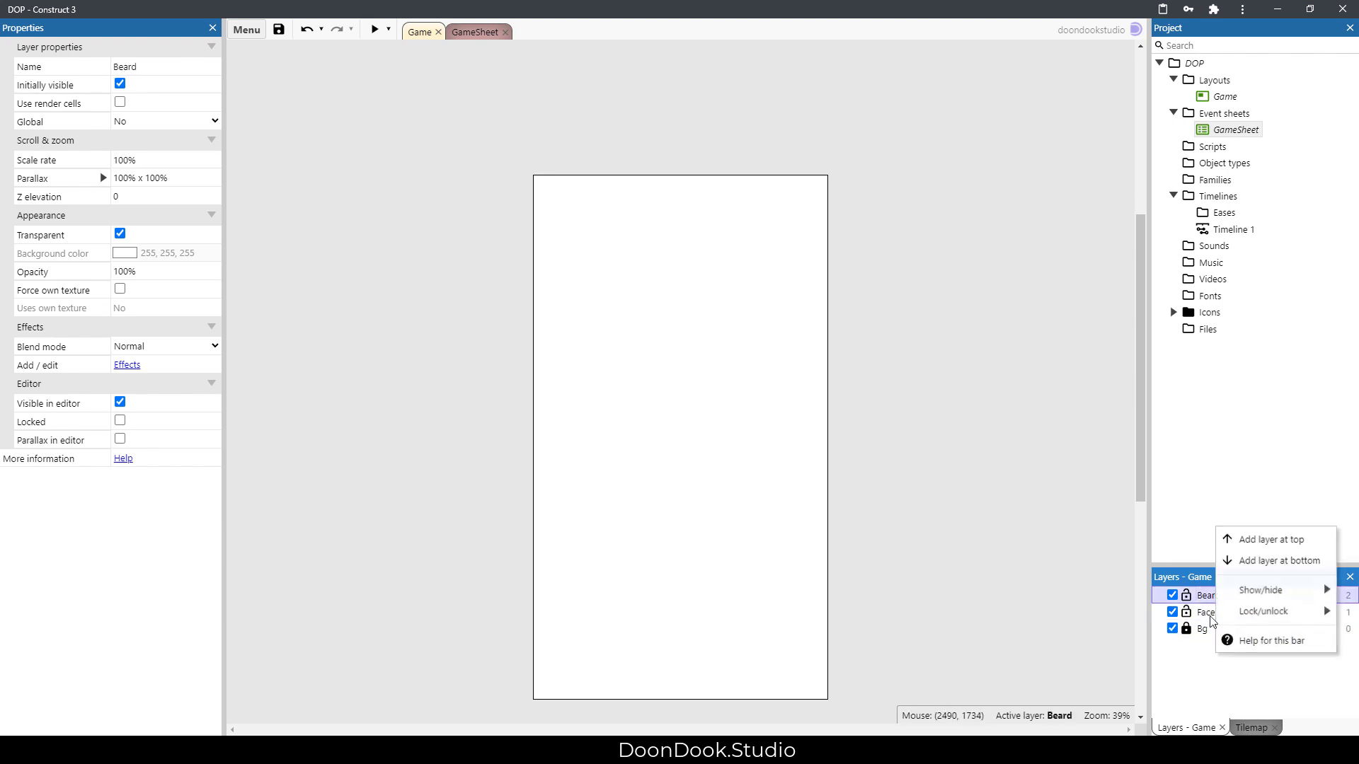
pyautogui.click(1233, 542)
pyautogui.write('Er')
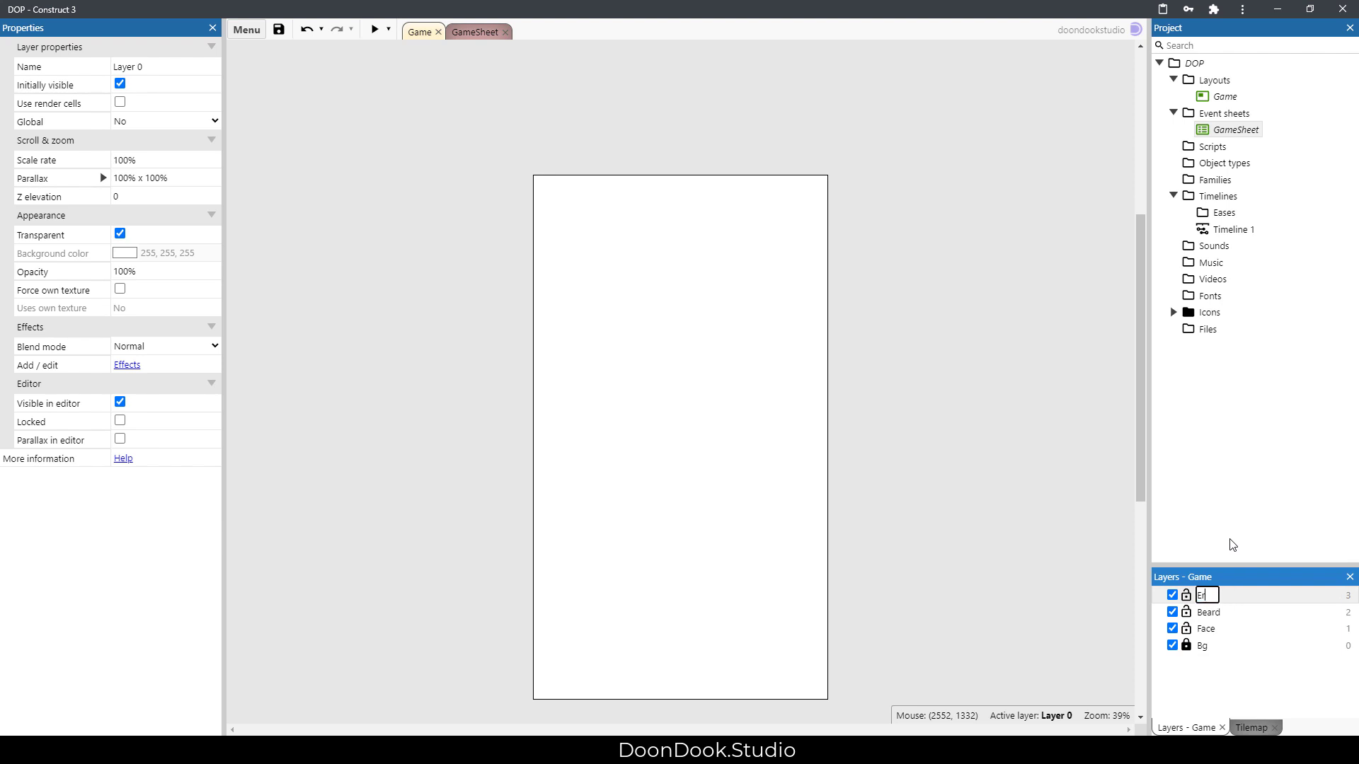
pyautogui.write('aser')
pyautogui.press('Return')
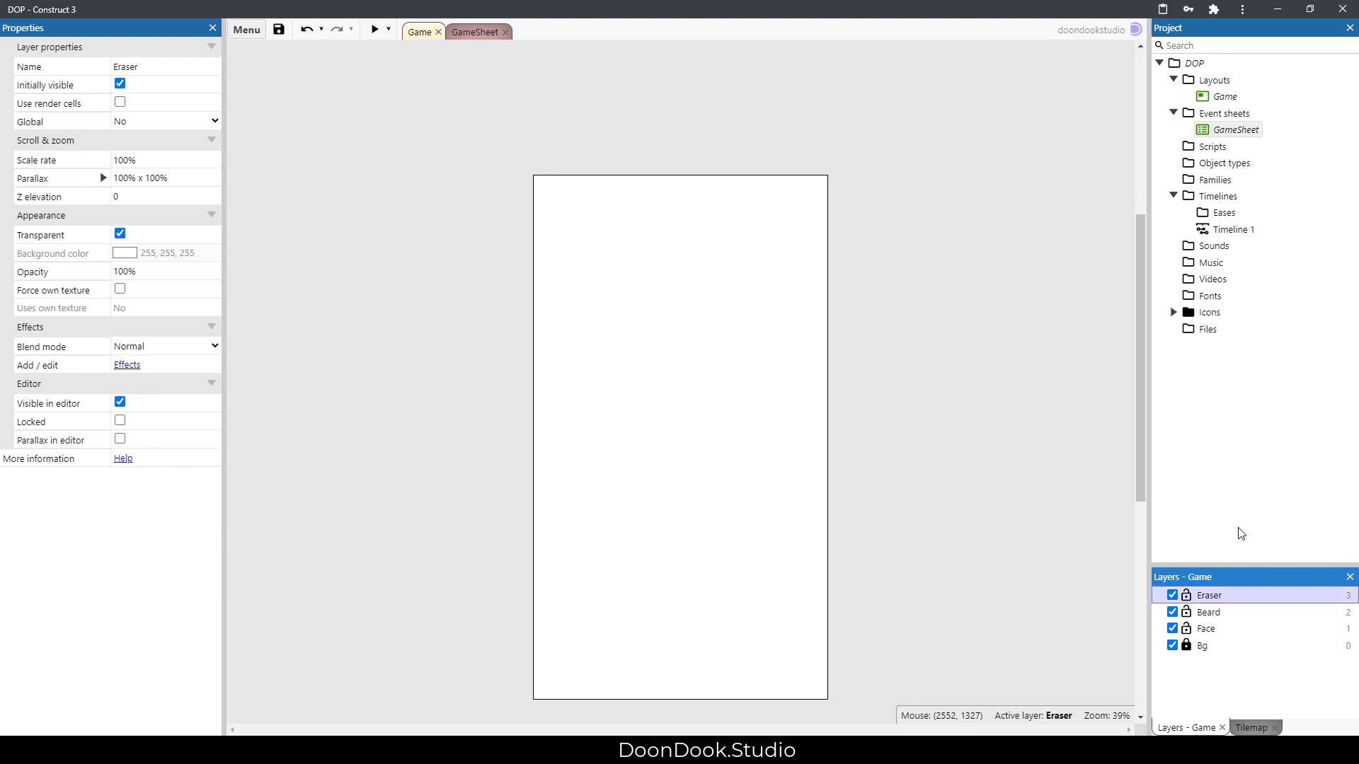
# On the Face layer, insert a Sprite using the face.png image.
pyautogui.click(1224, 628)
pyautogui.doubleClick(681, 385)
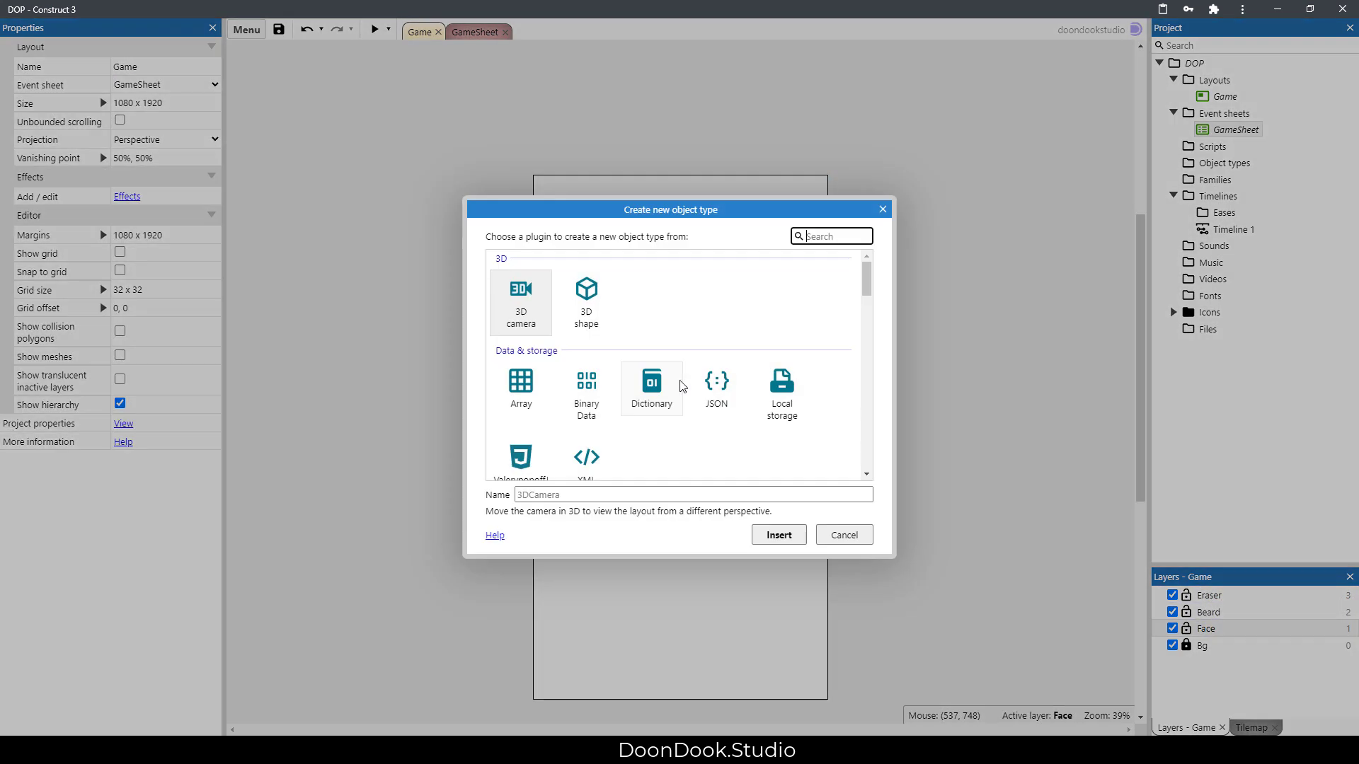
pyautogui.write('sprite')
pyautogui.press('Return')
pyautogui.click(679, 382)
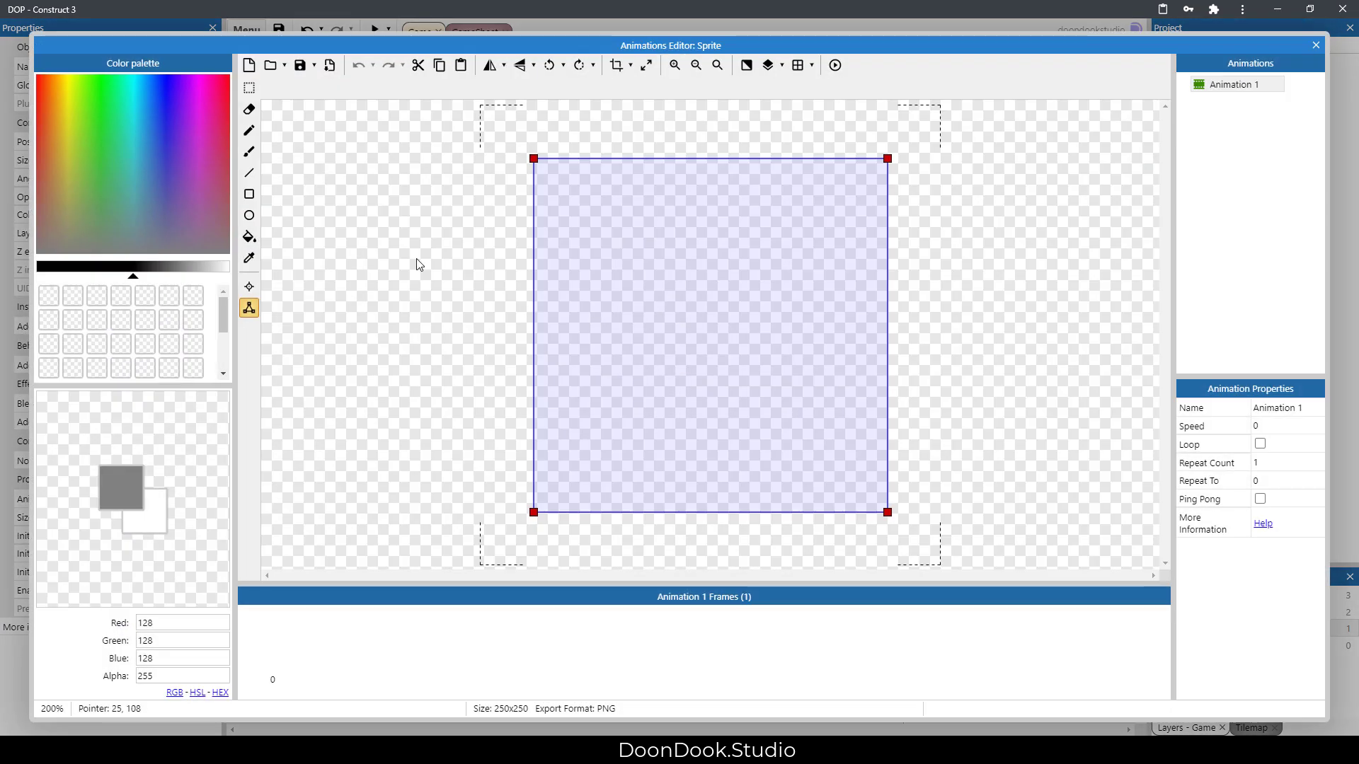
pyautogui.click(270, 65)
pyautogui.click(638, 185)
pyautogui.doubleClick(639, 186)
pyautogui.scroll(-5, 839, 269)
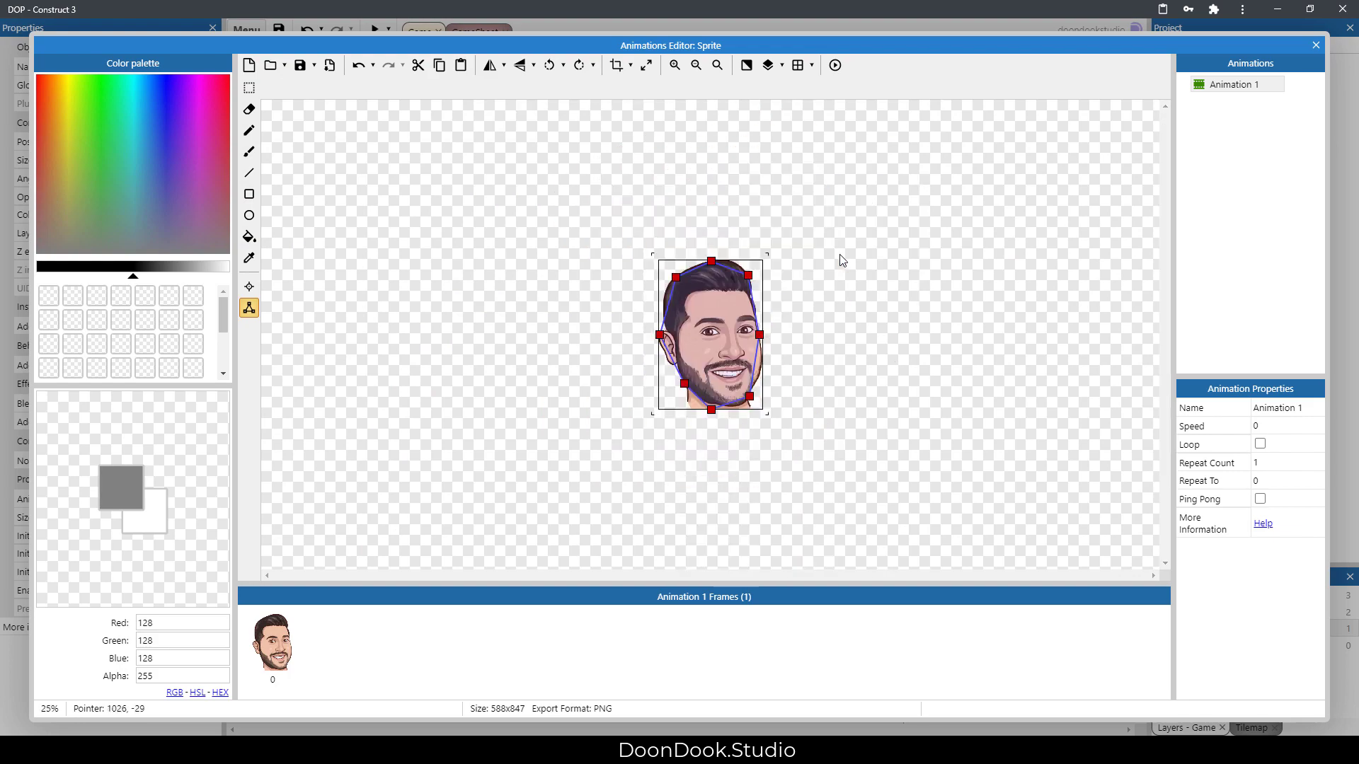
pyautogui.click(1315, 45)
# Centre the face sprite horizontally and vertically in the viewport, and lock the Face layer.
pyautogui.moveTo(694, 418); pyautogui.dragTo(684, 456)
pyautogui.rightClick(684, 455)
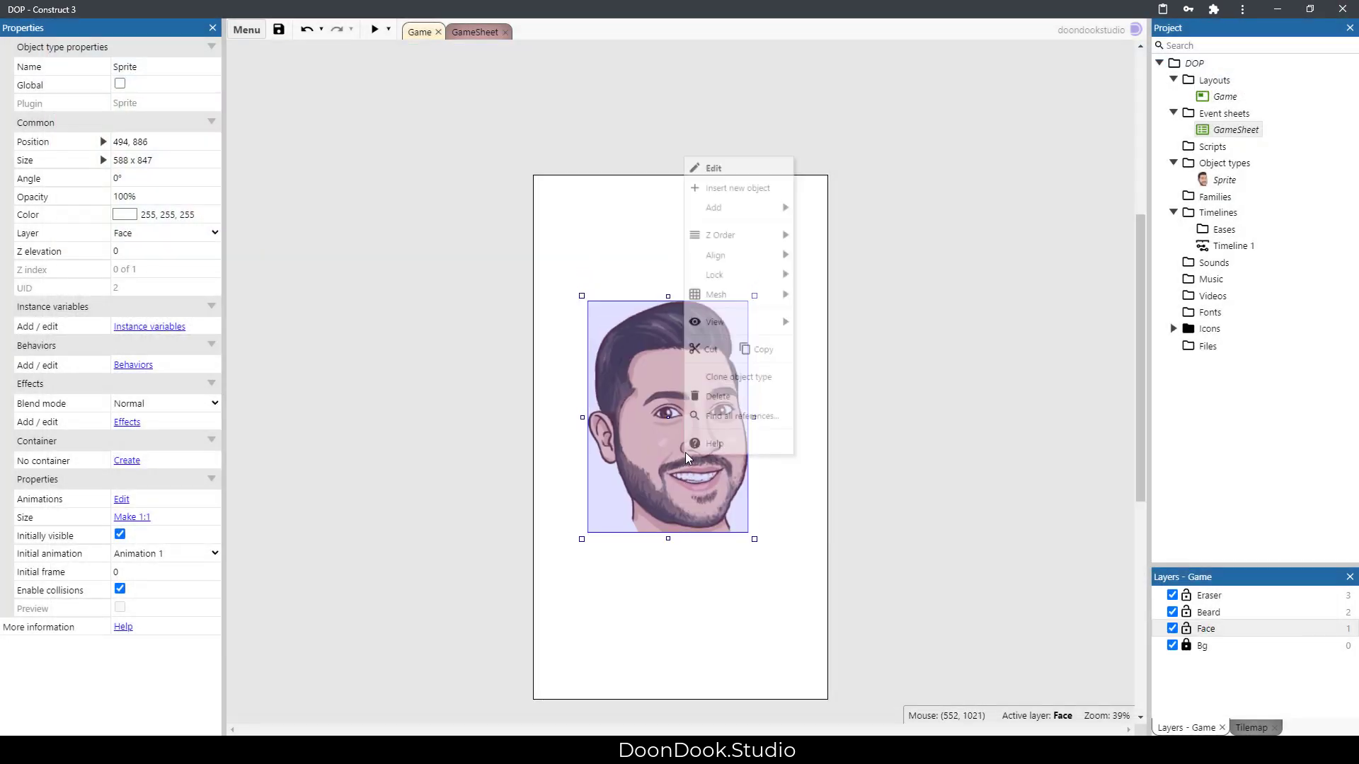
pyautogui.moveTo(779, 239)
pyautogui.moveTo(842, 241)
pyautogui.click(966, 355)
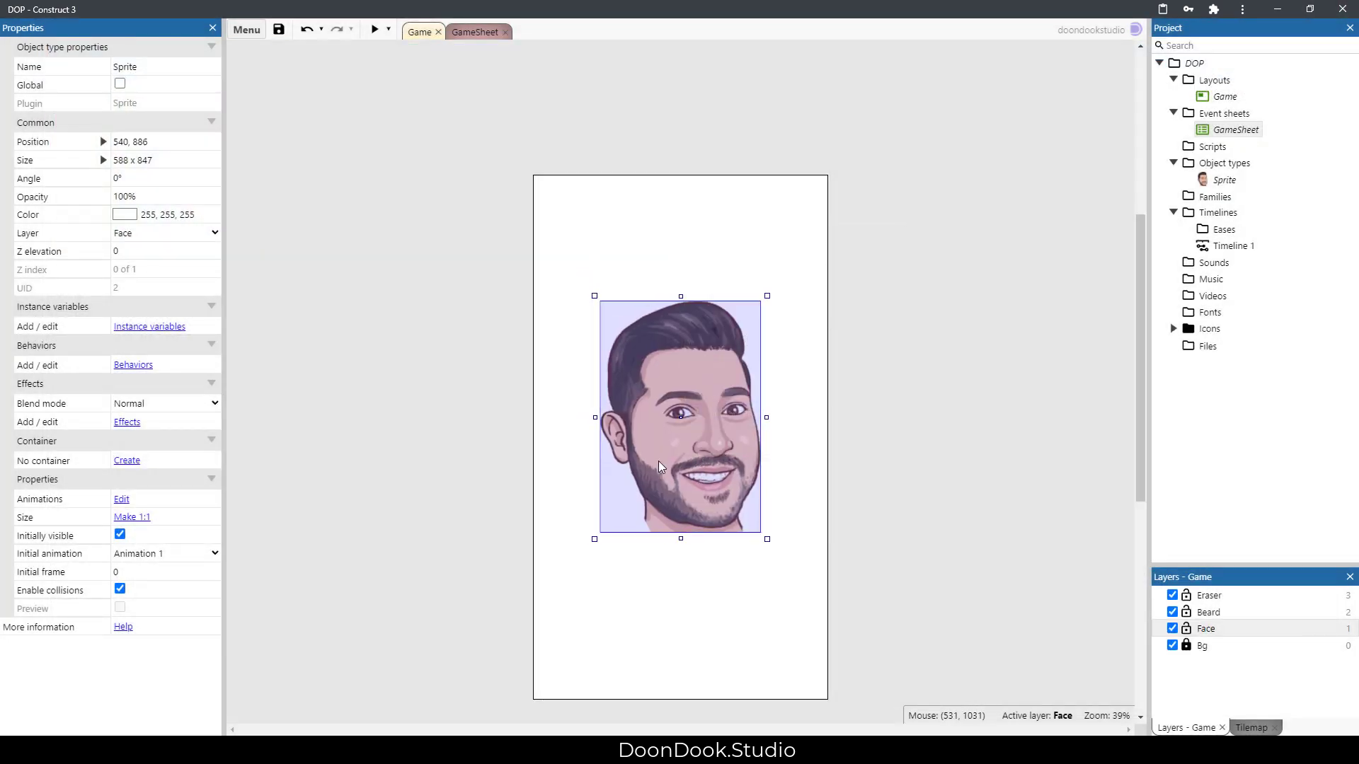
pyautogui.rightClick(658, 424)
pyautogui.moveTo(750, 244)
pyautogui.moveTo(814, 246)
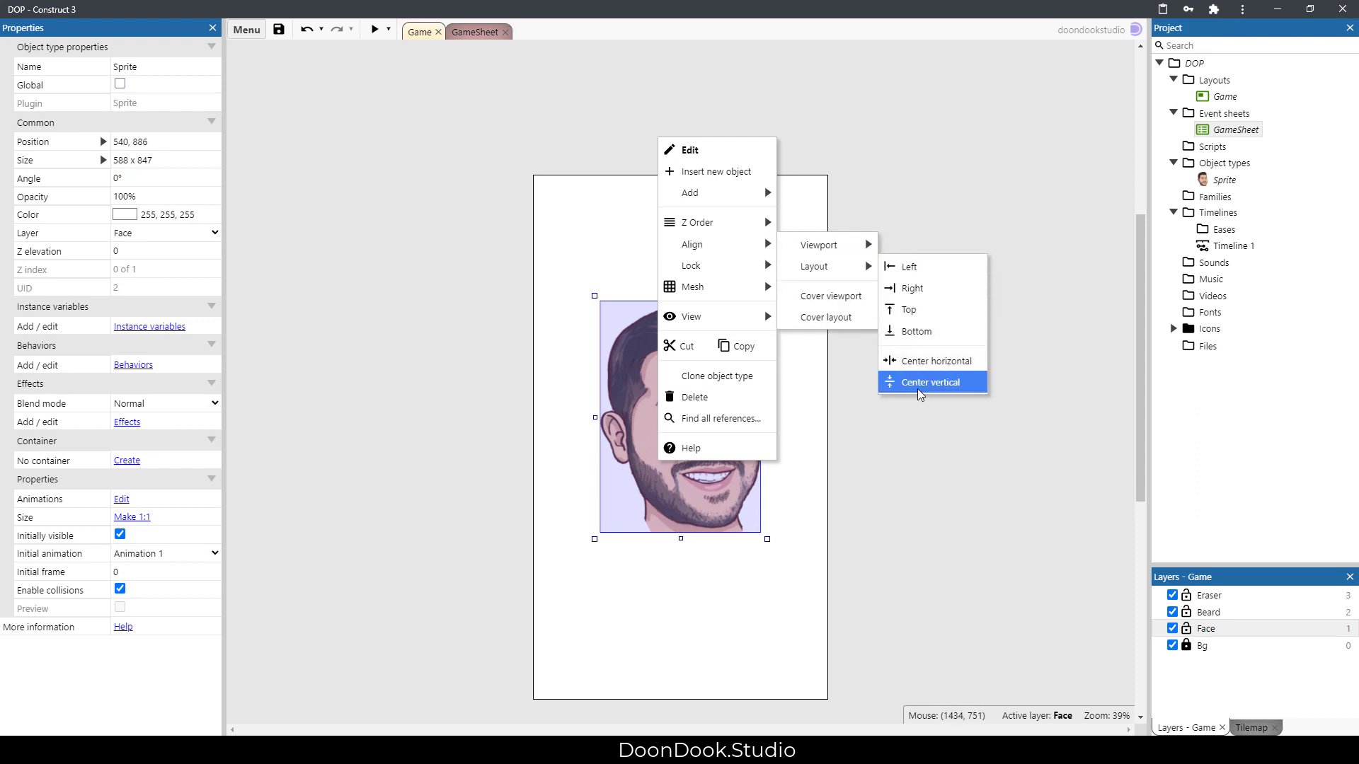
pyautogui.click(924, 382)
pyautogui.click(885, 438)
pyautogui.keyDown('ctrl'); pyautogui.scroll(1, 945, 516); pyautogui.keyUp('ctrl')
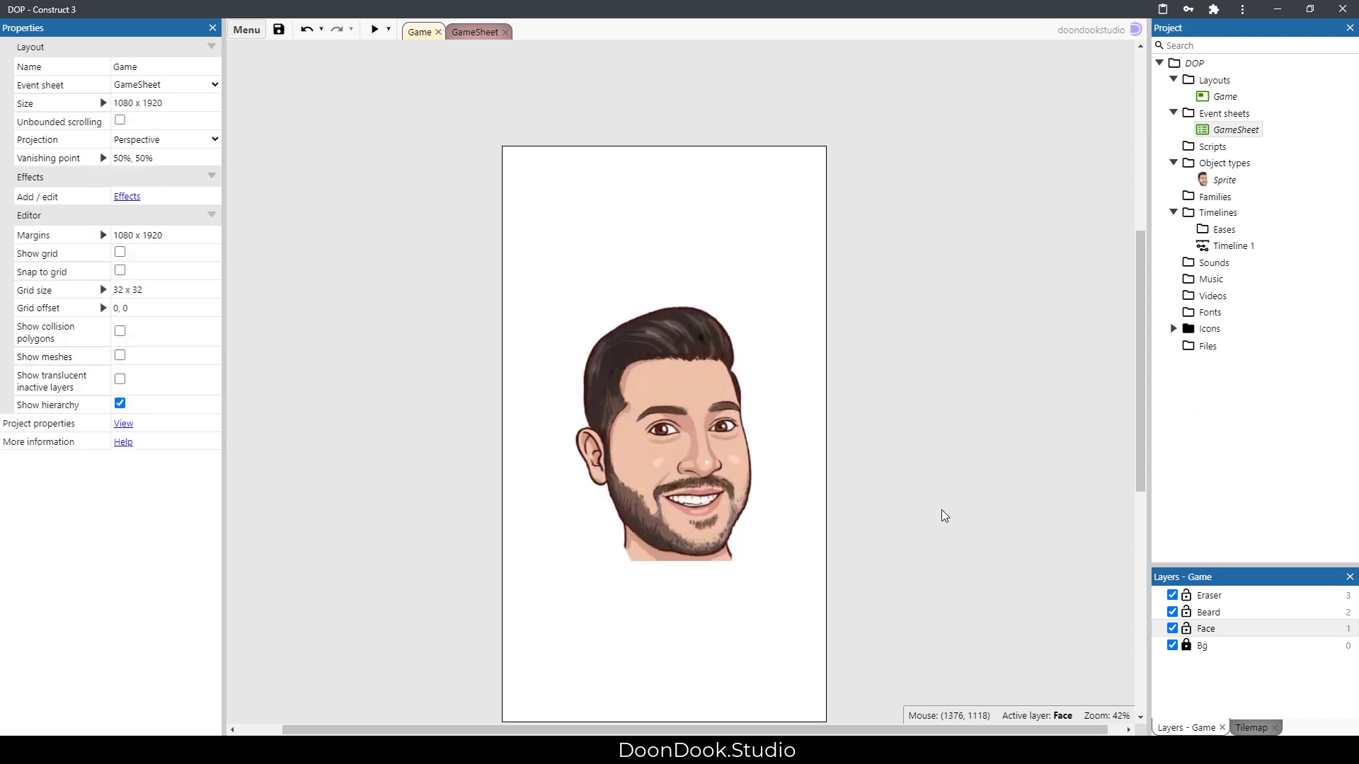
pyautogui.click(1187, 629)
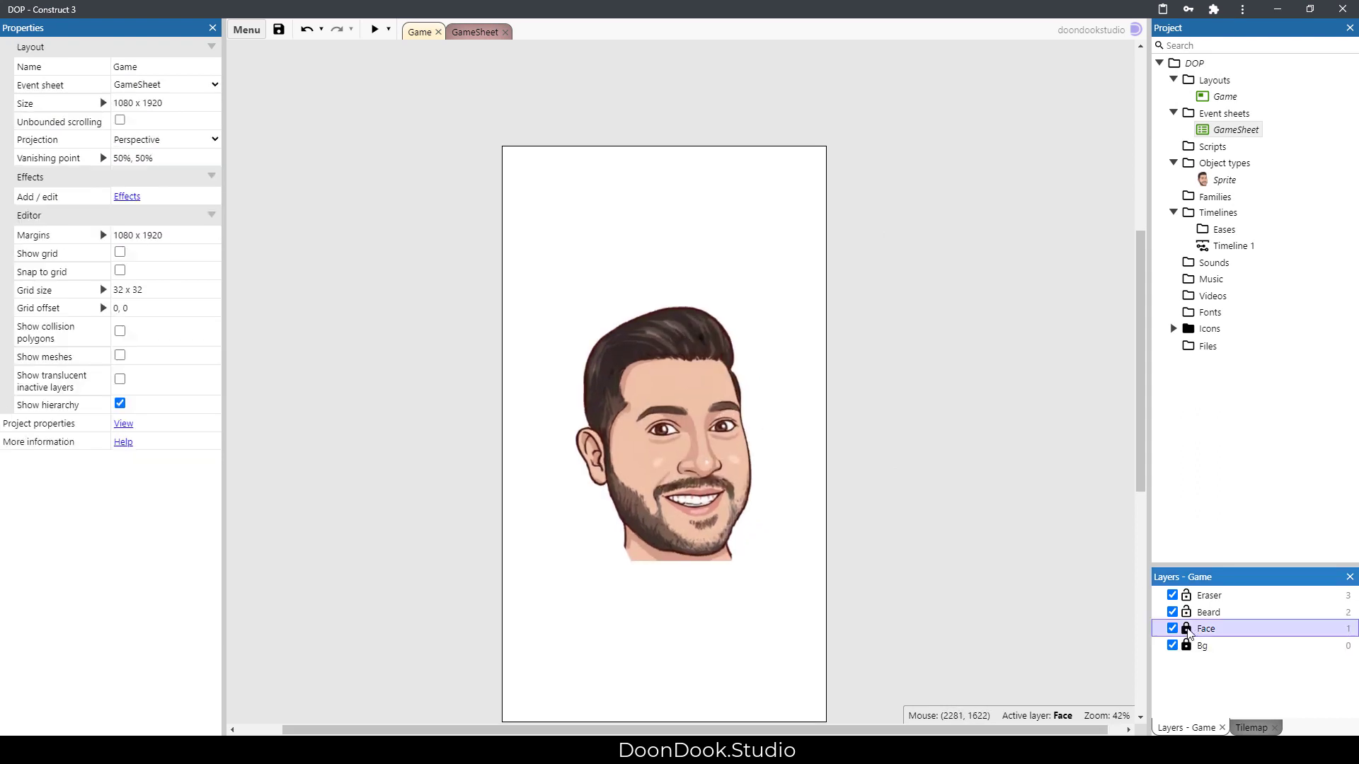
# On the Beard layer, insert a beard.png Sprite placed over the lower face.
pyautogui.click(1214, 613)
pyautogui.doubleClick(773, 385)
pyautogui.write('spr')
pyautogui.press('Return')
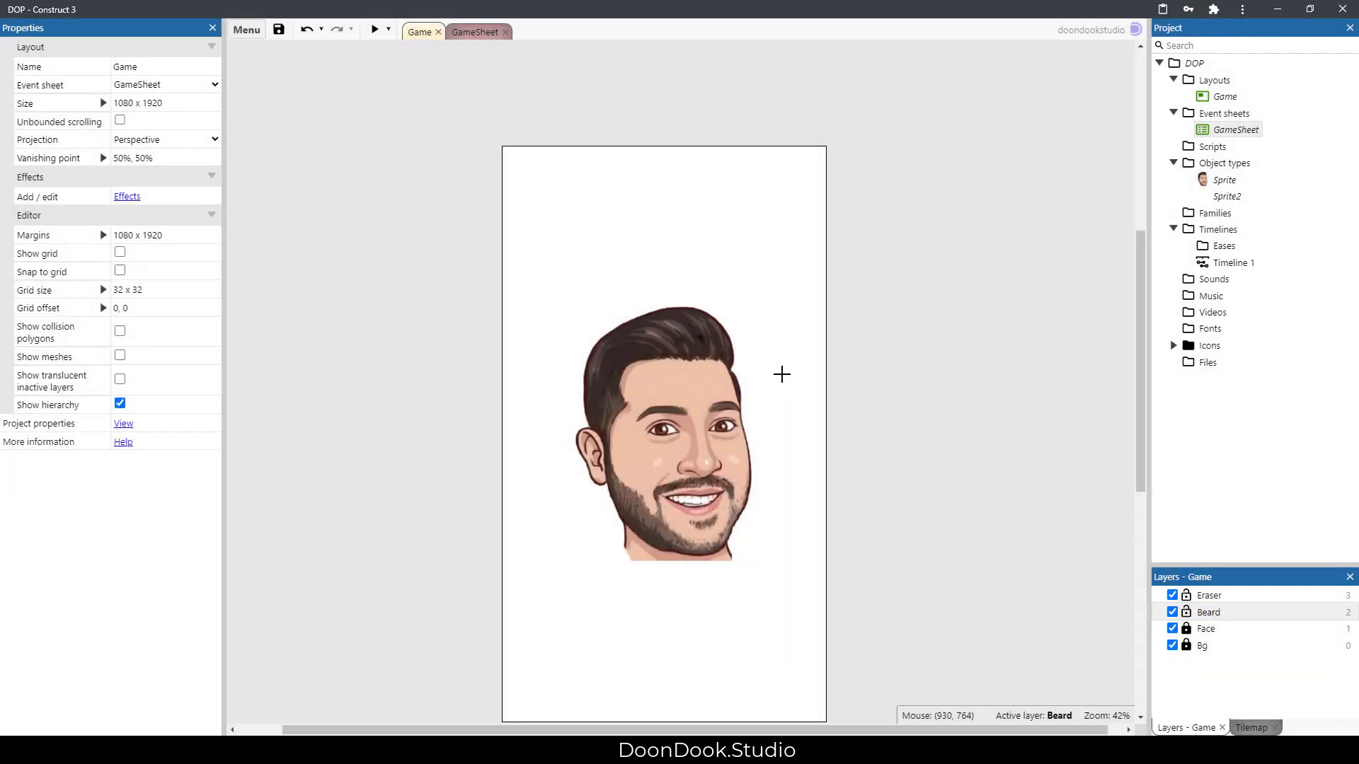
pyautogui.click(780, 373)
pyautogui.click(270, 65)
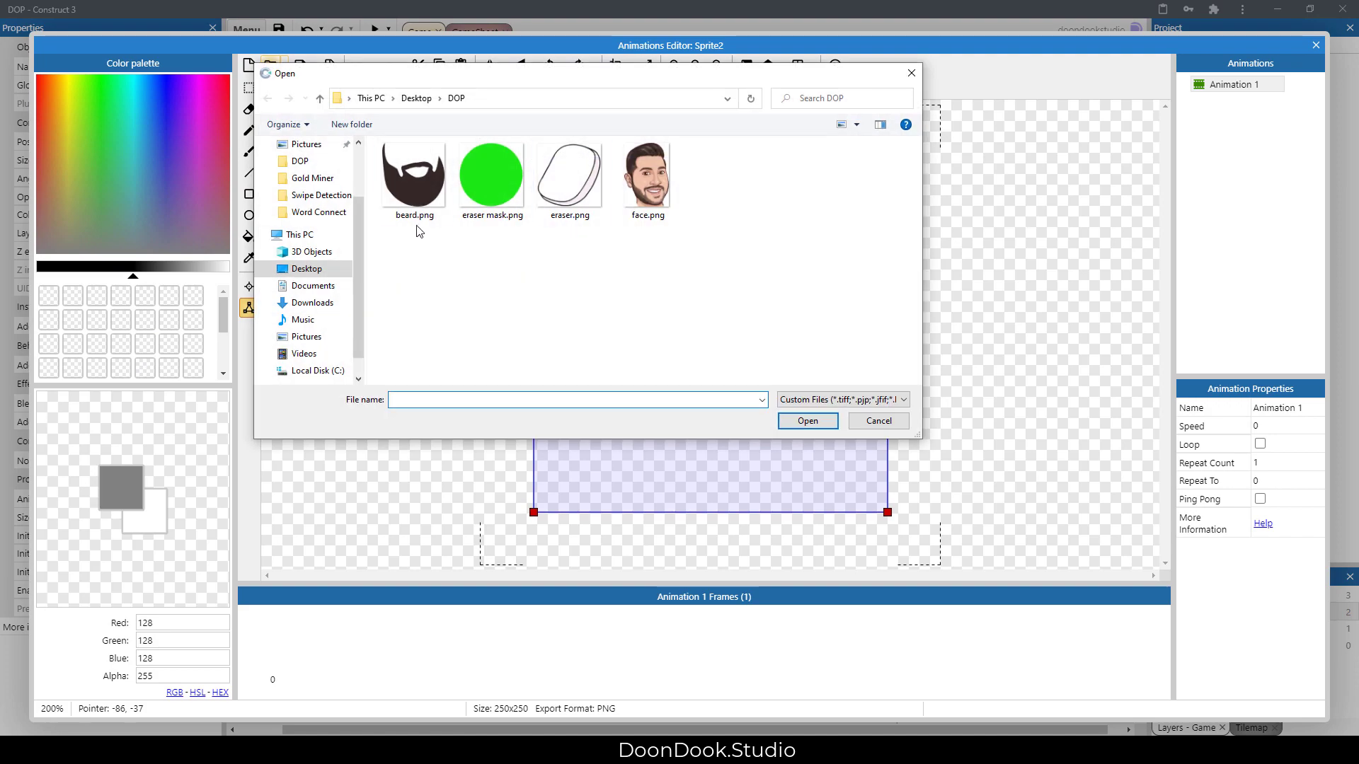
pyautogui.doubleClick(414, 213)
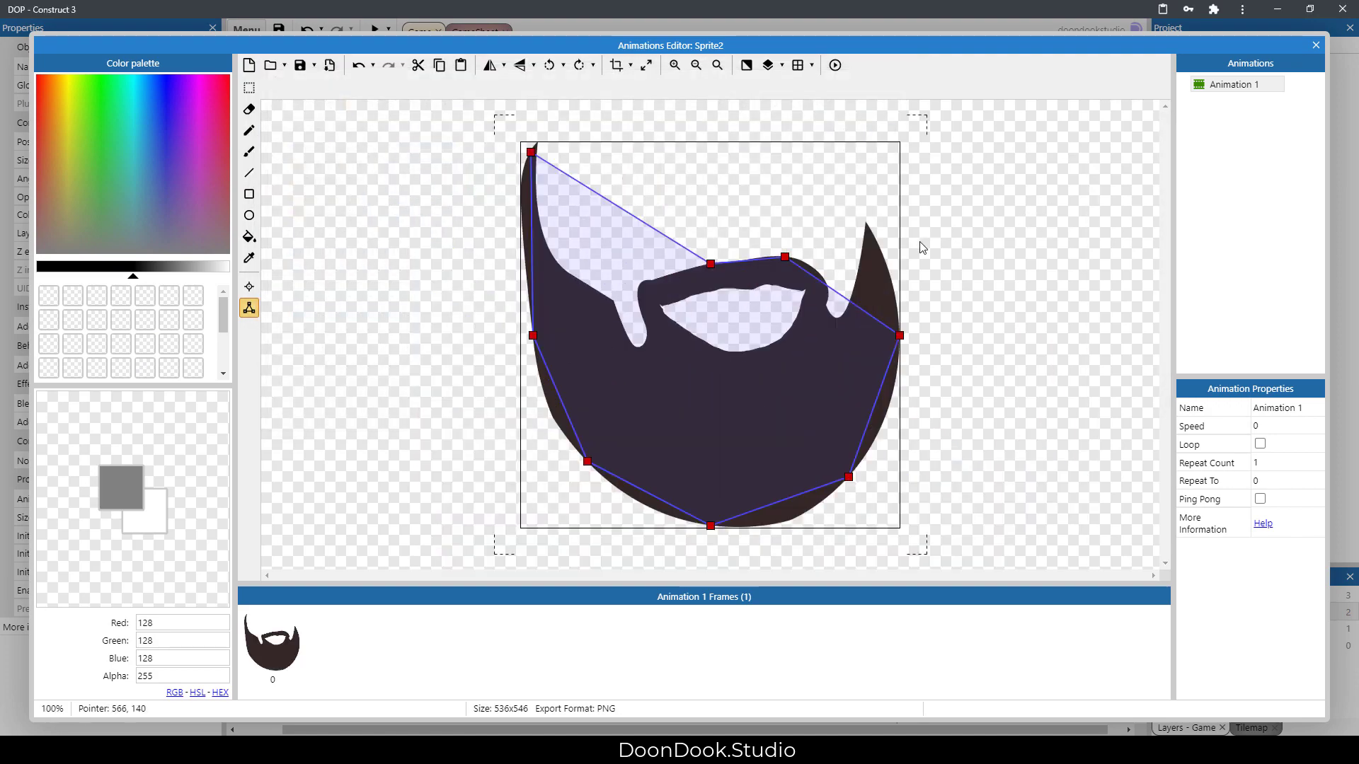
pyautogui.click(1316, 45)
pyautogui.moveTo(771, 422); pyautogui.dragTo(675, 556)
# Name the object types Beard and Face, and nudge the beard into place.
pyautogui.click(159, 65)
pyautogui.write('Beard')
pyautogui.press('Return')
pyautogui.click(1224, 196)
pyautogui.click(1224, 196)
pyautogui.write('Fa')
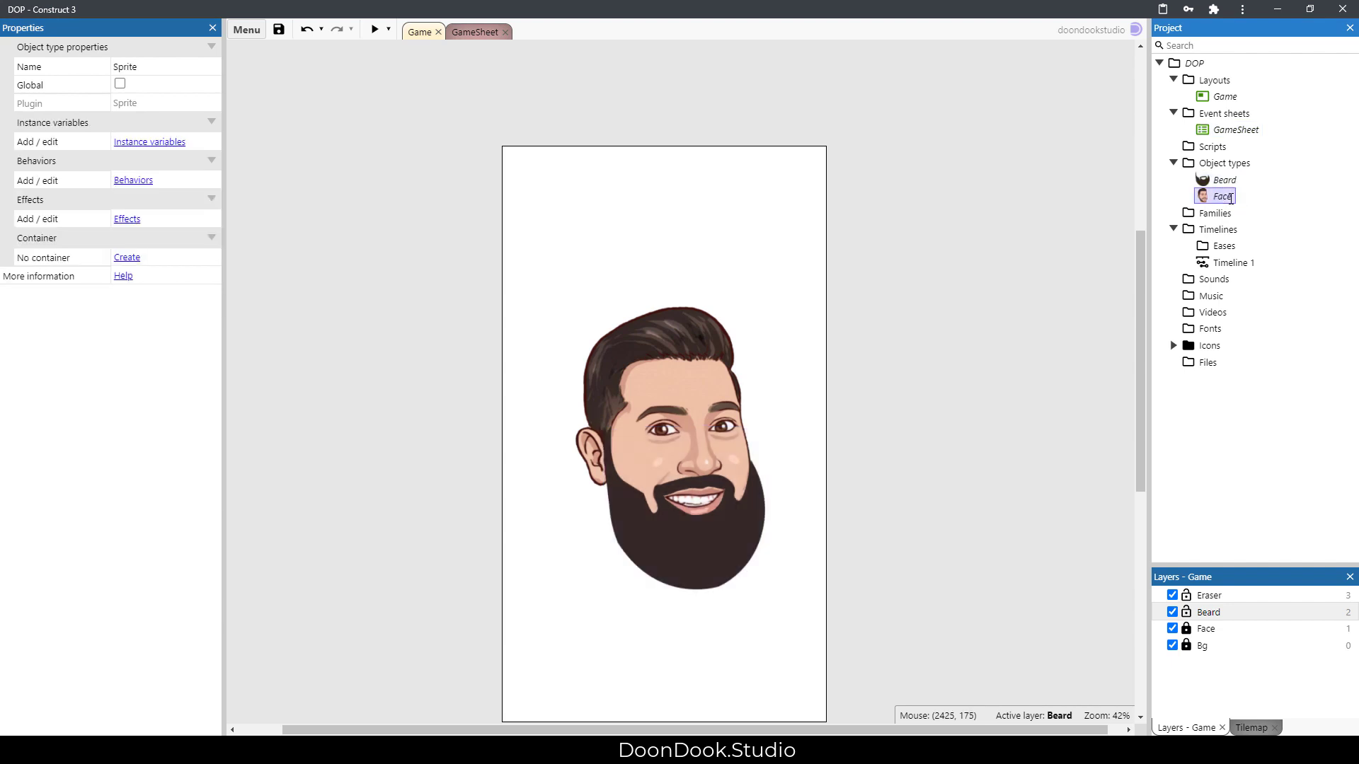
pyautogui.write('ce')
pyautogui.press('Return')
pyautogui.click(755, 380)
pyautogui.moveTo(732, 527); pyautogui.dragTo(731, 526)
pyautogui.click(897, 413)
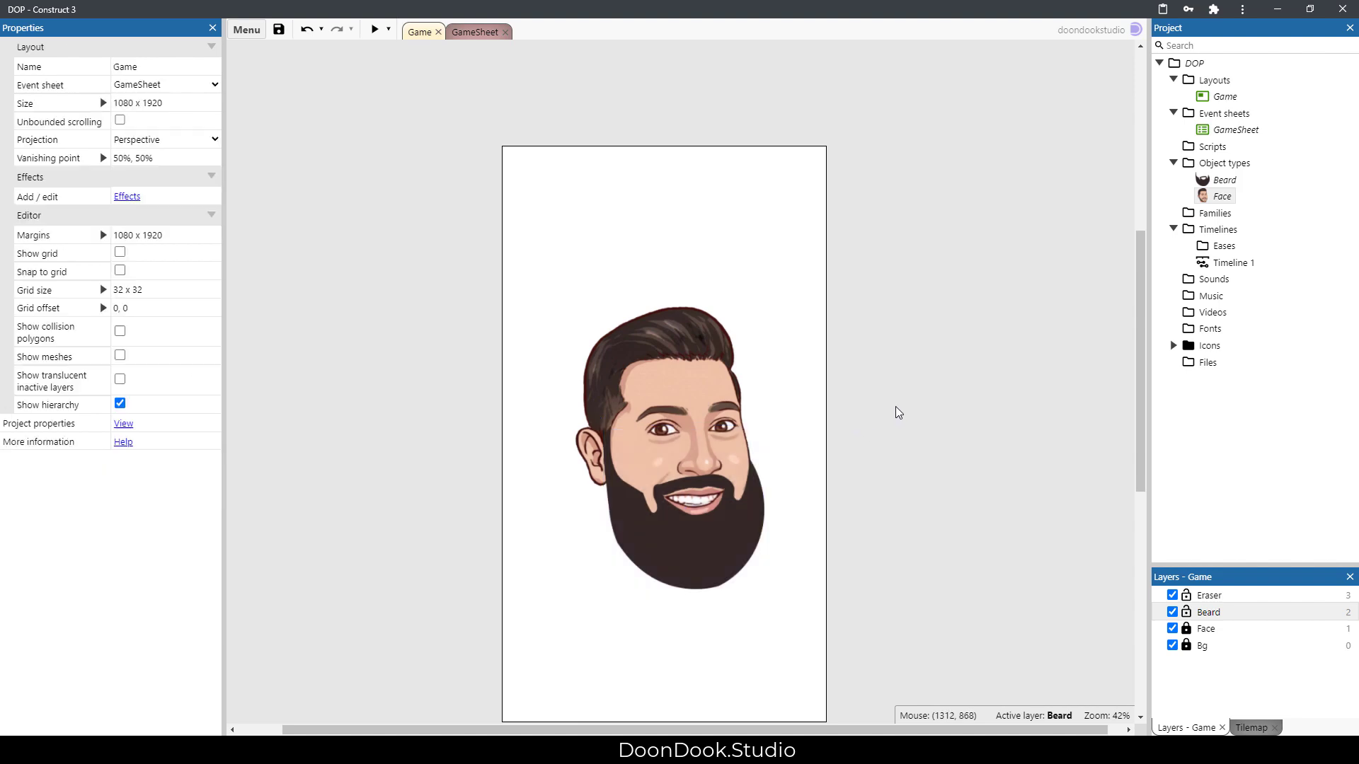
# On the Eraser layer, insert an eraser Sprite named Eraser.
pyautogui.click(1197, 600)
pyautogui.doubleClick(798, 287)
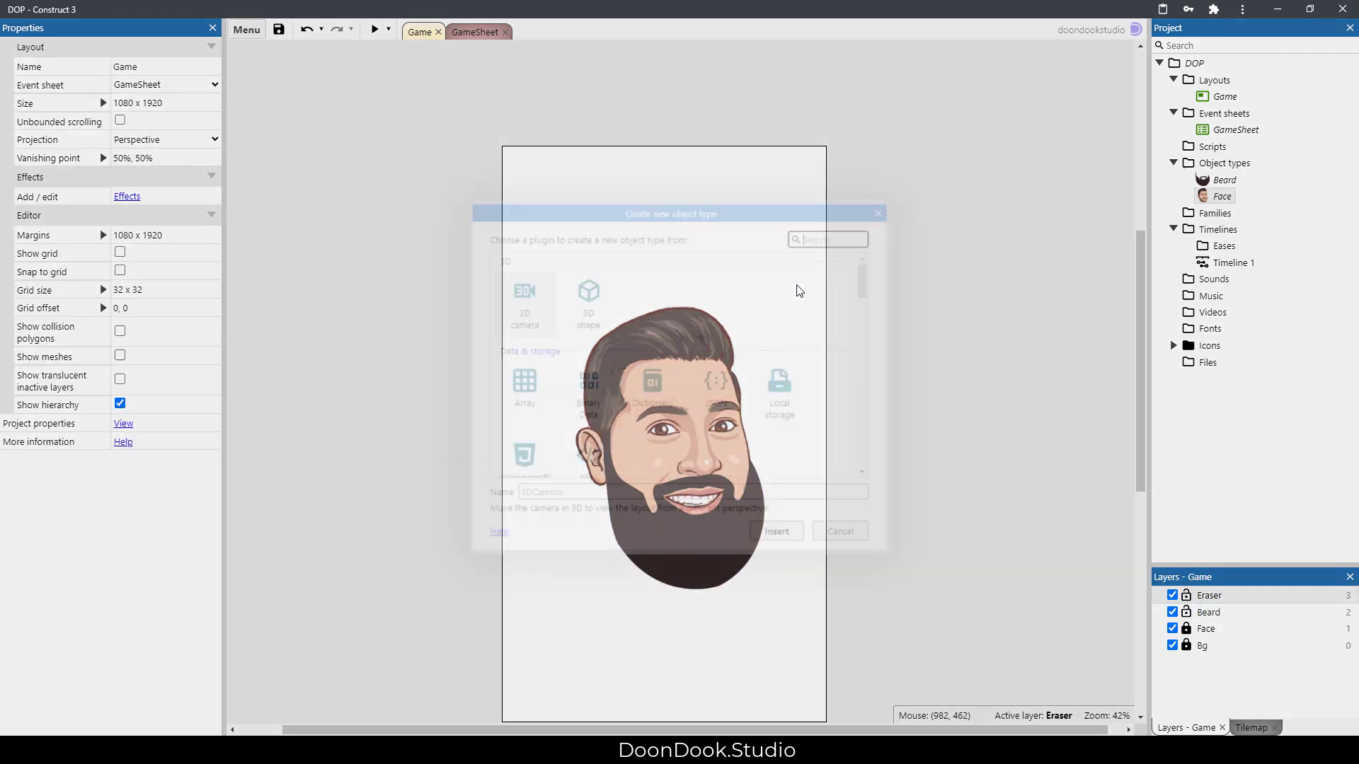
pyautogui.write('sprite')
pyautogui.press('Return')
pyautogui.click(798, 283)
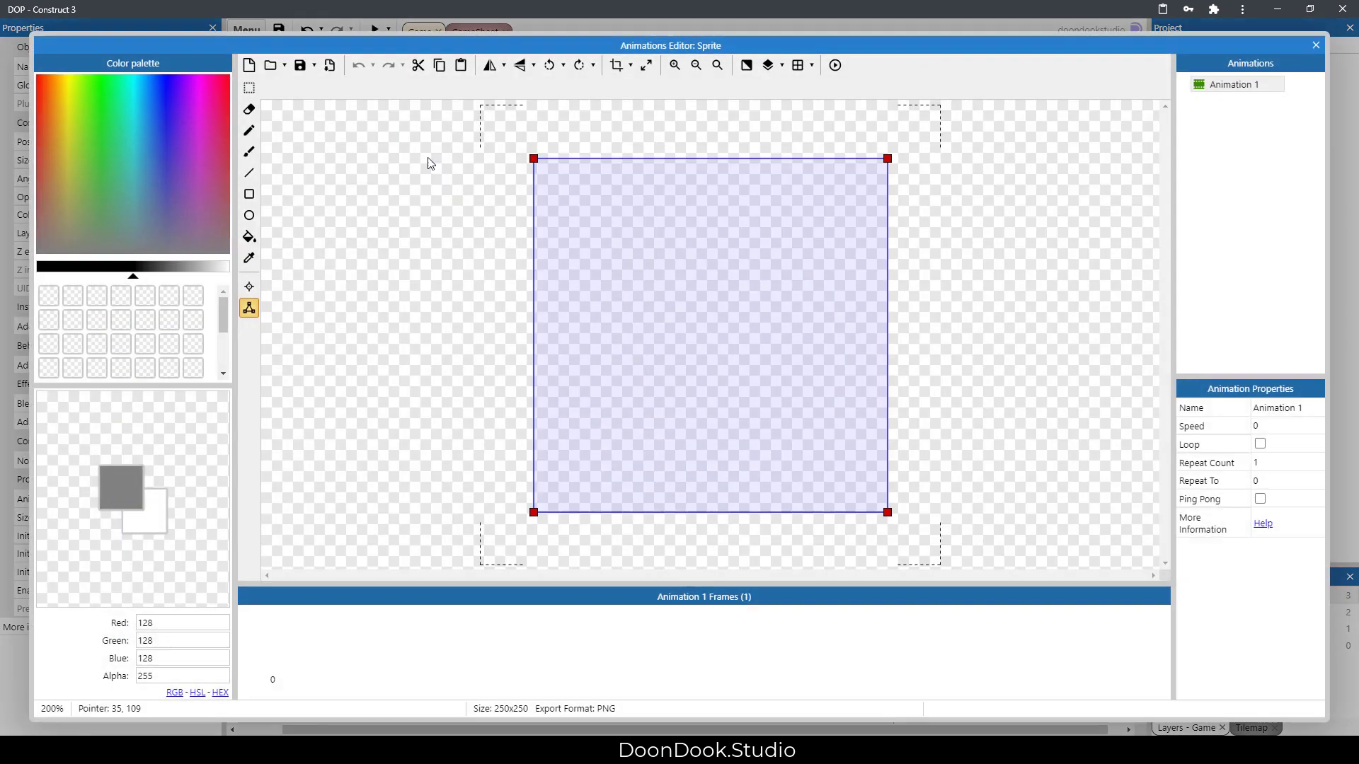
pyautogui.click(271, 66)
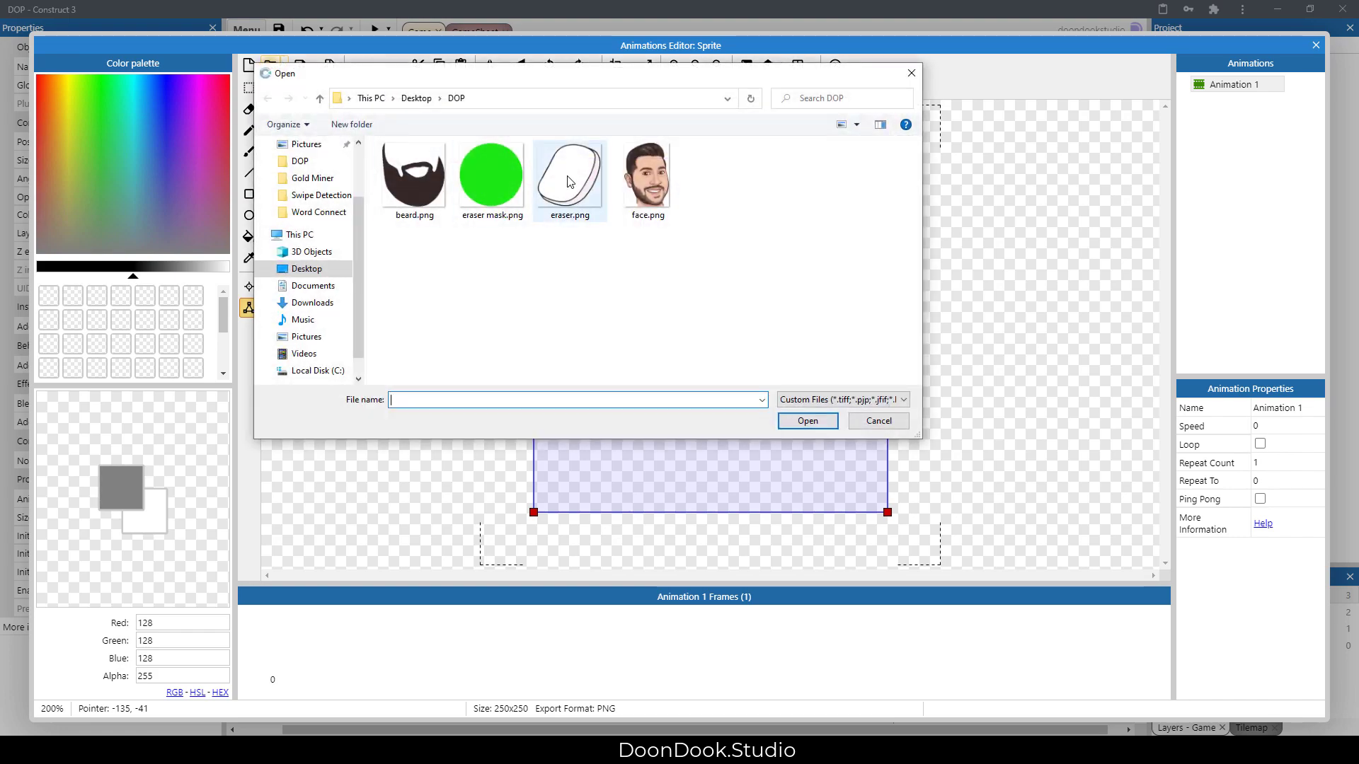
pyautogui.doubleClick(570, 181)
pyautogui.click(1316, 45)
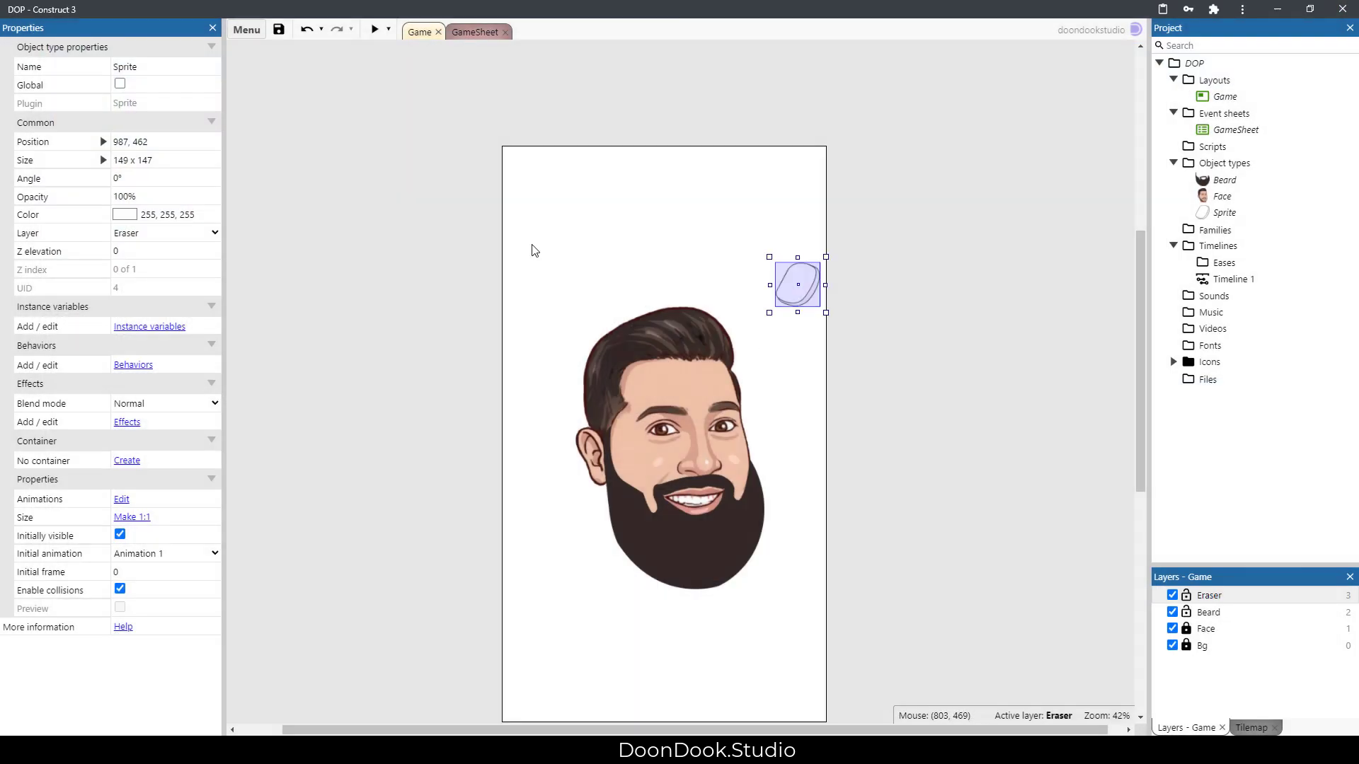
pyautogui.click(169, 65)
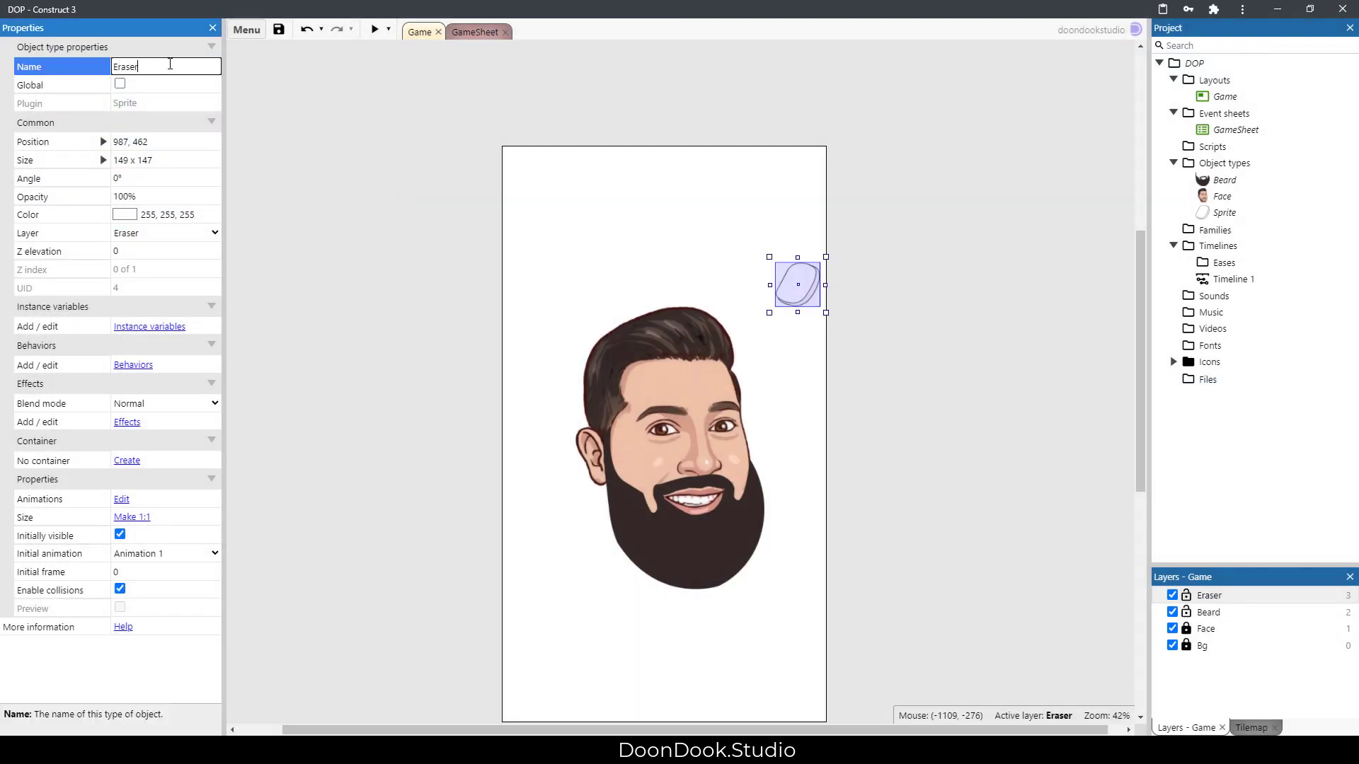
pyautogui.press('Return')
pyautogui.moveTo(810, 291); pyautogui.dragTo(791, 298)
# On the Beard layer, insert a green circle Sprite beside the face.
pyautogui.click(1211, 613)
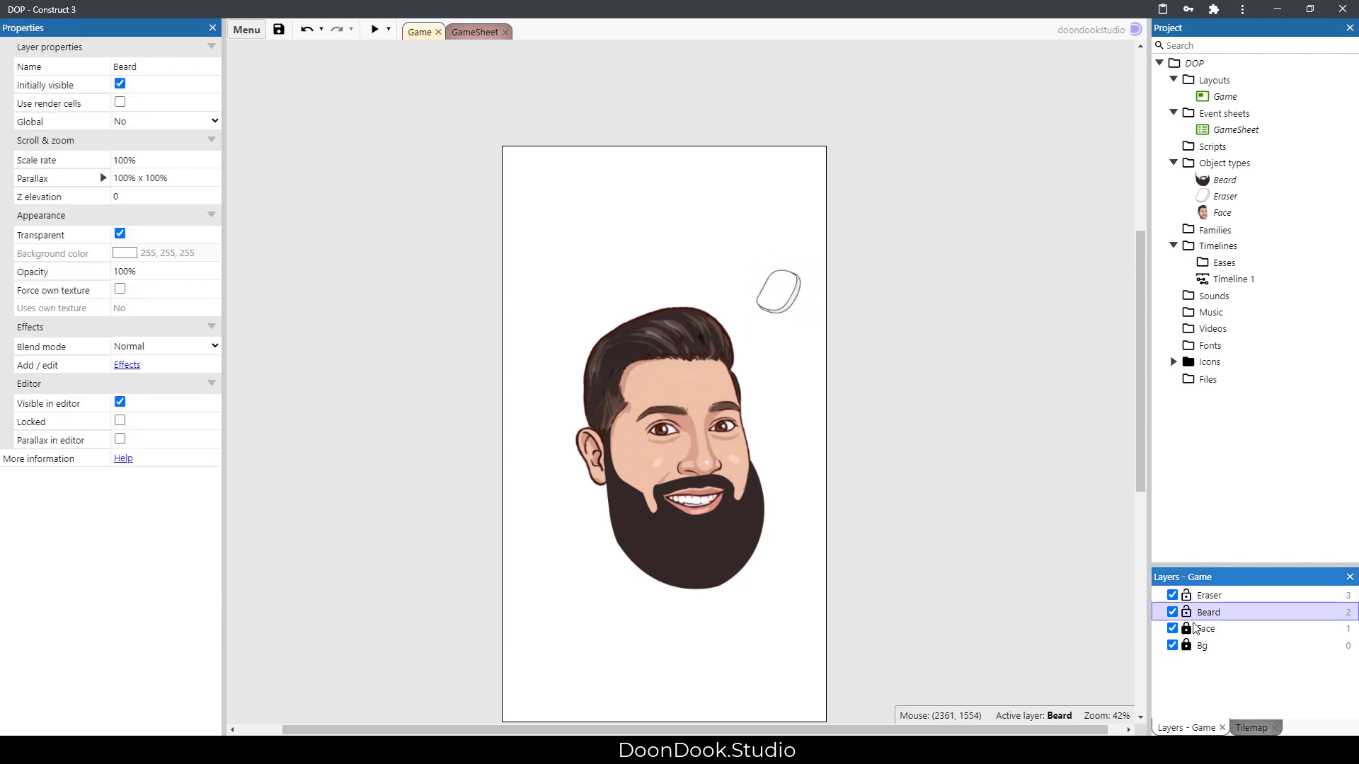
pyautogui.doubleClick(767, 351)
pyautogui.write('sp')
pyautogui.press('Return')
pyautogui.click(765, 343)
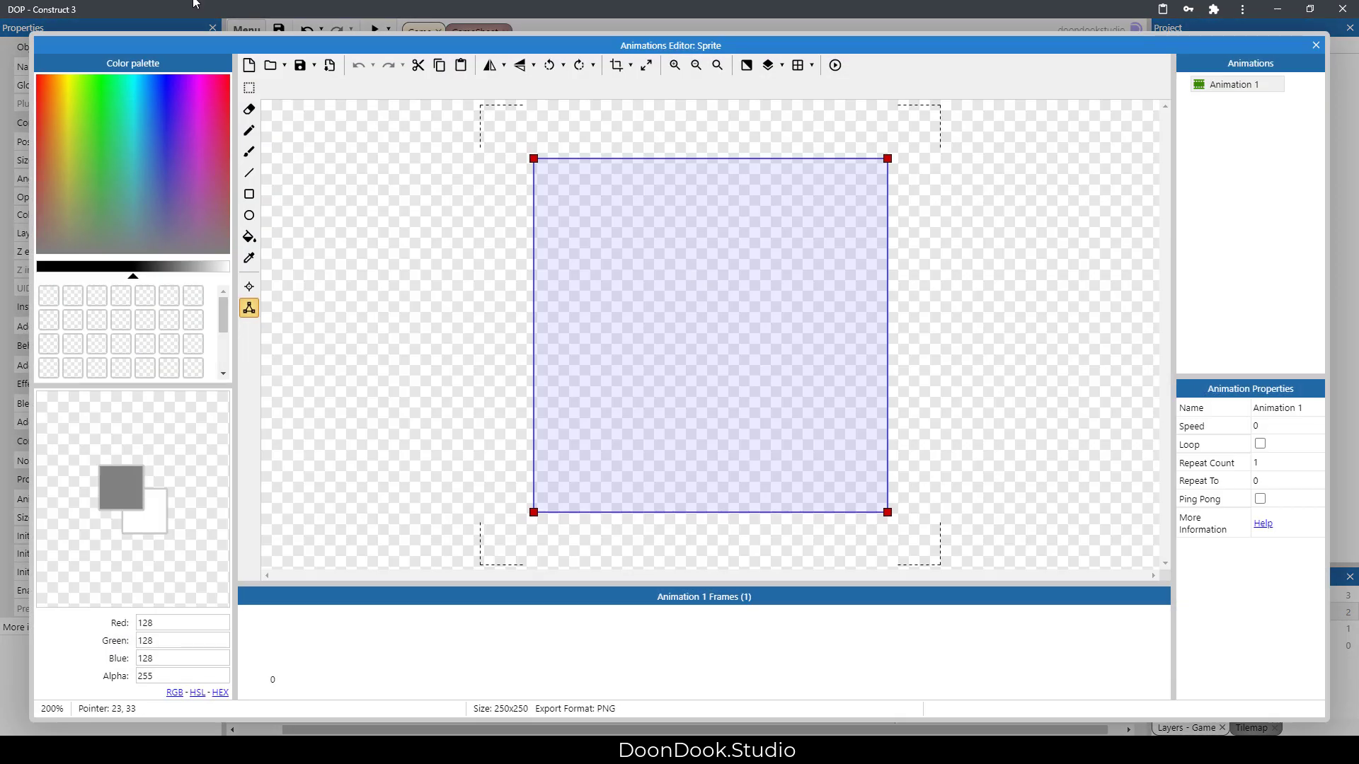
pyautogui.click(270, 65)
pyautogui.doubleClick(493, 170)
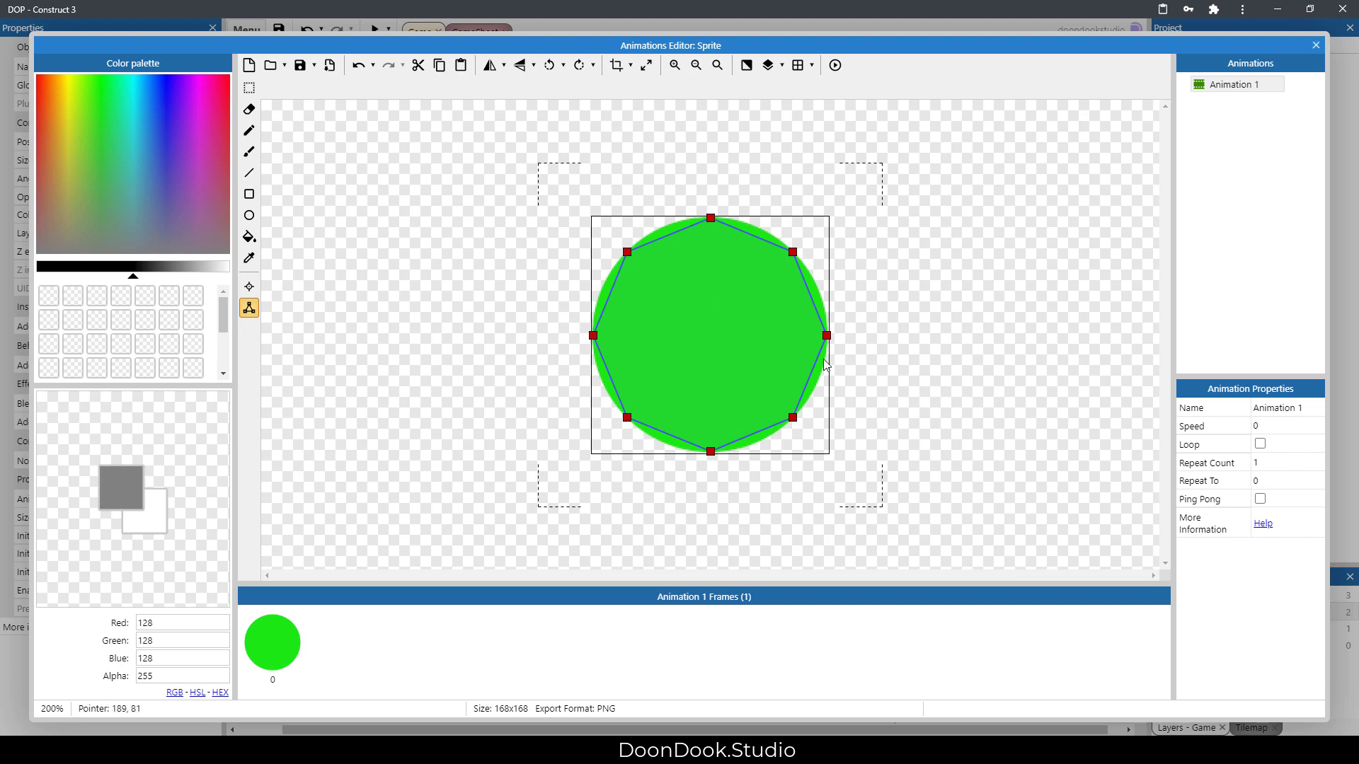
pyautogui.click(1316, 45)
pyautogui.moveTo(759, 343); pyautogui.dragTo(779, 351)
# Size the green circle 110 x 110 and name it Mask.
pyautogui.click(162, 160)
pyautogui.write('110')
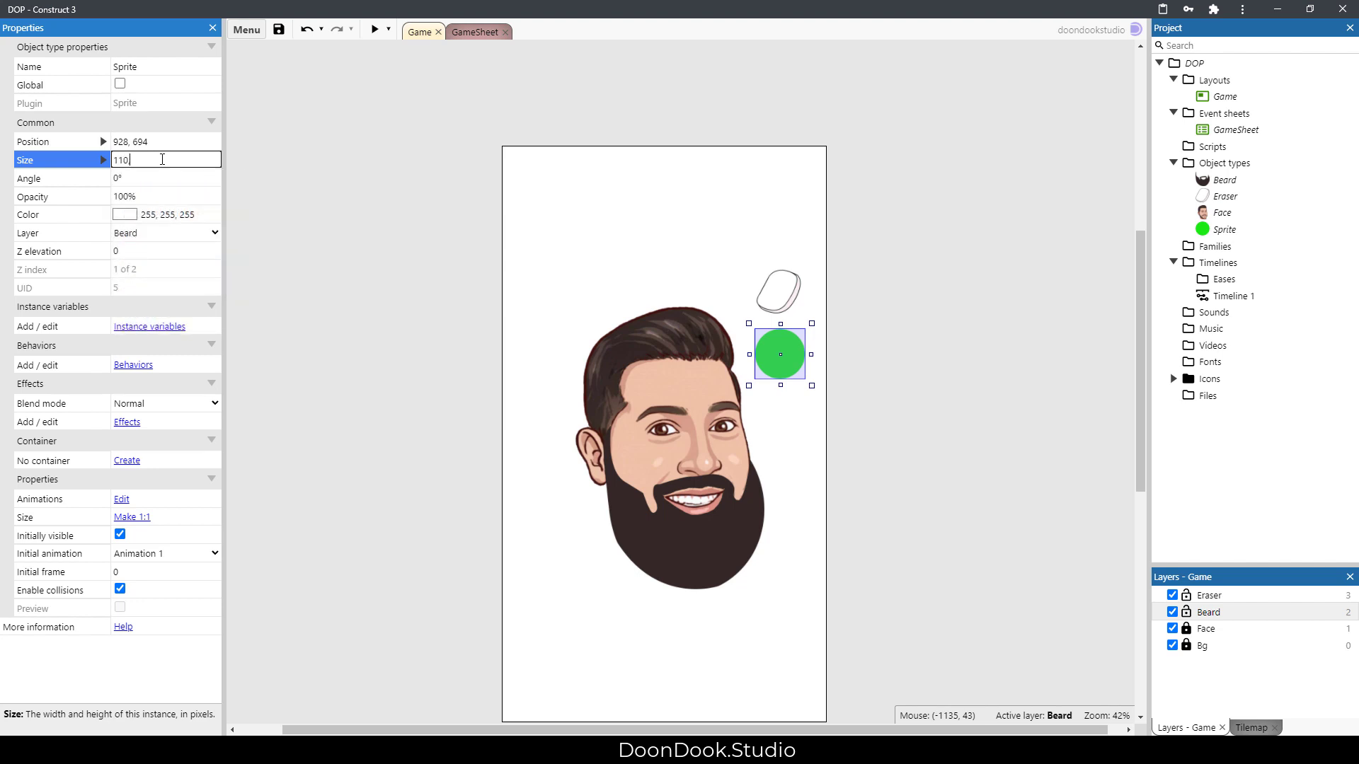
pyautogui.write('m110')
pyautogui.press('Tab')
pyautogui.click(169, 64)
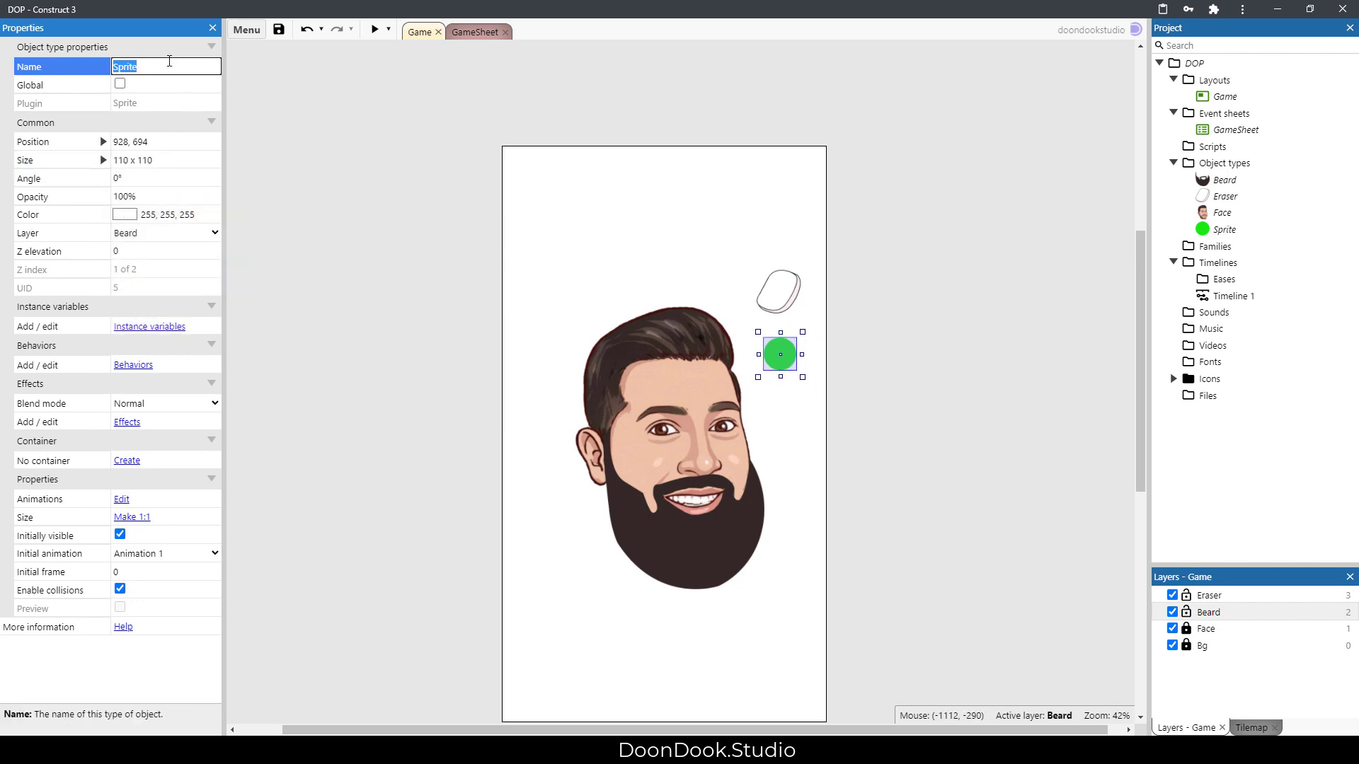
pyautogui.write('Mask')
pyautogui.press('Return')
pyautogui.click(838, 477)
pyautogui.keyDown('ctrl'); pyautogui.scroll(3, 799, 506); pyautogui.keyUp('ctrl')
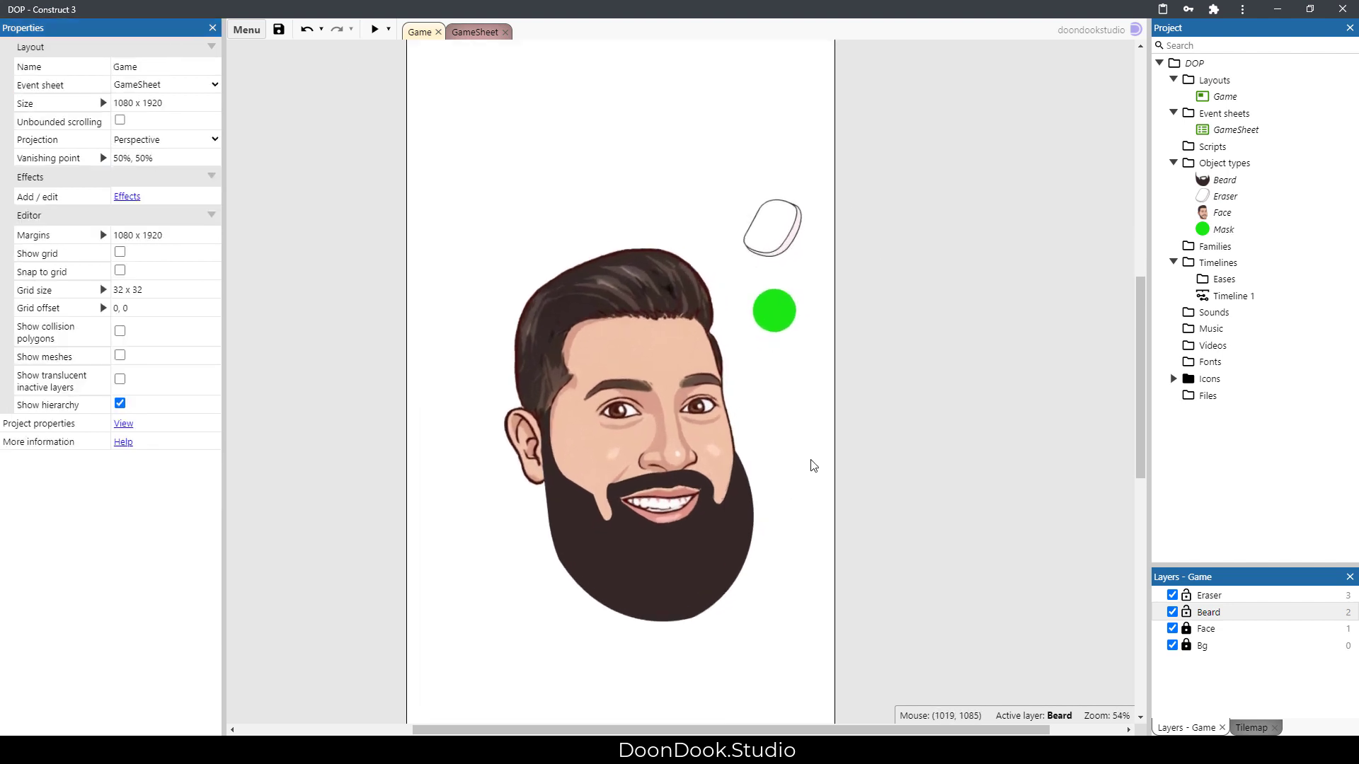
# Hide and show the Beard layer twice to check the Mask circle.
pyautogui.click(763, 276)
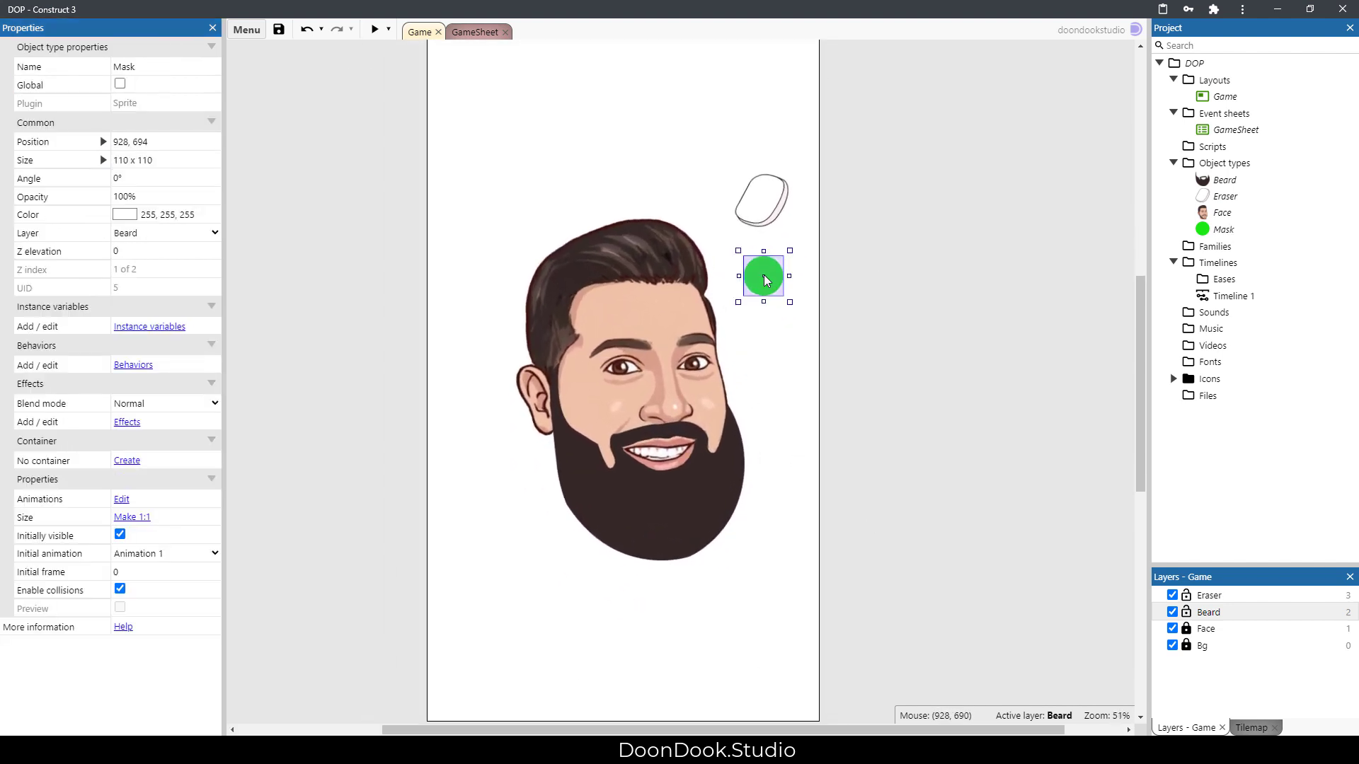
pyautogui.click(1171, 613)
pyautogui.click(1172, 613)
pyautogui.click(1172, 612)
pyautogui.click(1172, 612)
pyautogui.click(983, 482)
# Move the Mask circle to 861, 1100 over the beard's right edge beside the cheek.
pyautogui.click(778, 285)
pyautogui.keyDown('ctrl'); pyautogui.scroll(2, 781, 300); pyautogui.keyUp('ctrl')
pyautogui.moveTo(773, 278)
pyautogui.mouseDown()
pyautogui.moveTo(760, 294)
pyautogui.moveTo(766, 406)
pyautogui.moveTo(736, 443)
pyautogui.moveTo(762, 287)
pyautogui.moveTo(772, 292)
pyautogui.mouseUp()
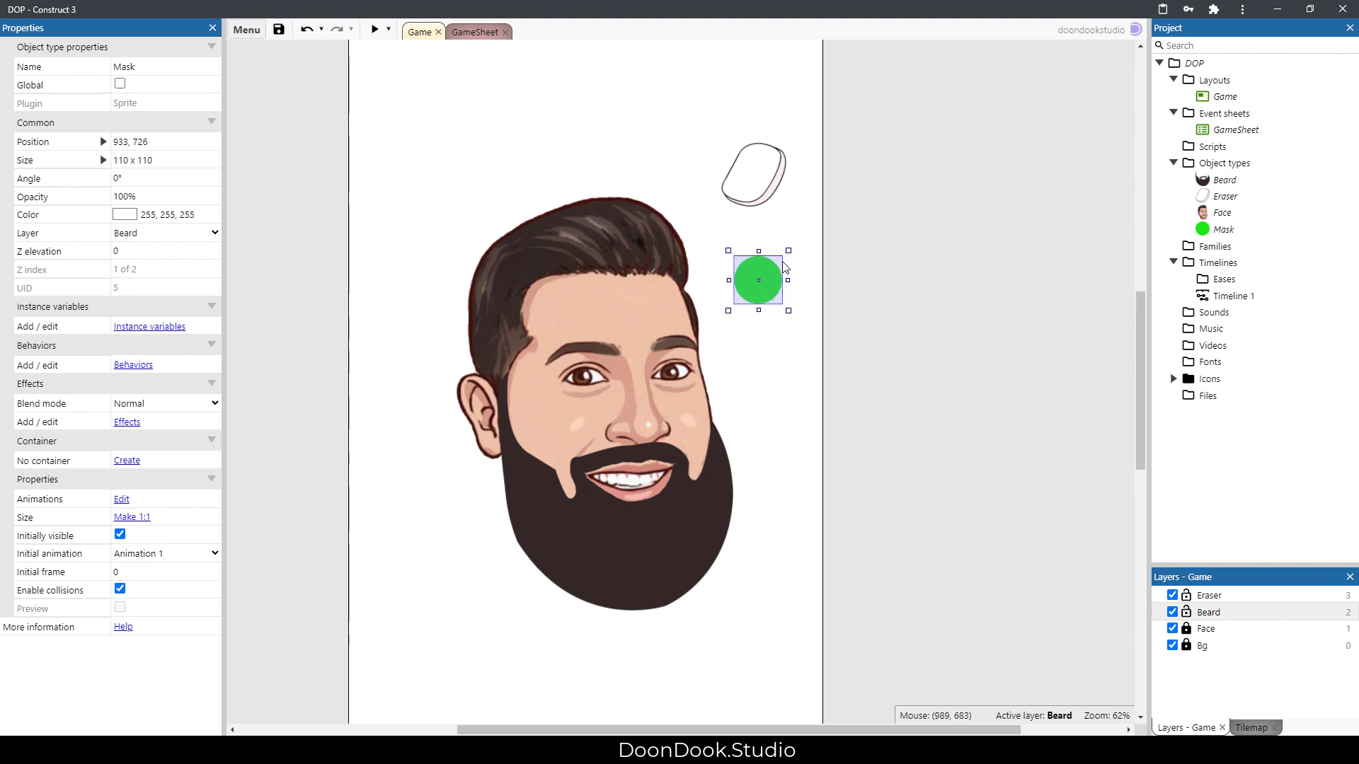
pyautogui.moveTo(784, 267); pyautogui.dragTo(741, 448)
pyautogui.click(697, 517)
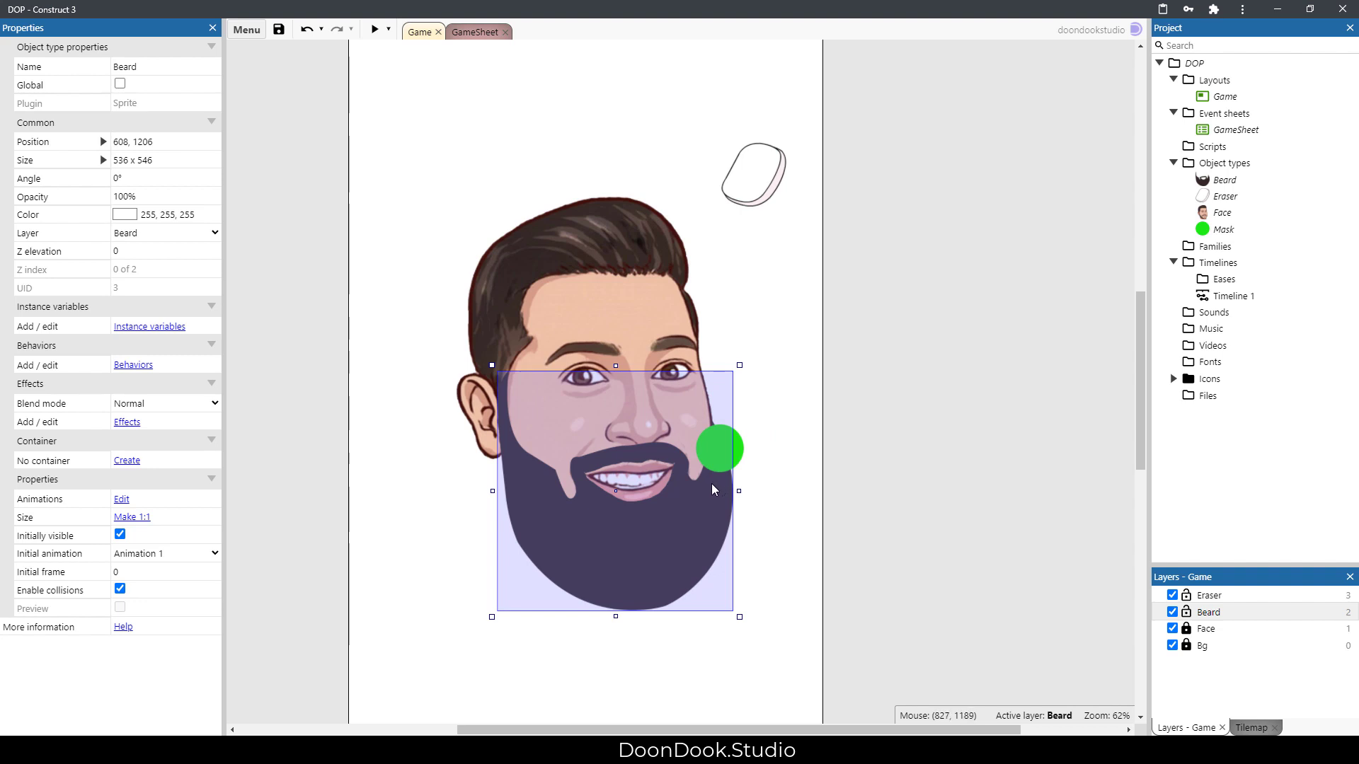
# Give the Mask circle the Destination out blend mode so it shows dark over the beard.
pyautogui.click(712, 462)
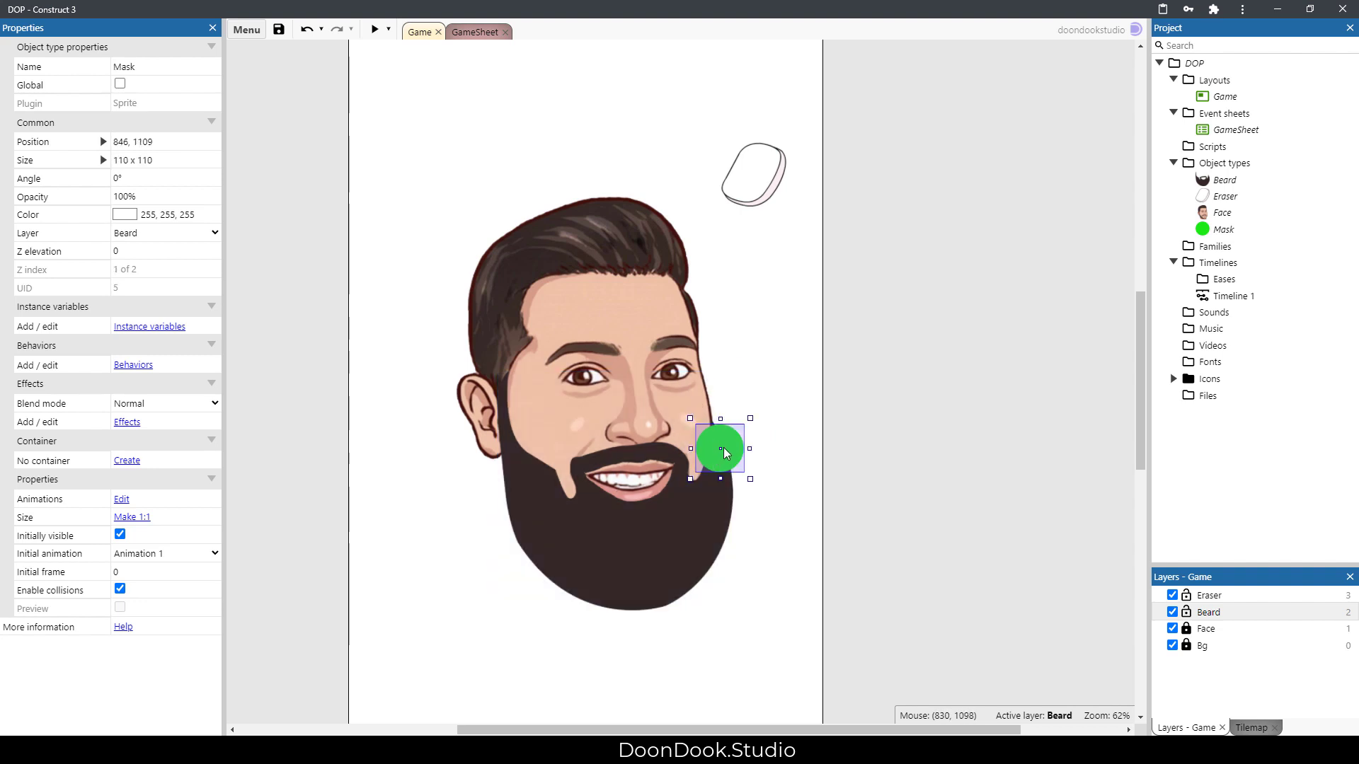
pyautogui.moveTo(730, 452); pyautogui.dragTo(734, 444)
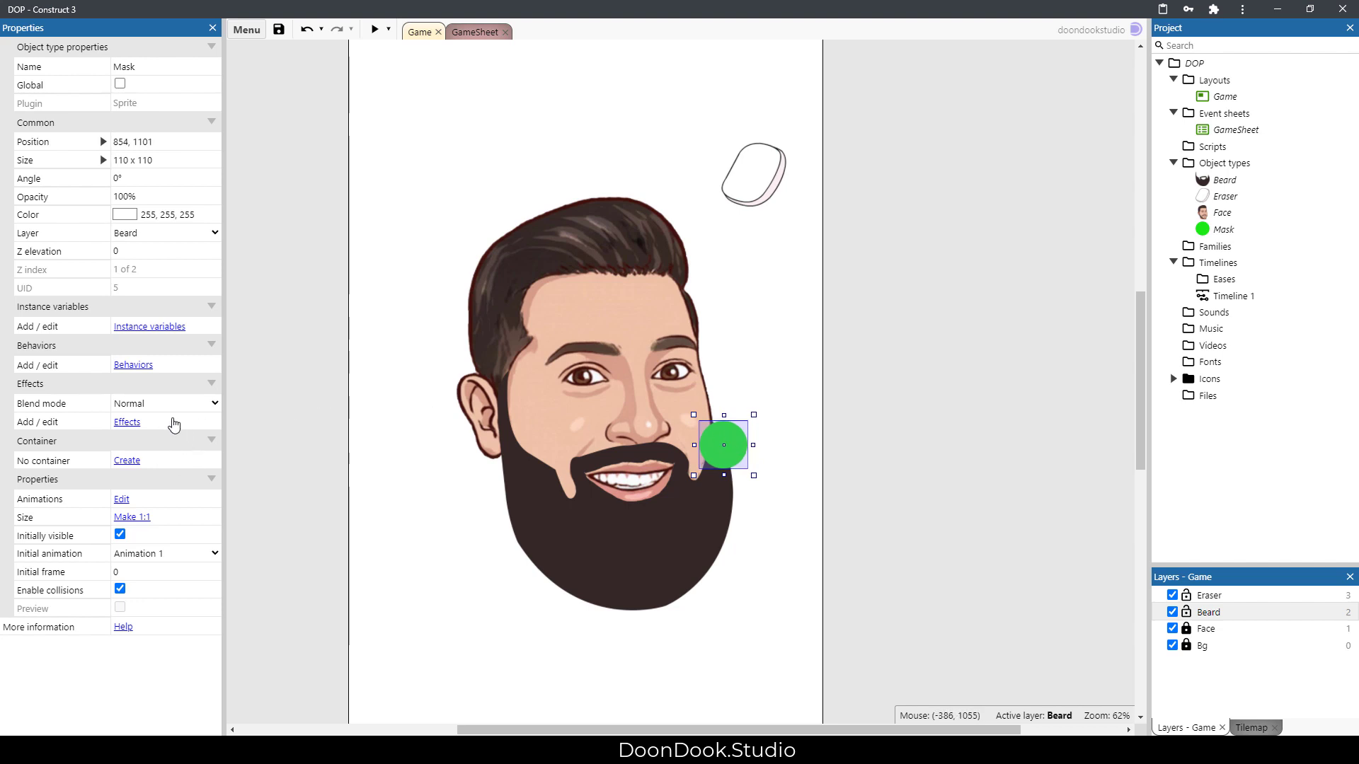
pyautogui.click(162, 407)
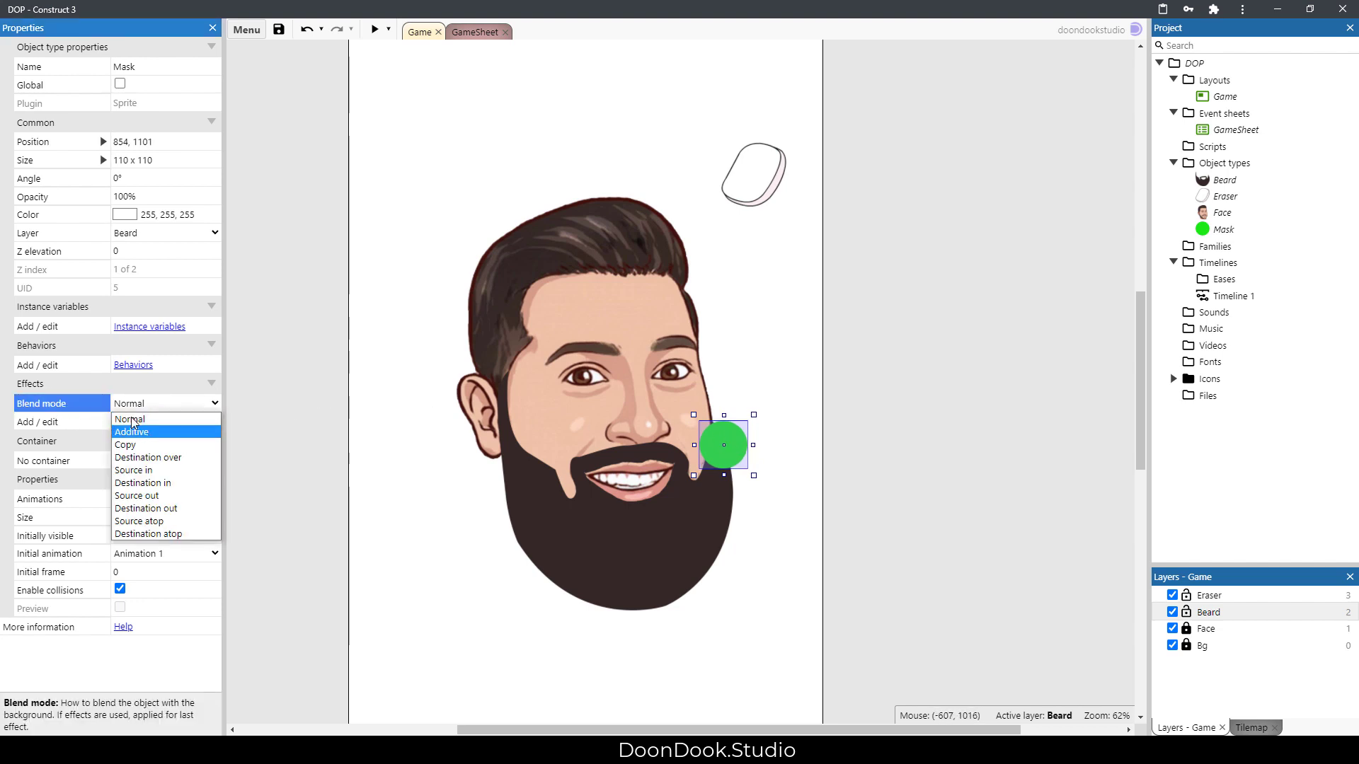
pyautogui.click(152, 510)
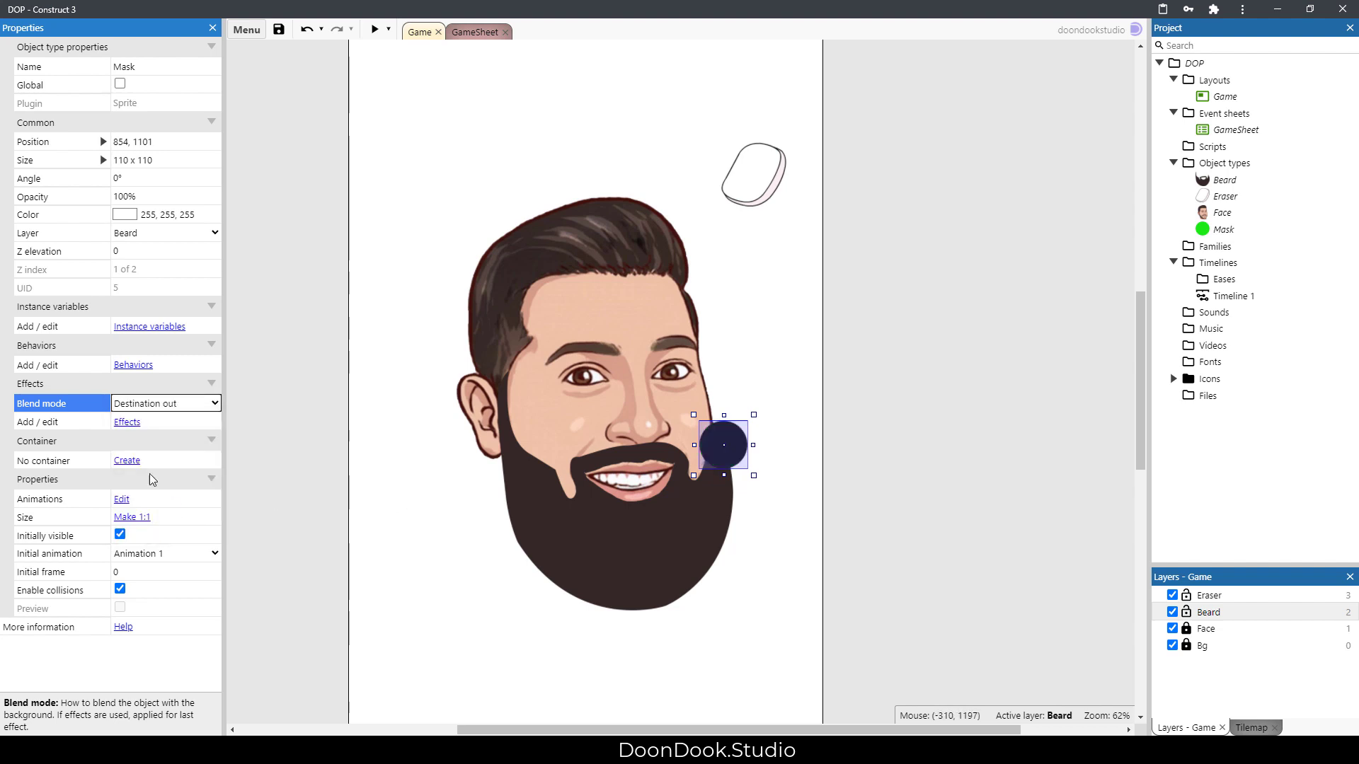
pyautogui.click(933, 462)
pyautogui.click(736, 456)
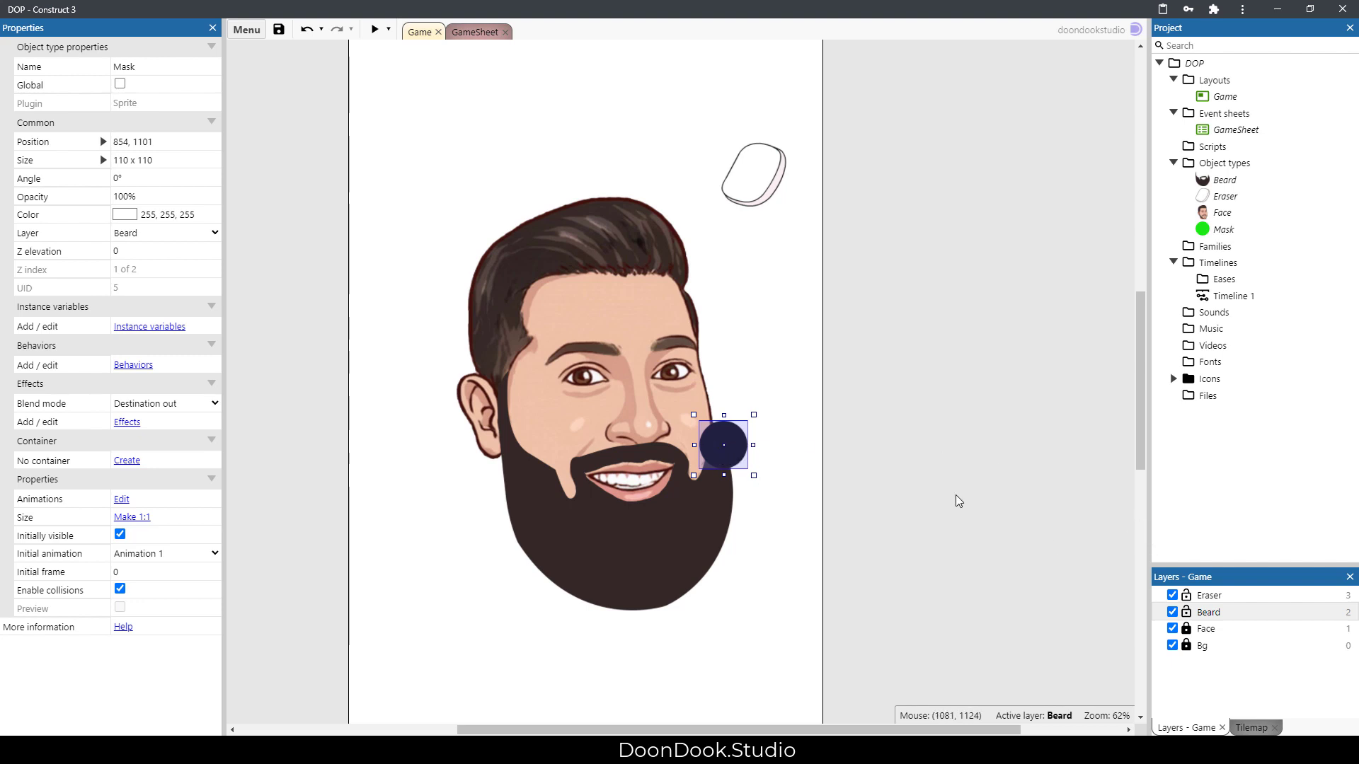
pyautogui.click(1208, 612)
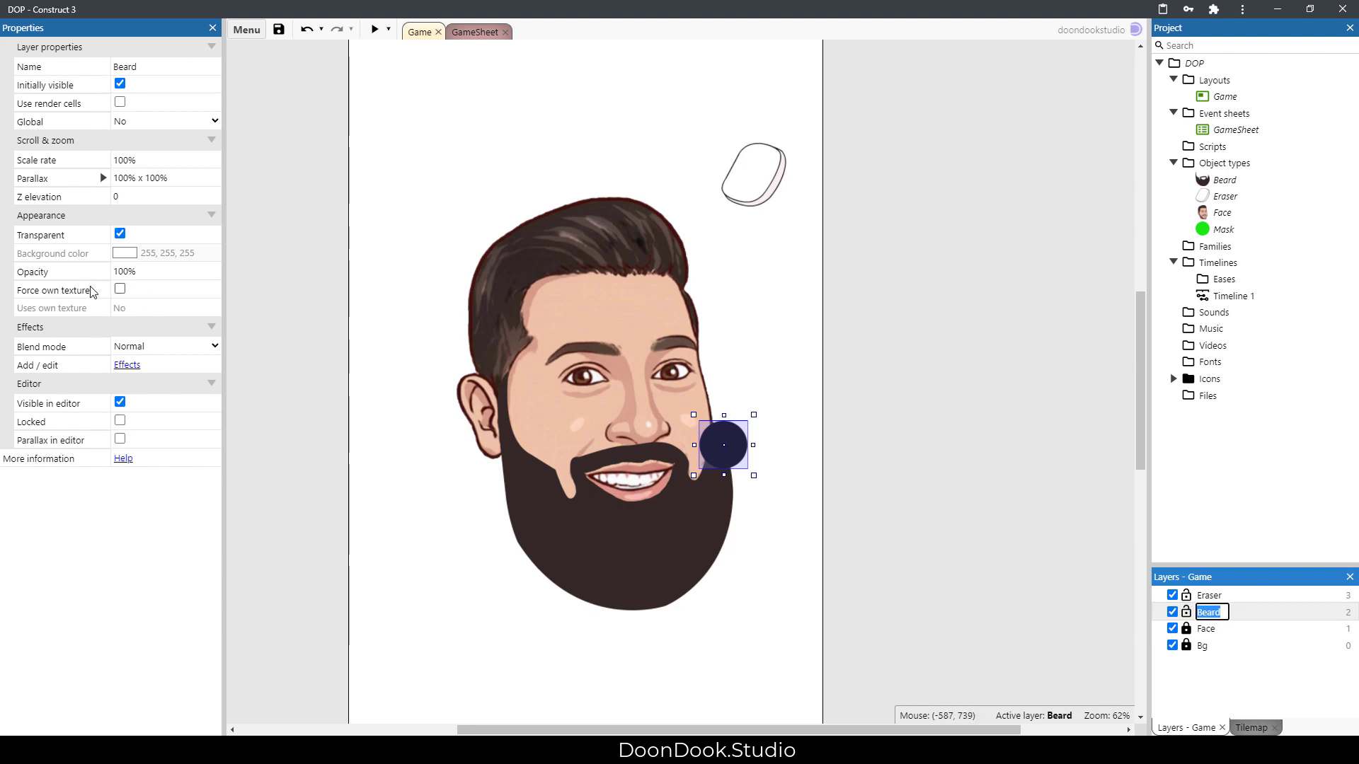
# Enable Force own texture on the Beard layer.
pyautogui.click(120, 290)
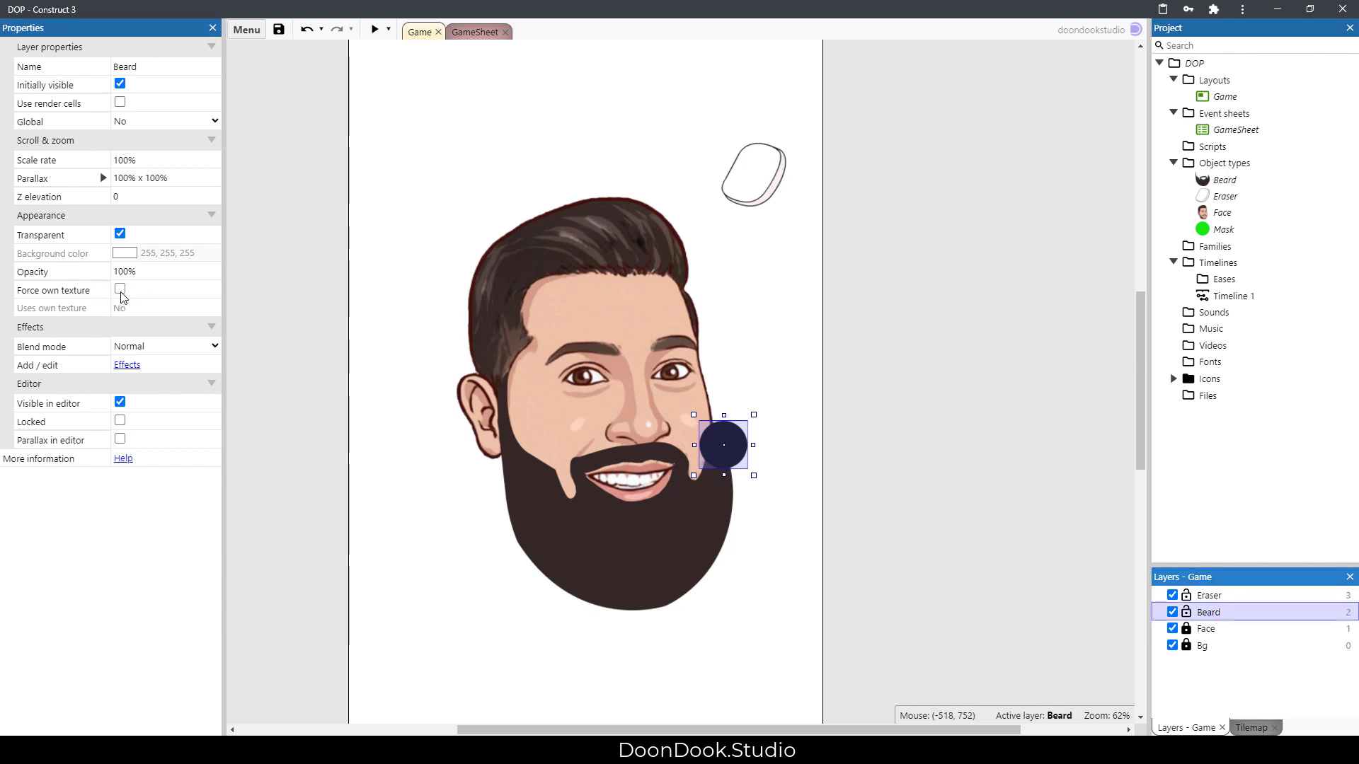
pyautogui.click(859, 387)
pyautogui.moveTo(743, 448); pyautogui.dragTo(776, 345)
# Return the Mask's blend mode to Normal and shift it slightly down-left.
pyautogui.click(198, 405)
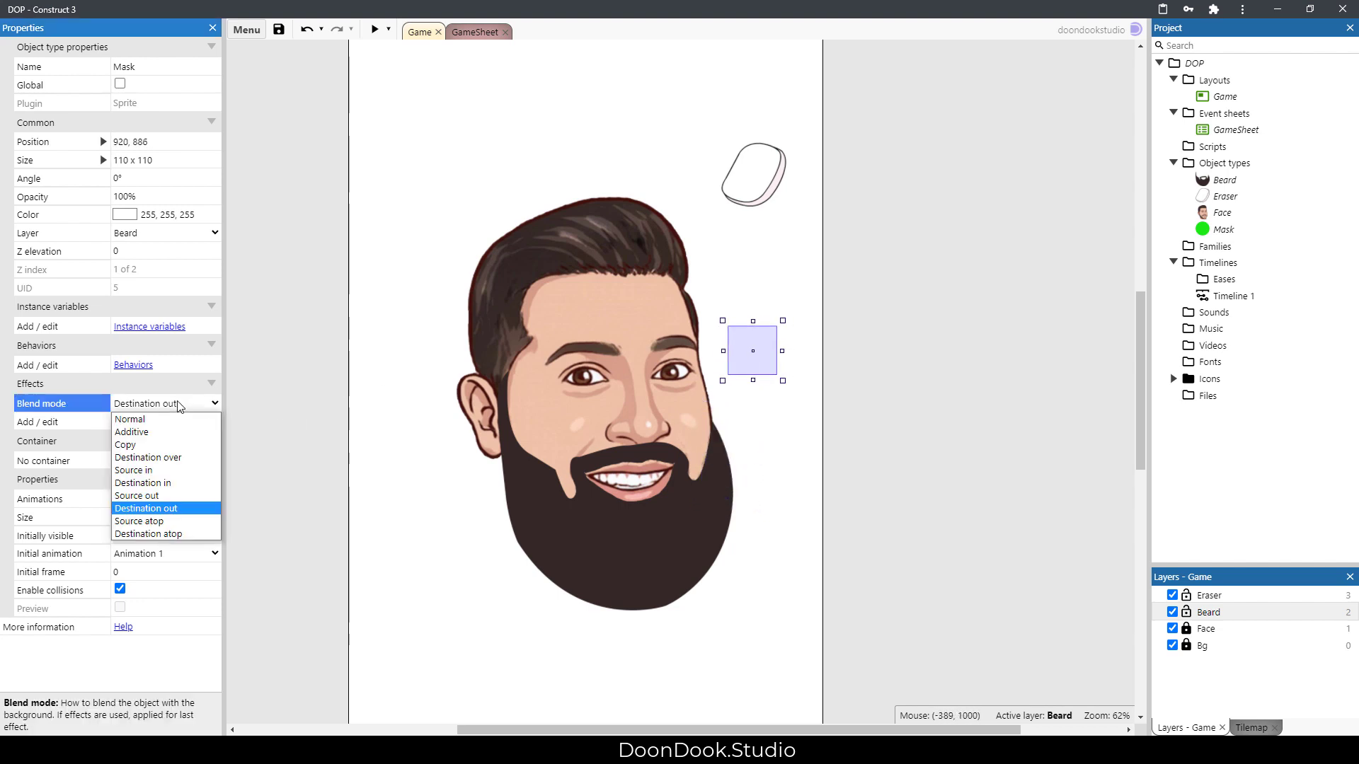
pyautogui.click(161, 417)
pyautogui.click(783, 416)
pyautogui.moveTo(761, 371)
pyautogui.mouseDown()
pyautogui.moveTo(737, 393)
pyautogui.moveTo(757, 386)
pyautogui.mouseUp()
pyautogui.click(878, 363)
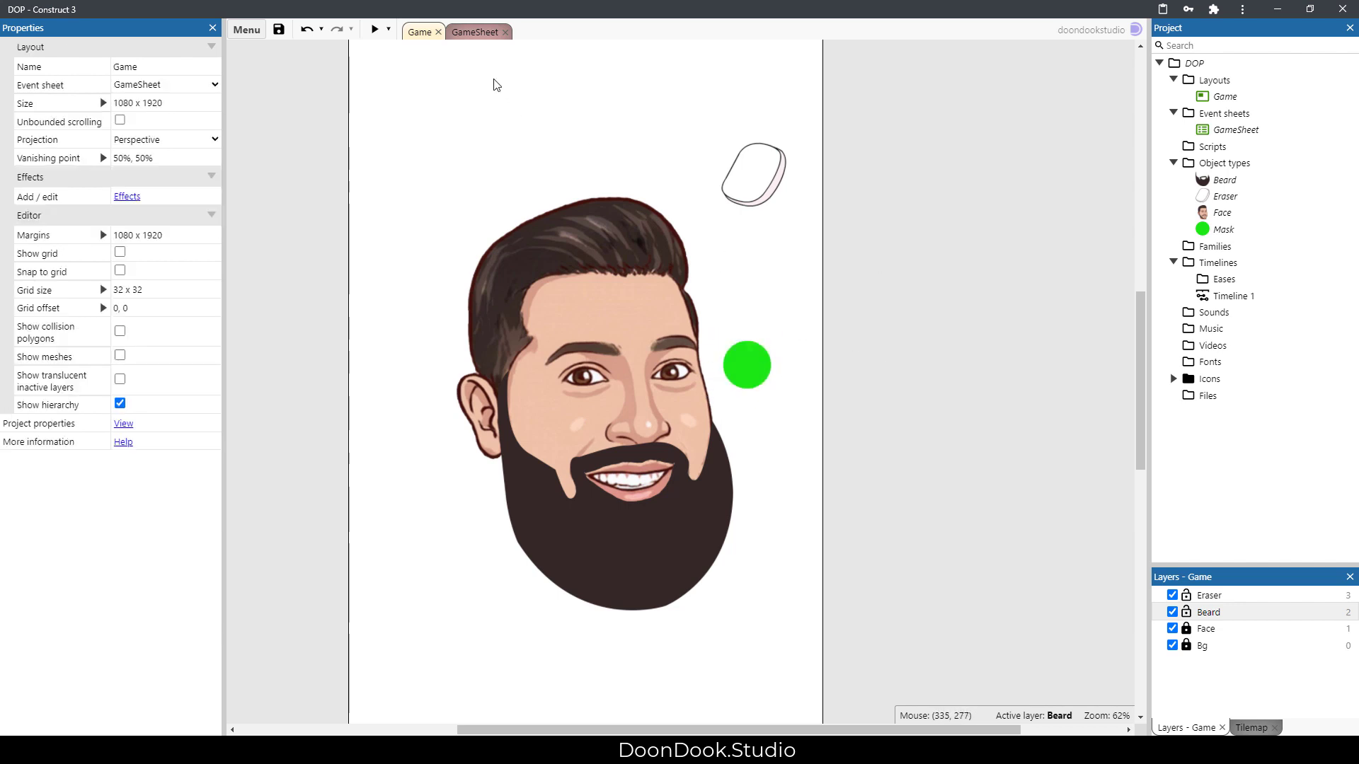
# Add an event group named 'Start' to GameSheet.
pyautogui.click(476, 34)
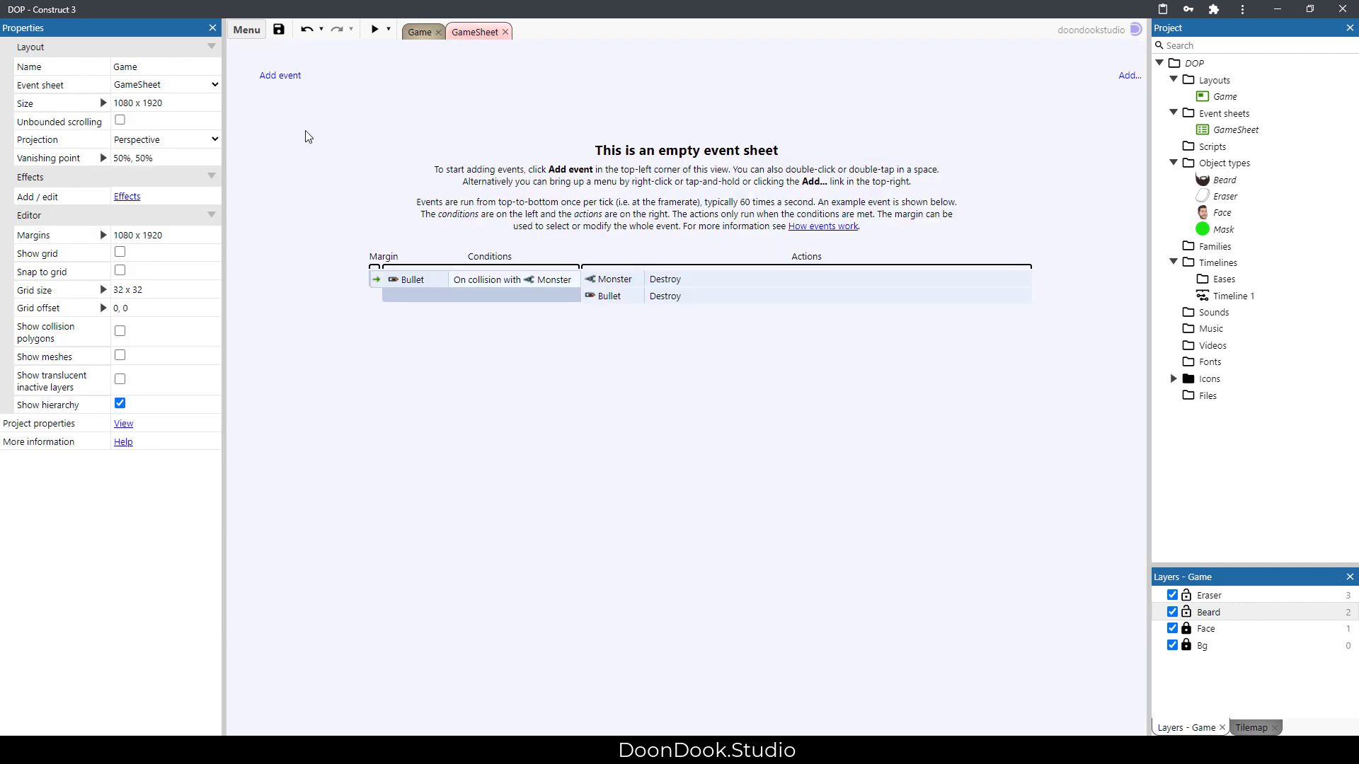
pyautogui.rightClick(305, 133)
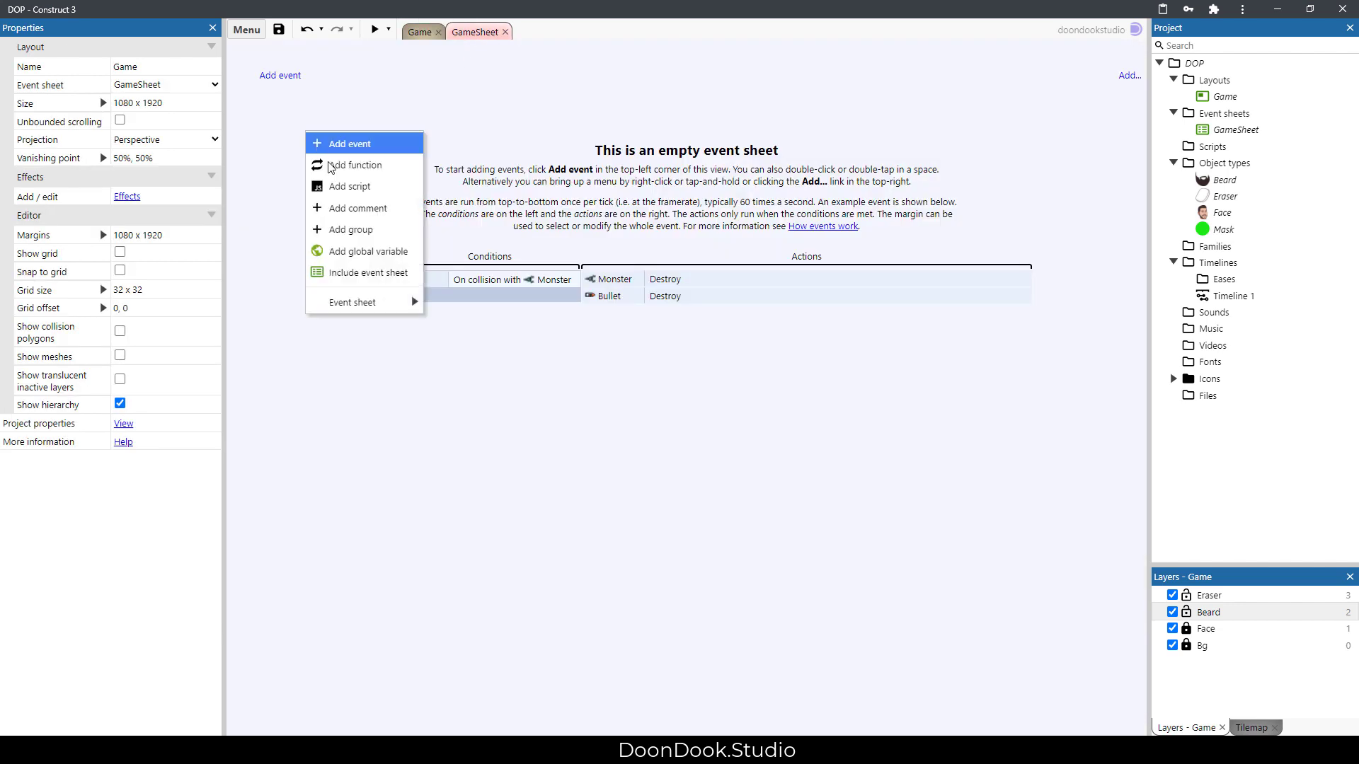
pyautogui.click(433, 33)
pyautogui.keyDown('ctrl'); pyautogui.scroll(-3, 714, 278); pyautogui.keyUp('ctrl')
pyautogui.keyDown('ctrl'); pyautogui.scroll(2, 962, 233); pyautogui.keyUp('ctrl')
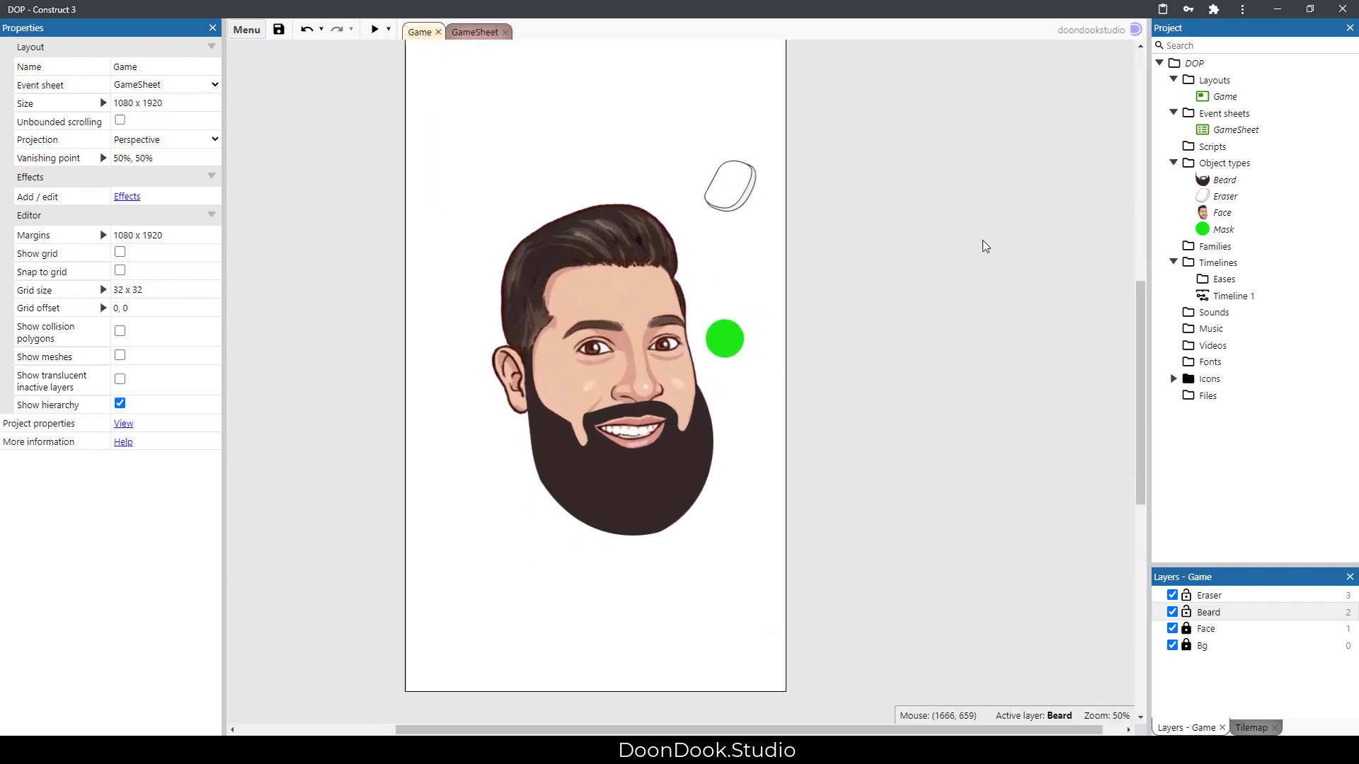
pyautogui.keyDown('ctrl'); pyautogui.scroll(-2, 467, 79); pyautogui.keyUp('ctrl')
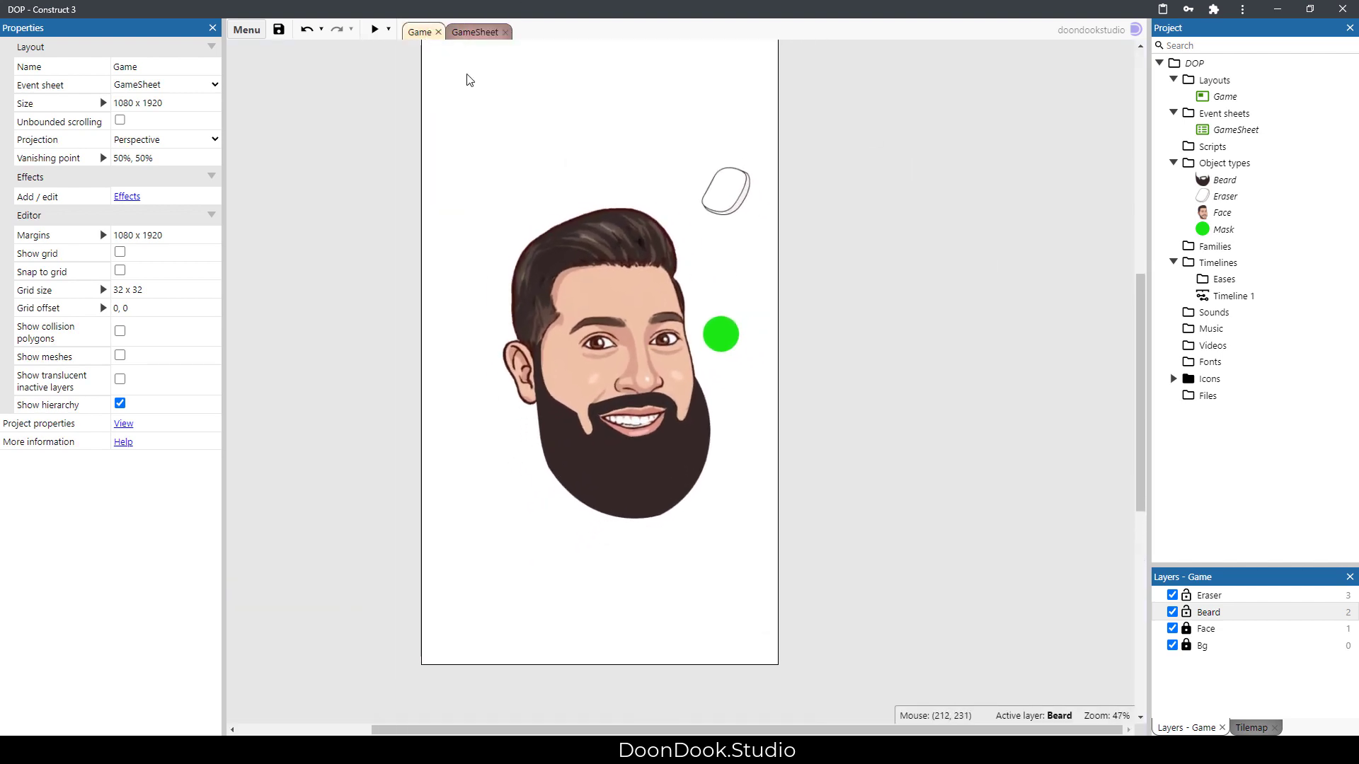
pyautogui.click(491, 34)
pyautogui.rightClick(360, 122)
pyautogui.click(388, 222)
pyautogui.write('Start')
pyautogui.press('Return')
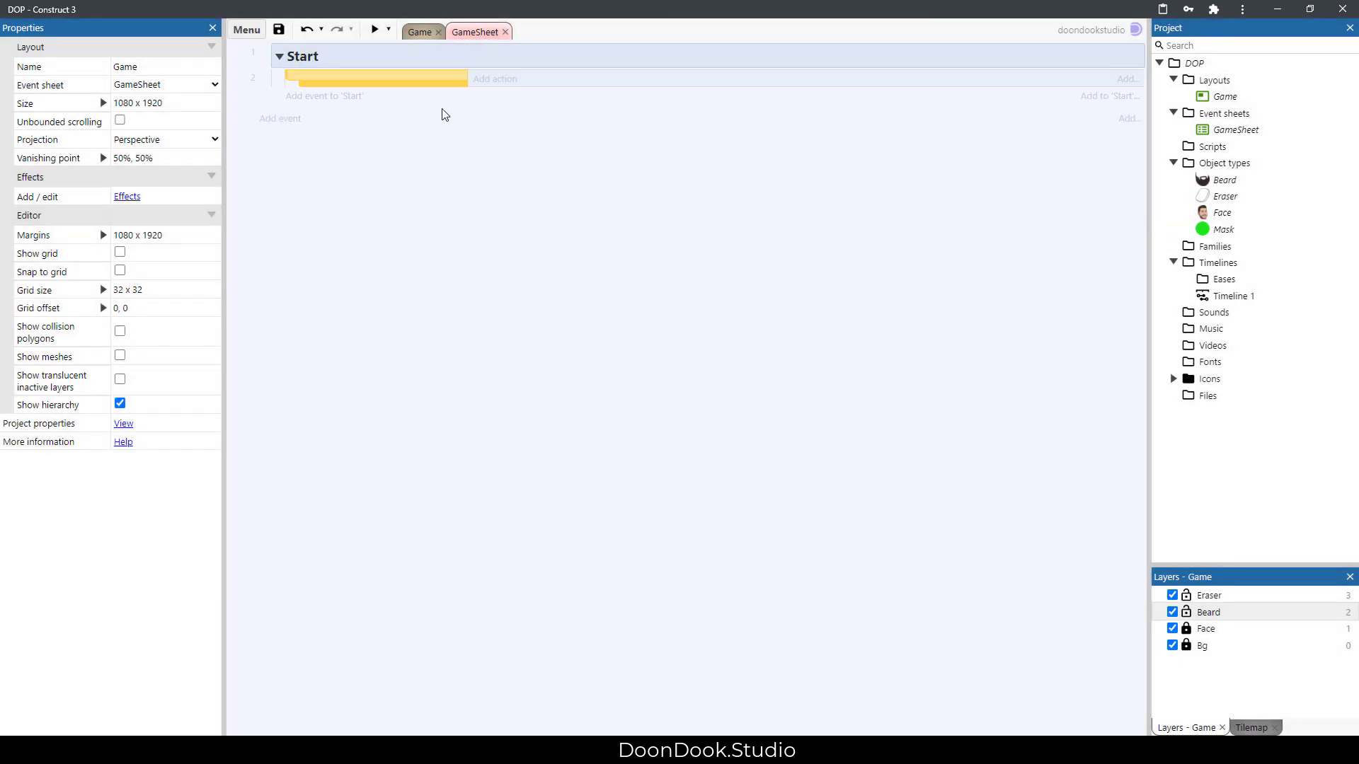
# Add an On start of layout event in Start that sets Eraser invisible.
pyautogui.click(434, 79)
pyautogui.doubleClick(545, 286)
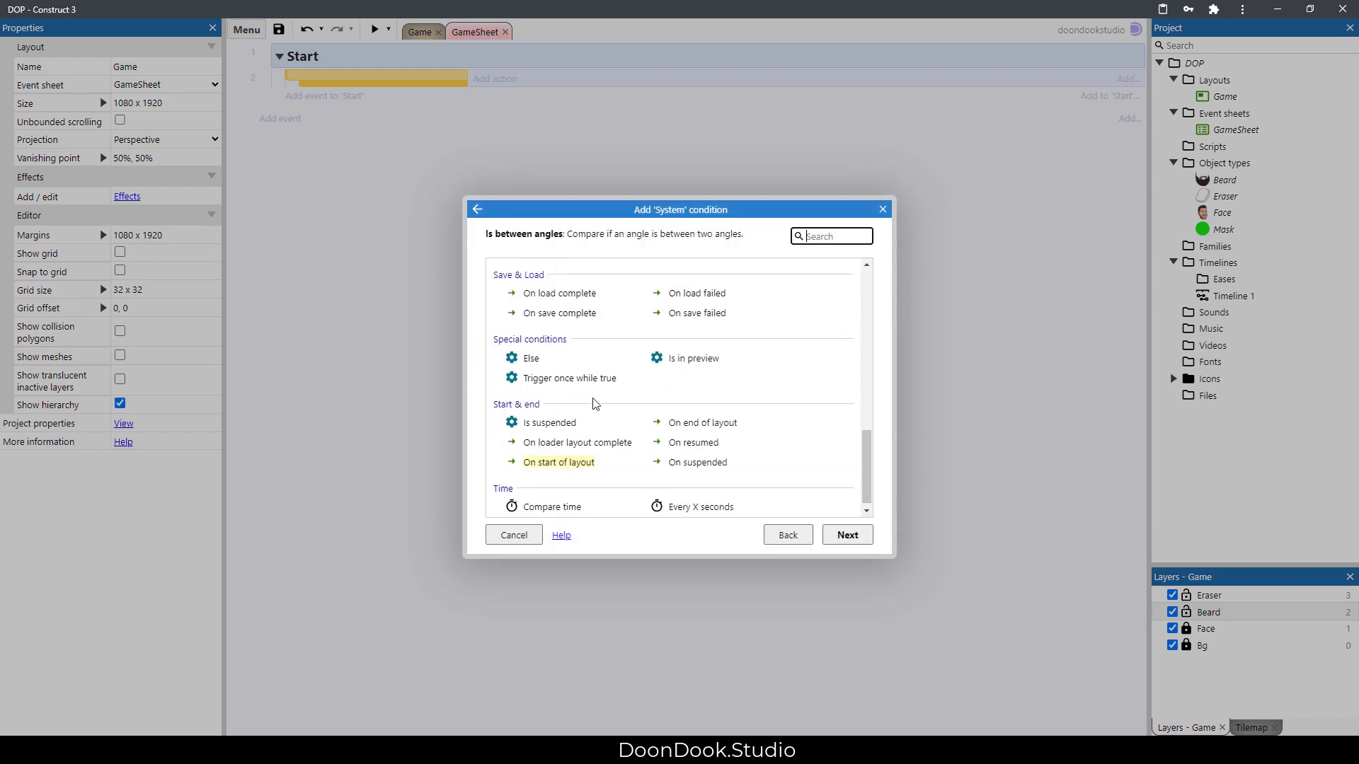
pyautogui.doubleClick(559, 459)
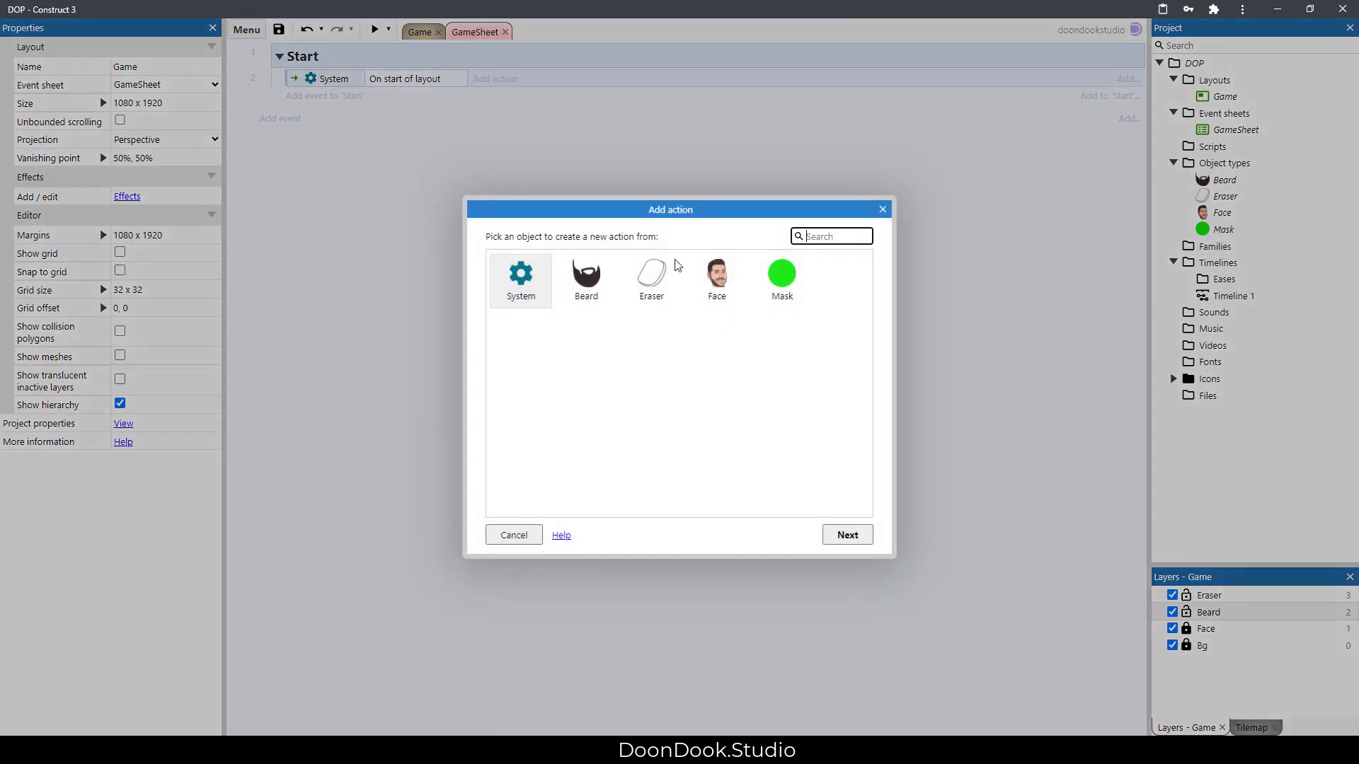
pyautogui.doubleClick(672, 273)
pyautogui.write('visi')
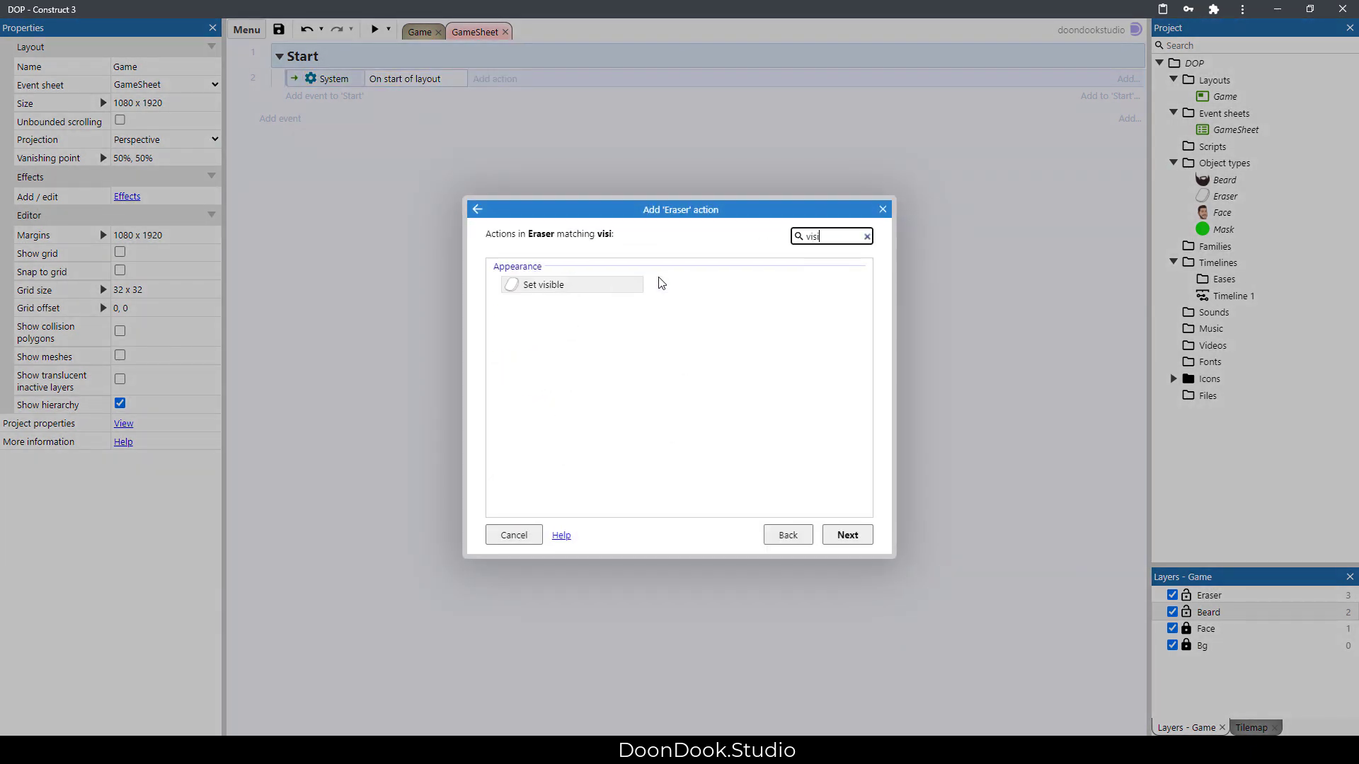
pyautogui.press('Return')
pyautogui.press('Return')
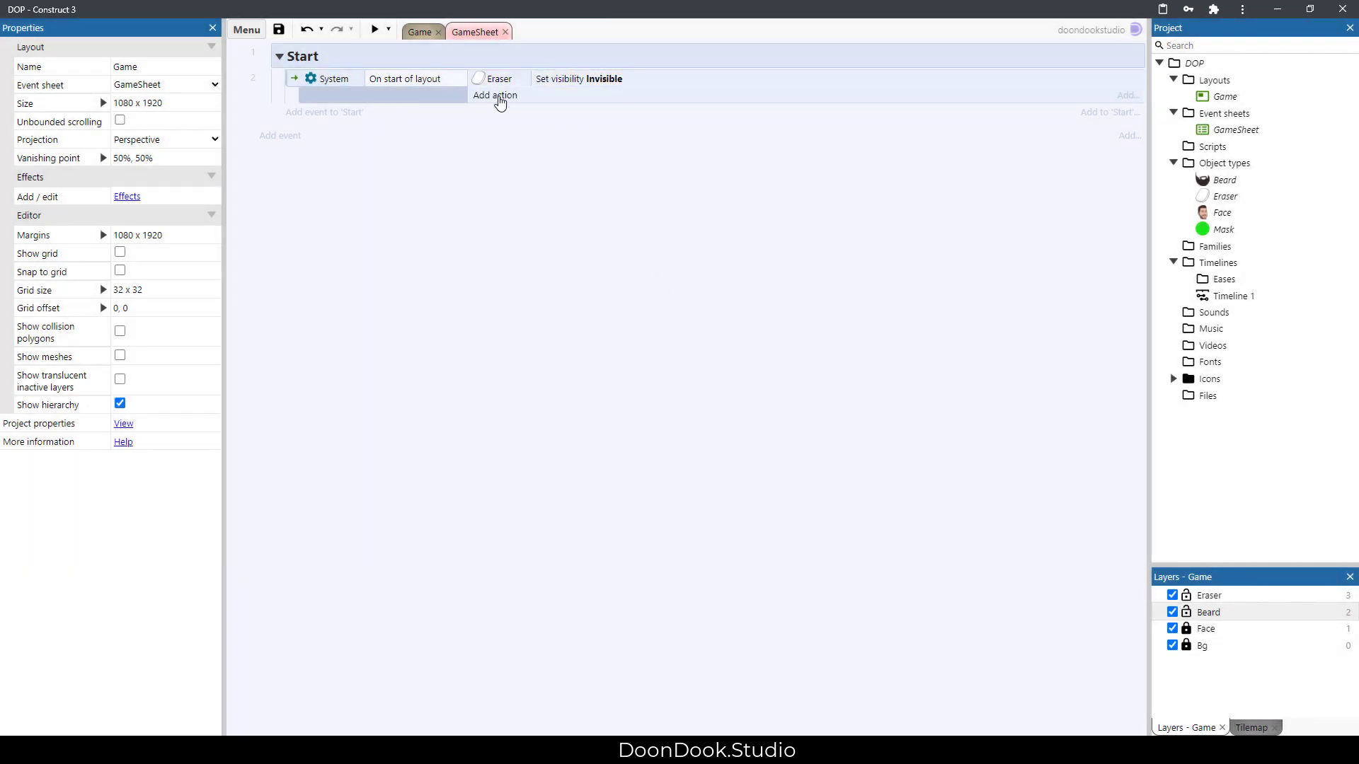
# Add a Mask Destroy action to the On start of layout event.
pyautogui.click(499, 95)
pyautogui.doubleClick(783, 274)
pyautogui.write('des')
pyautogui.doubleClick(552, 336)
pyautogui.click(420, 34)
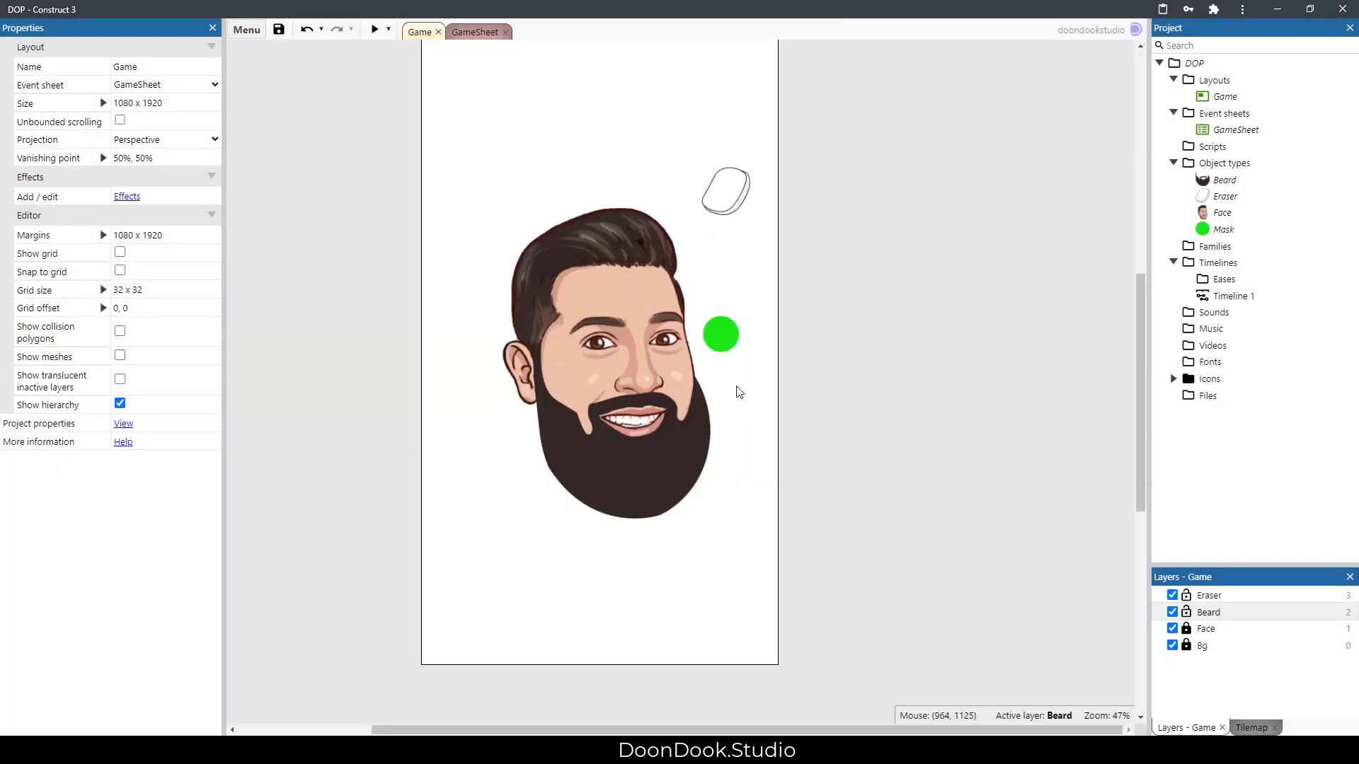
pyautogui.click(722, 350)
pyautogui.click(760, 300)
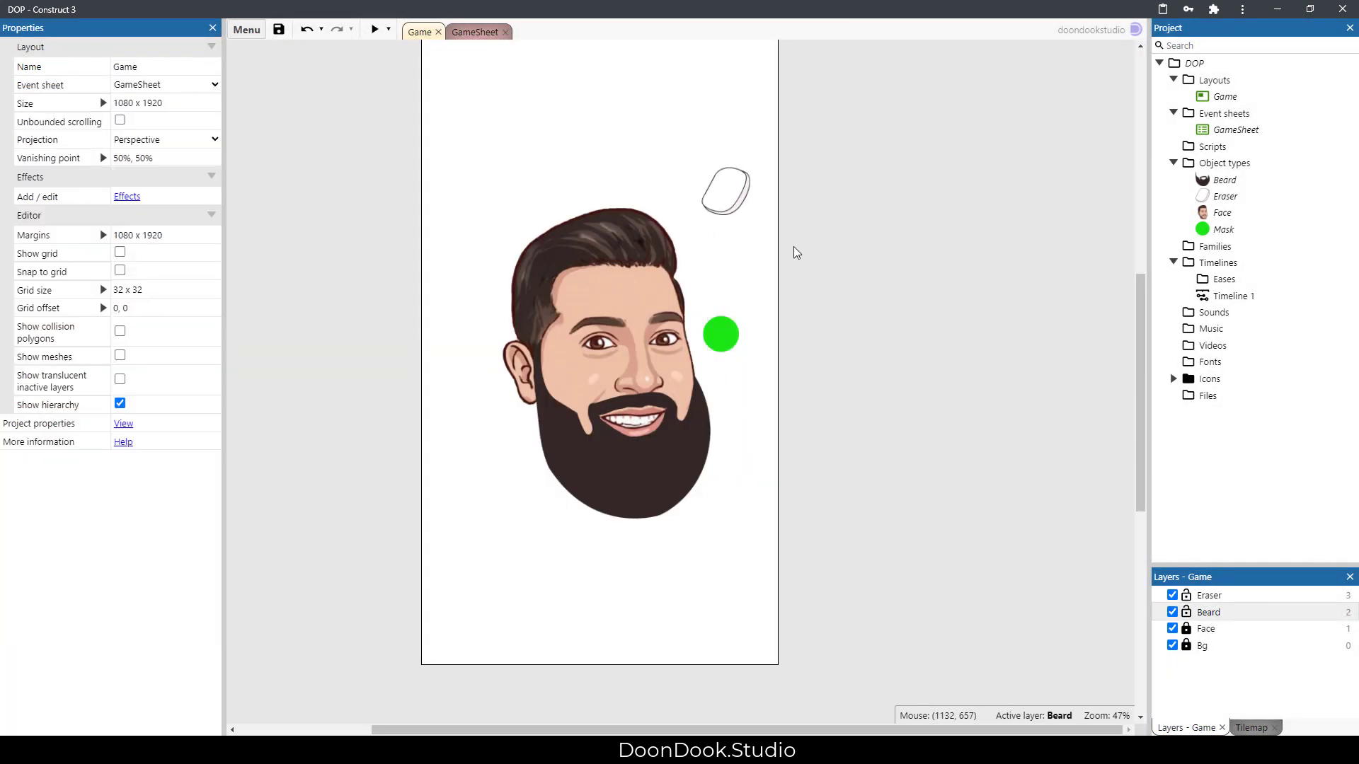
pyautogui.click(473, 32)
# Insert the Touch object into the project.
pyautogui.rightClick(1229, 172)
pyautogui.click(1259, 180)
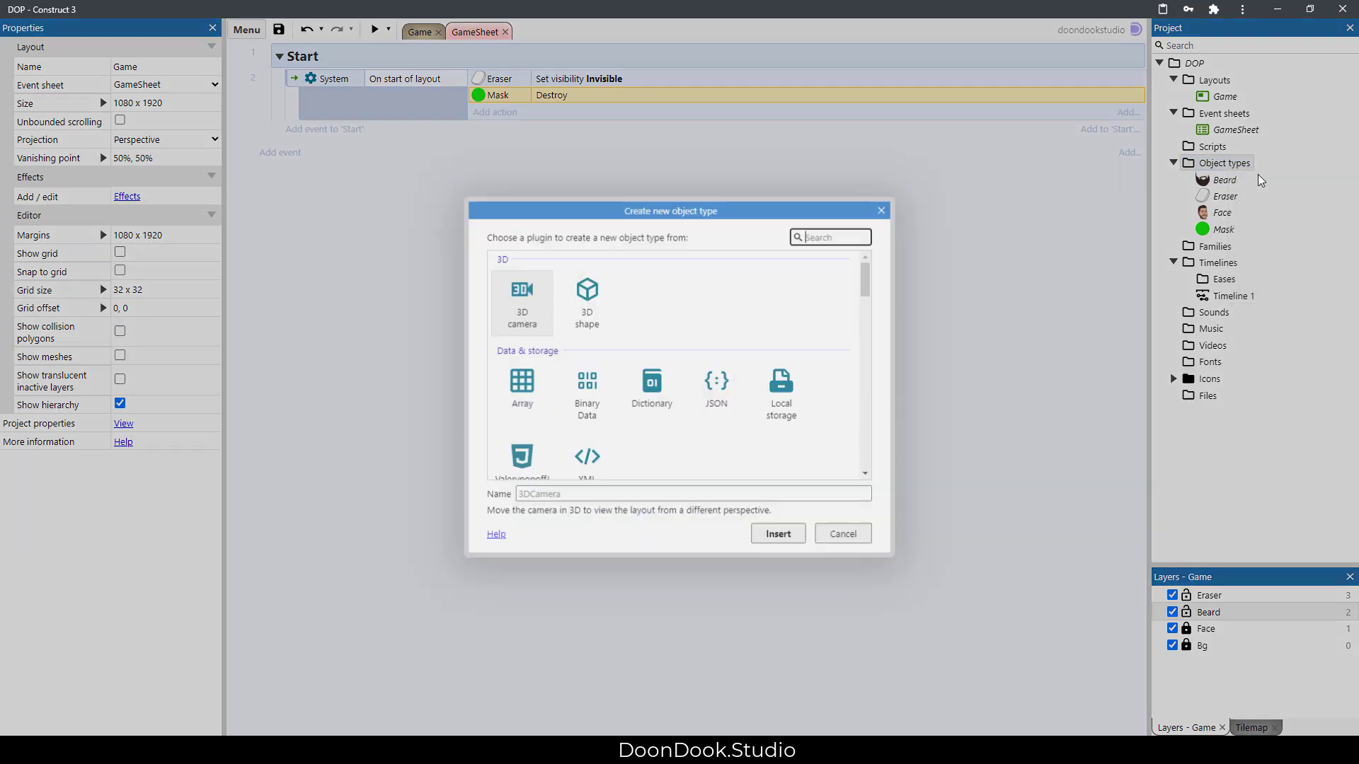
pyautogui.write('tou')
pyautogui.press('Return')
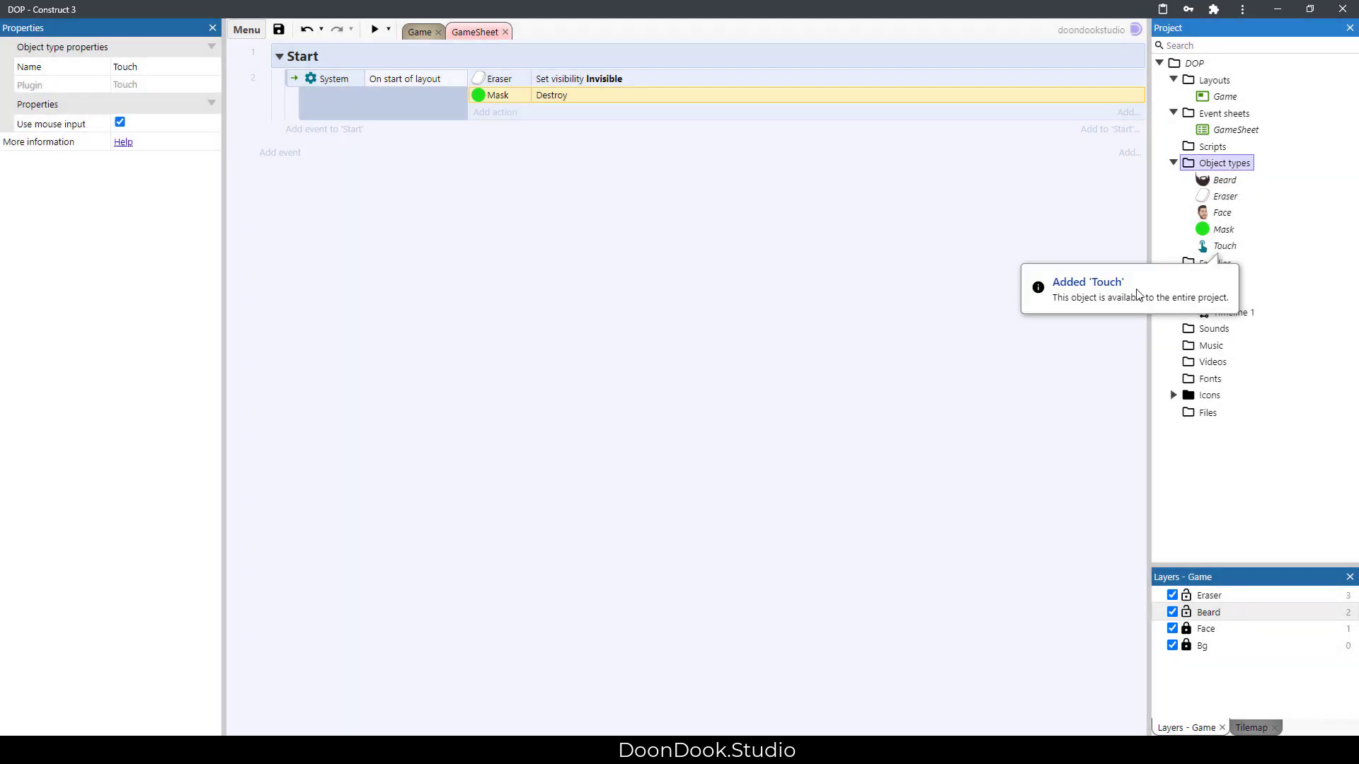
# Create a 'Touch' group containing a Touch: Is in touch event.
pyautogui.rightClick(352, 191)
pyautogui.click(405, 290)
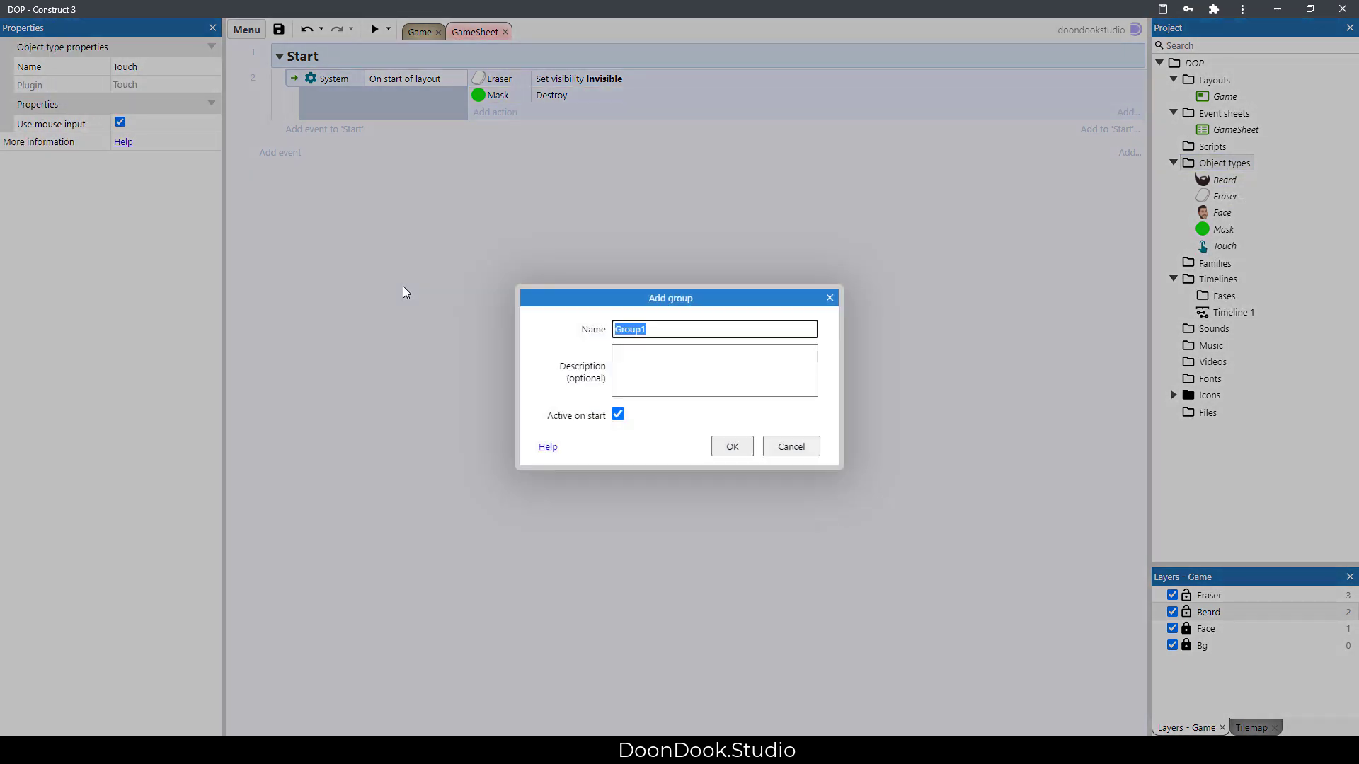
pyautogui.write('Touch')
pyautogui.press('Return')
pyautogui.press('e')
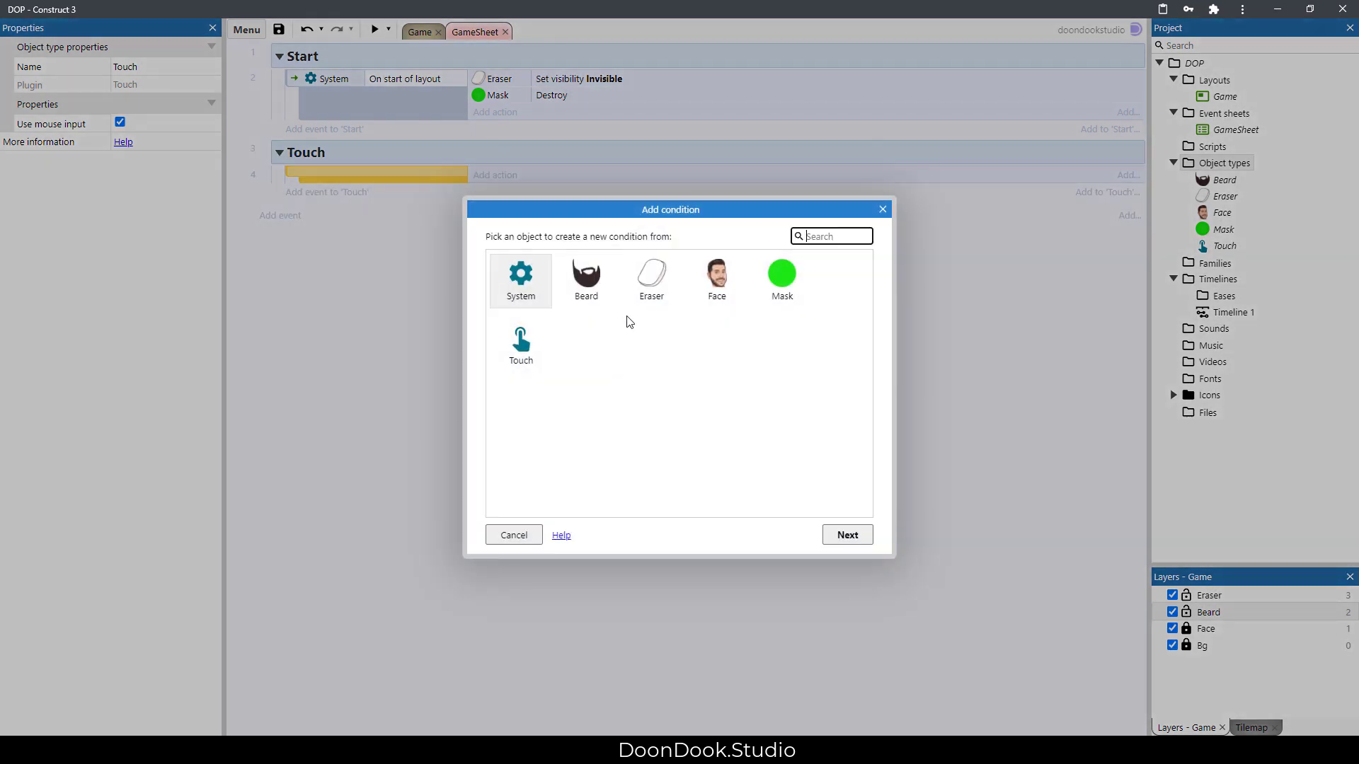
pyautogui.doubleClick(521, 343)
pyautogui.doubleClick(548, 456)
# Add an Eraser Set visible action to the touch event.
pyautogui.click(492, 175)
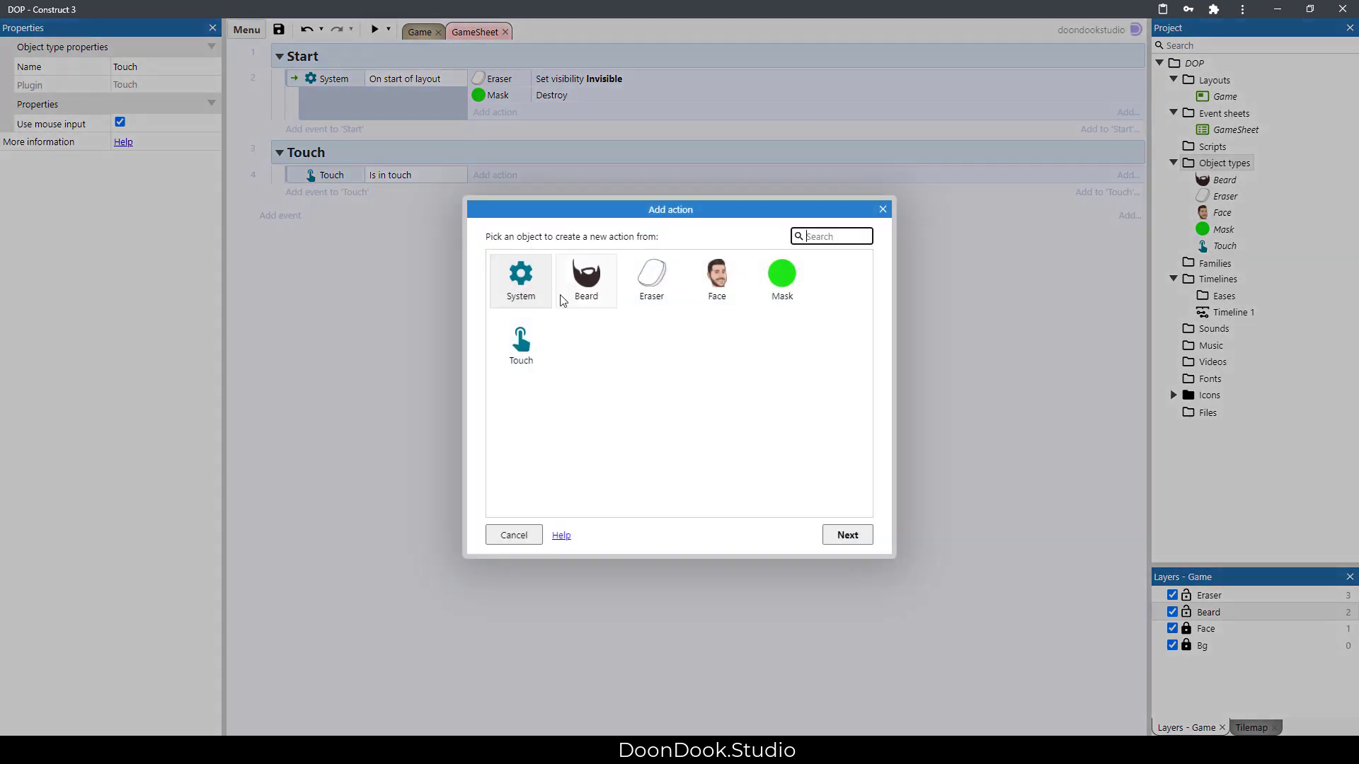
pyautogui.doubleClick(648, 283)
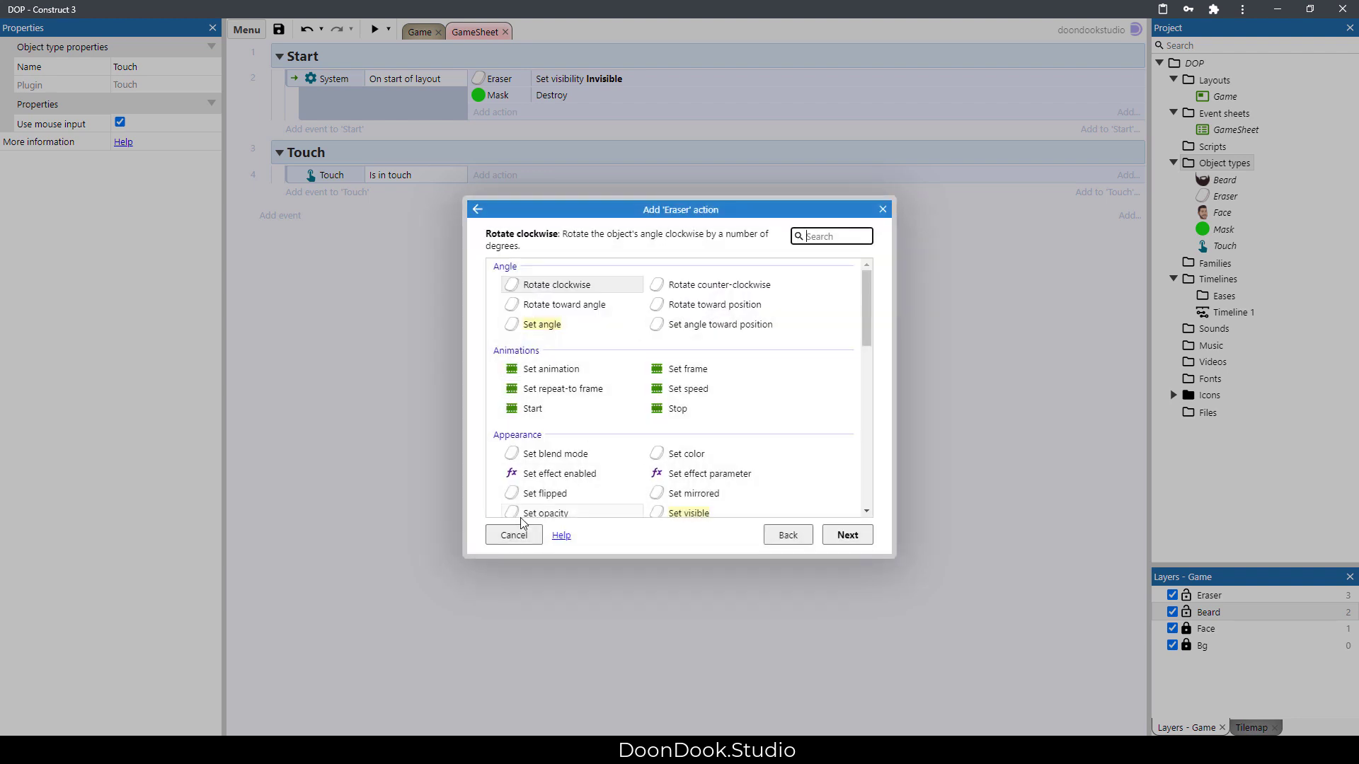
pyautogui.write('visi')
pyautogui.press('Return')
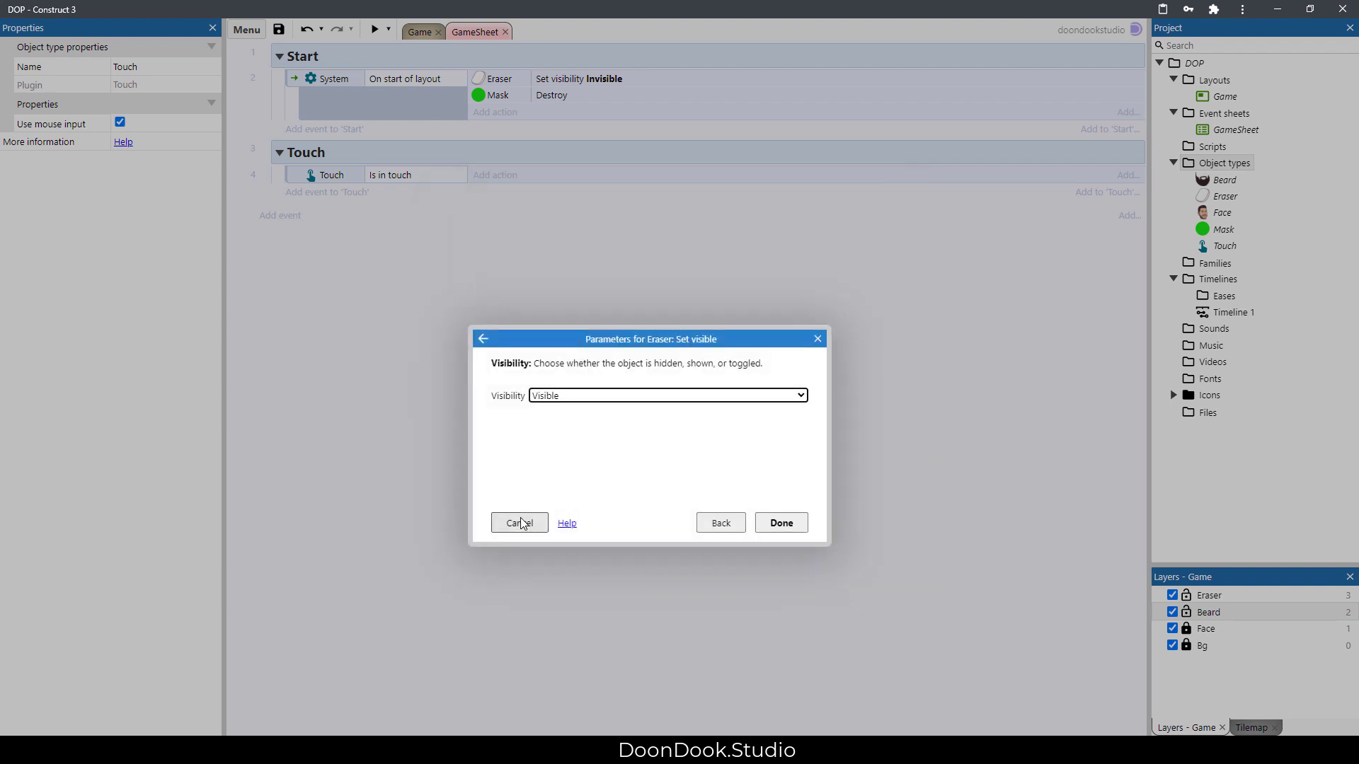
pyautogui.press('Return')
# Add an Eraser Set position action at X Touch.X, Y Touch.Y.
pyautogui.click(516, 193)
pyautogui.doubleClick(651, 280)
pyautogui.scroll(-5, 707, 368)
pyautogui.click(716, 311)
pyautogui.doubleClick(714, 311)
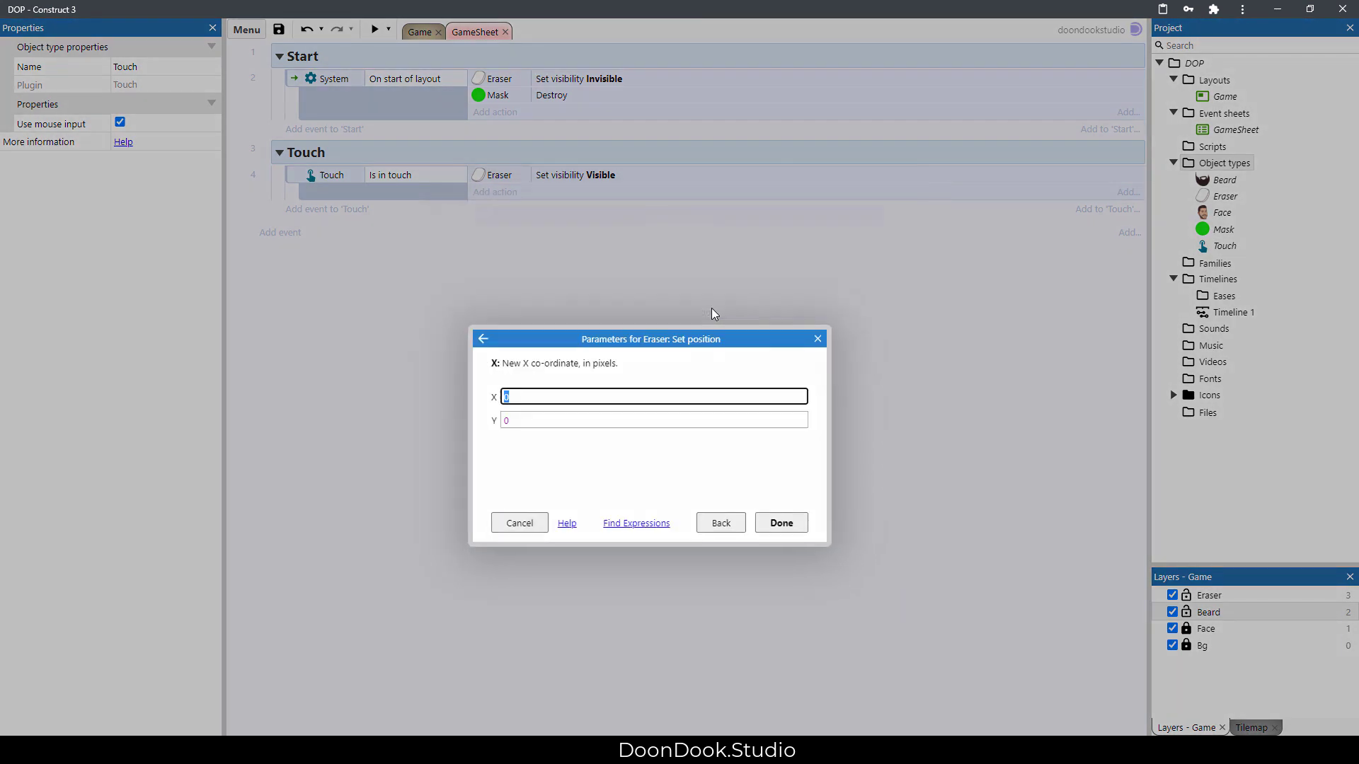
pyautogui.press('BackSpace')
pyautogui.write('yo')
pyautogui.press('BackSpace')
pyautogui.press('BackSpace')
pyautogui.write('Touch.X')
pyautogui.hotkey('ctrl', 'a')
pyautogui.hotkey('ctrl', 'c')
pyautogui.click(541, 423)
pyautogui.hotkey('ctrl', 'v')
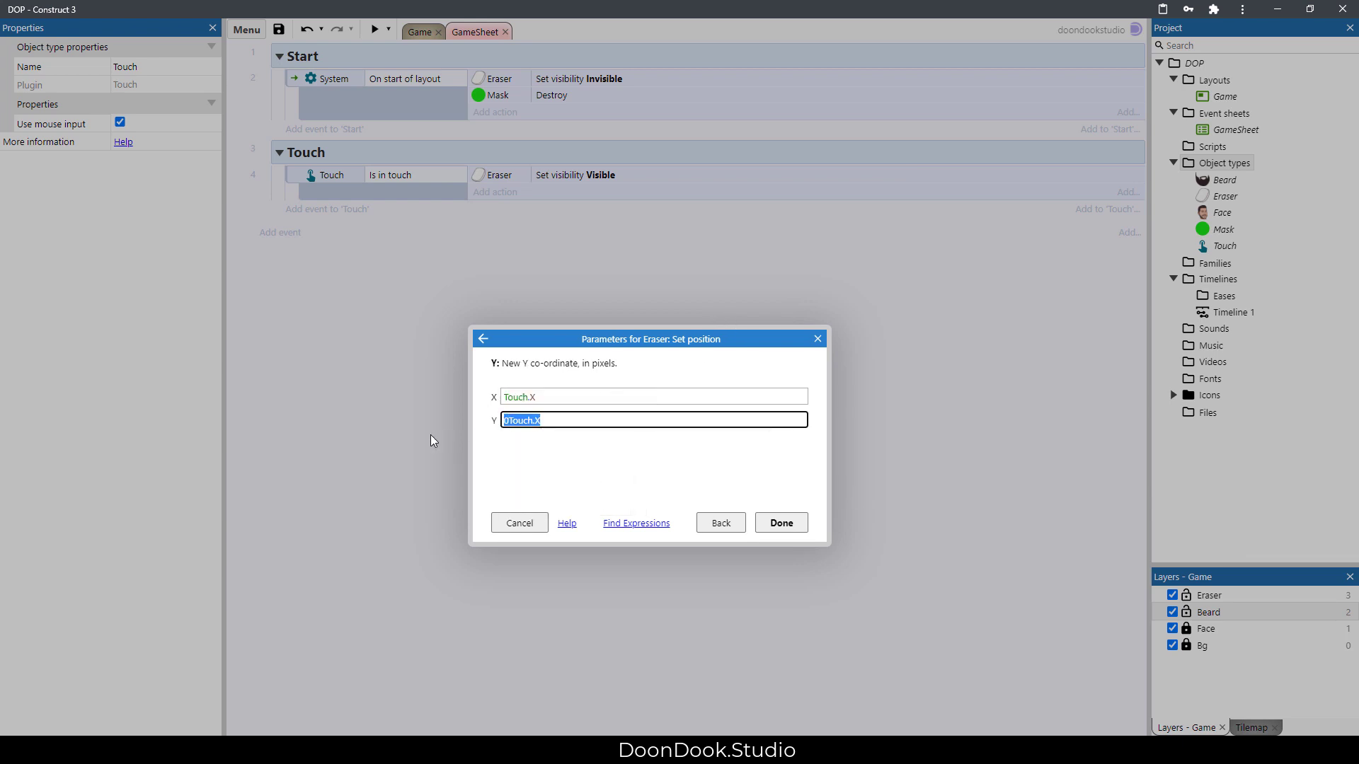
pyautogui.press('BackSpace')
pyautogui.write('Y')
pyautogui.press('Return')
pyautogui.click(428, 205)
pyautogui.click(516, 243)
pyautogui.click(422, 32)
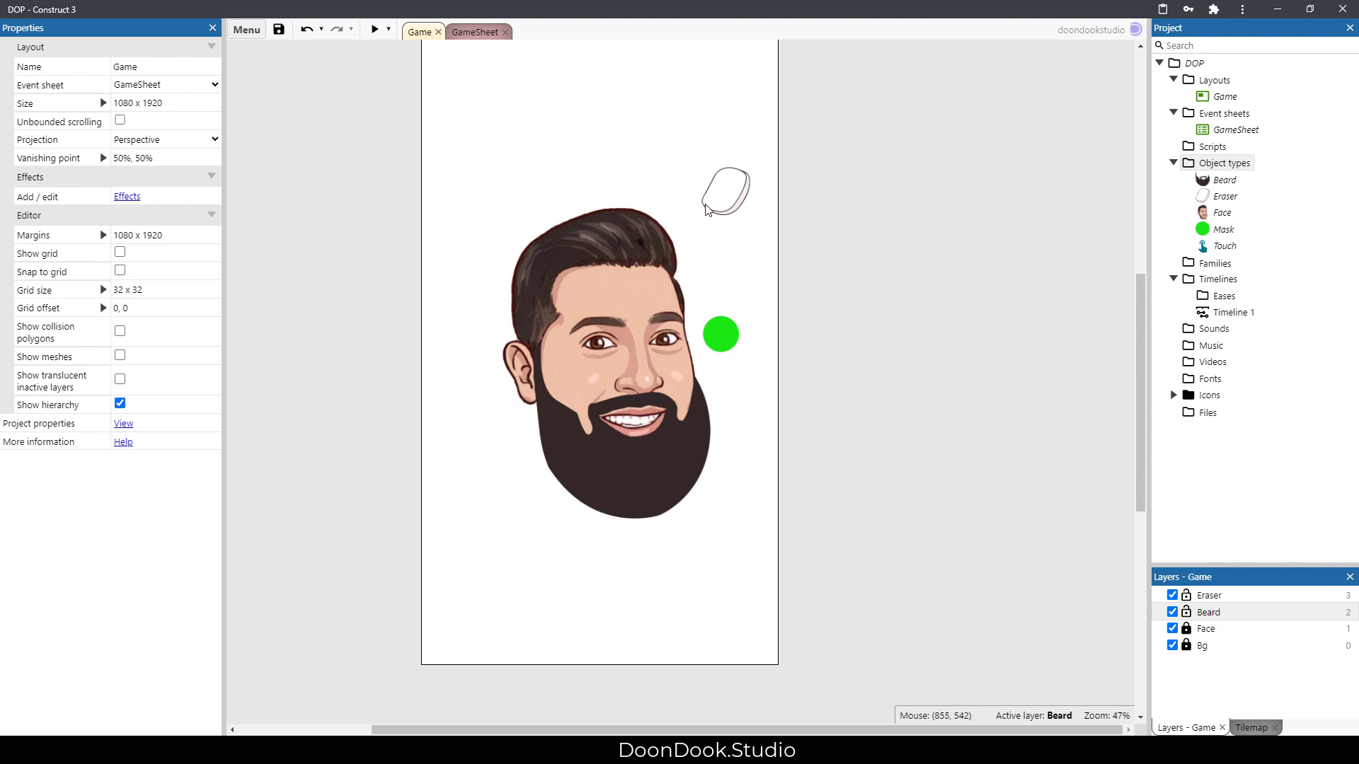
# Add a blank sub-event under the Is in touch event.
pyautogui.click(465, 33)
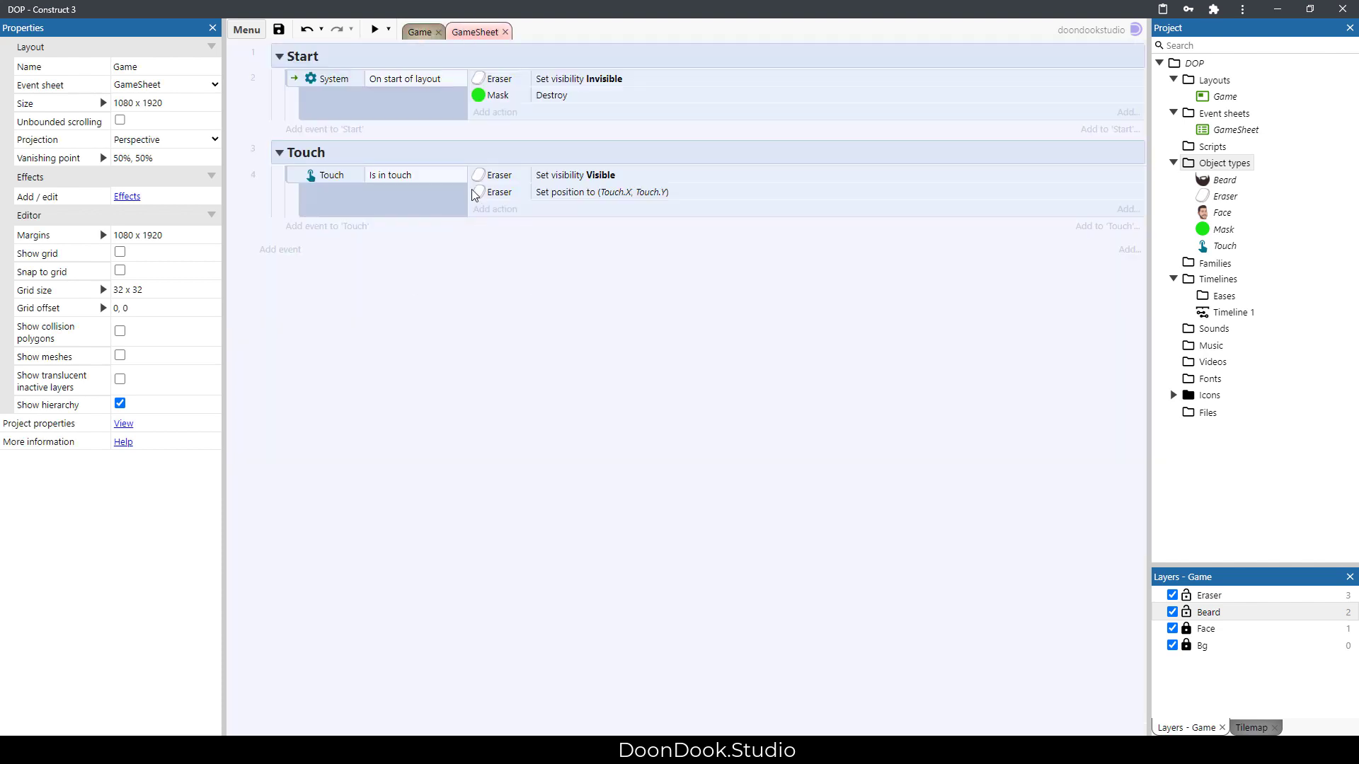
pyautogui.click(422, 32)
pyautogui.click(721, 334)
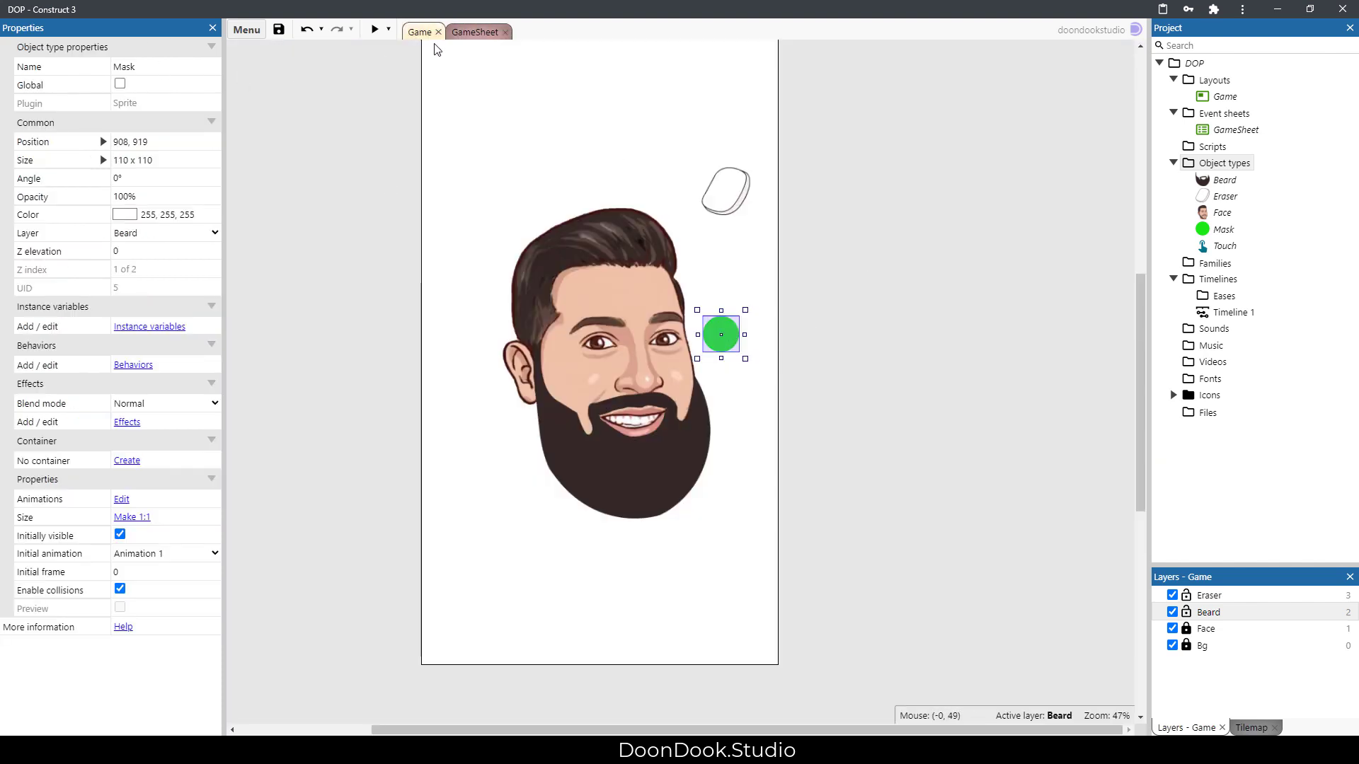
pyautogui.click(474, 32)
pyautogui.click(463, 213)
pyautogui.press('b')
# Add a System Create object action: Mask on layer "Beard" at Touch.X, Touch.Y.
pyautogui.click(500, 228)
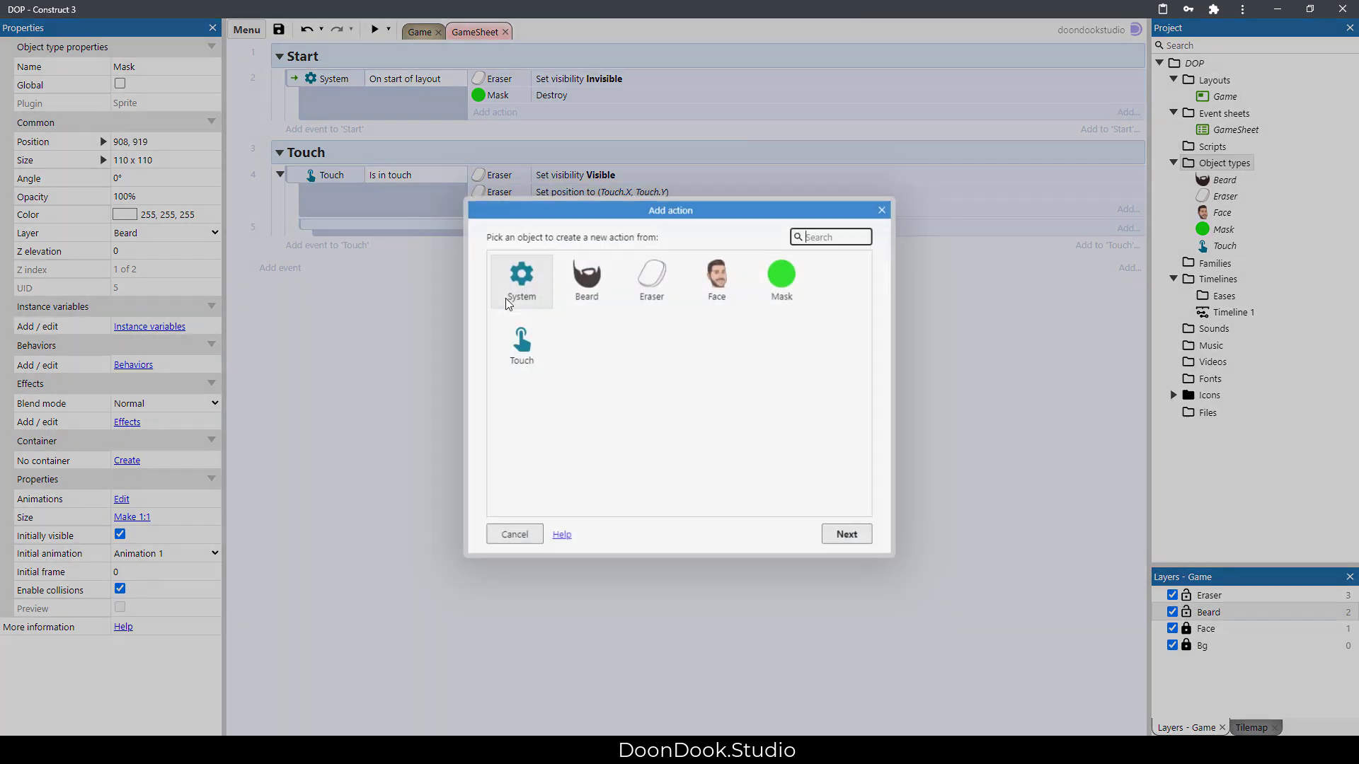
pyautogui.doubleClick(522, 279)
pyautogui.doubleClick(559, 352)
pyautogui.click(658, 400)
pyautogui.doubleClick(679, 347)
pyautogui.moveTo(613, 547); pyautogui.dragTo(613, 606)
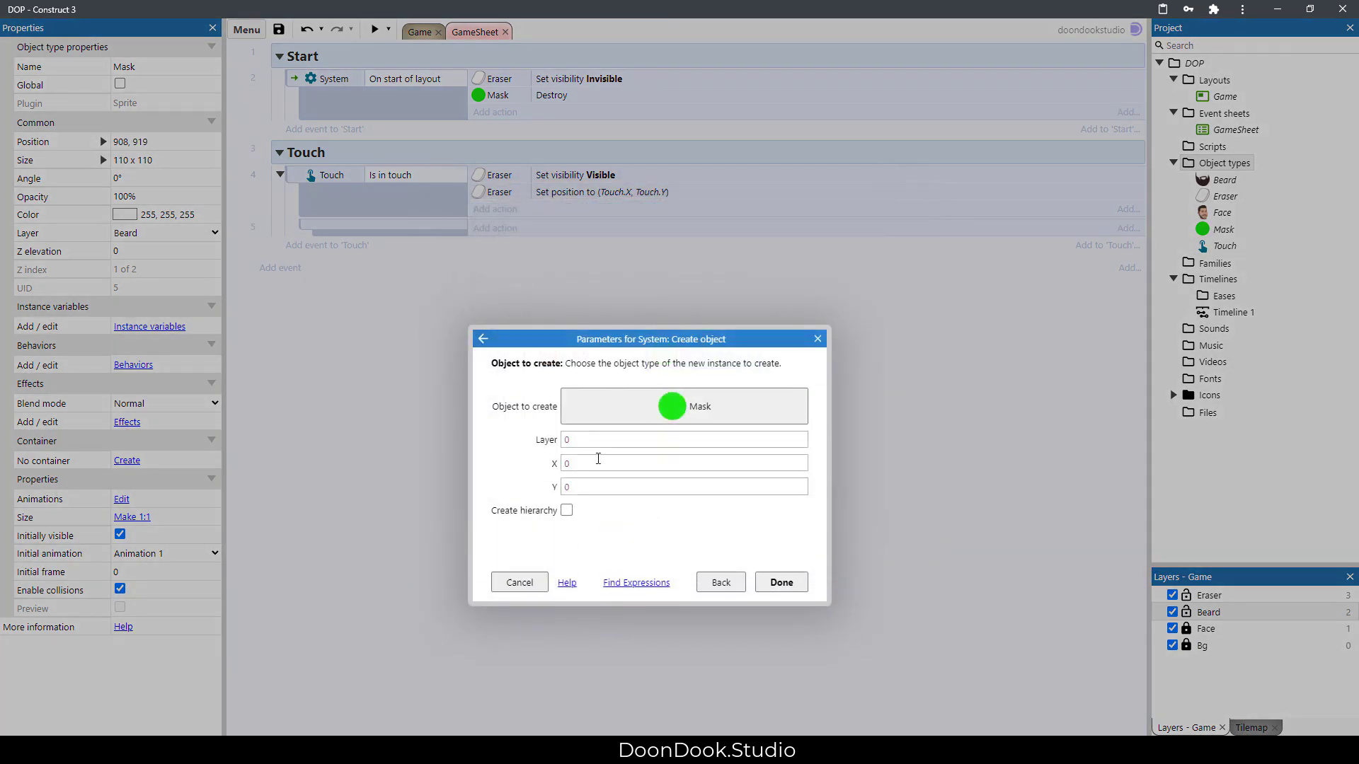
pyautogui.click(592, 443)
pyautogui.write('"Beard"')
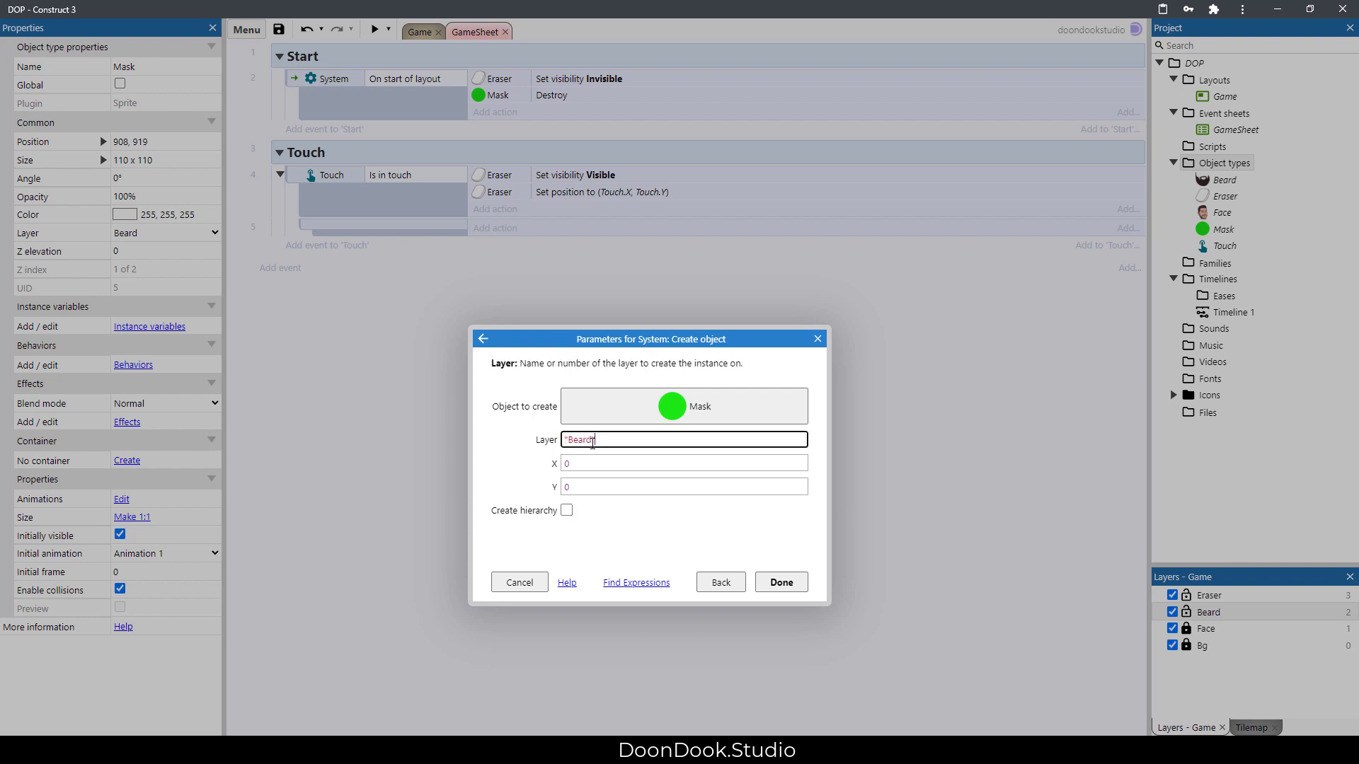
pyautogui.press('Tab')
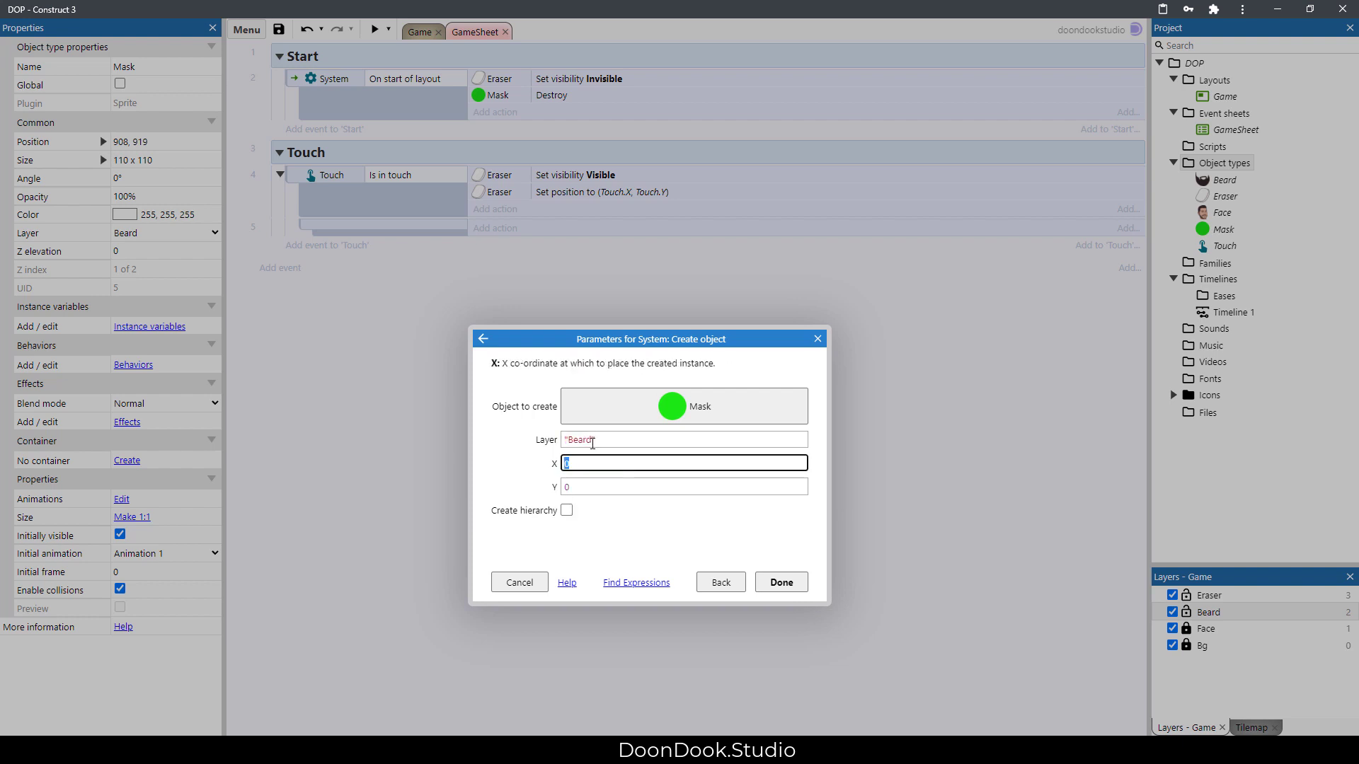
pyautogui.write('Touch.X')
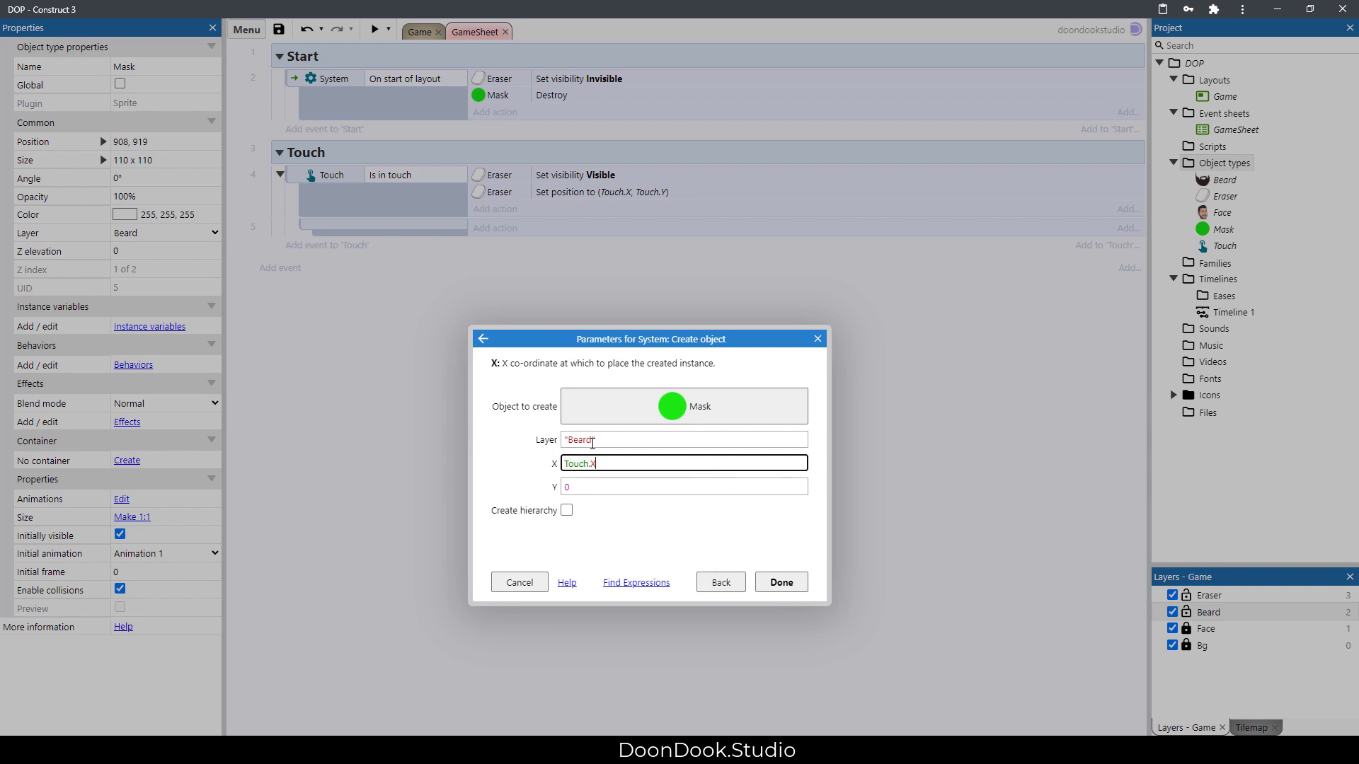
pyautogui.press('Tab')
pyautogui.write('Touch.')
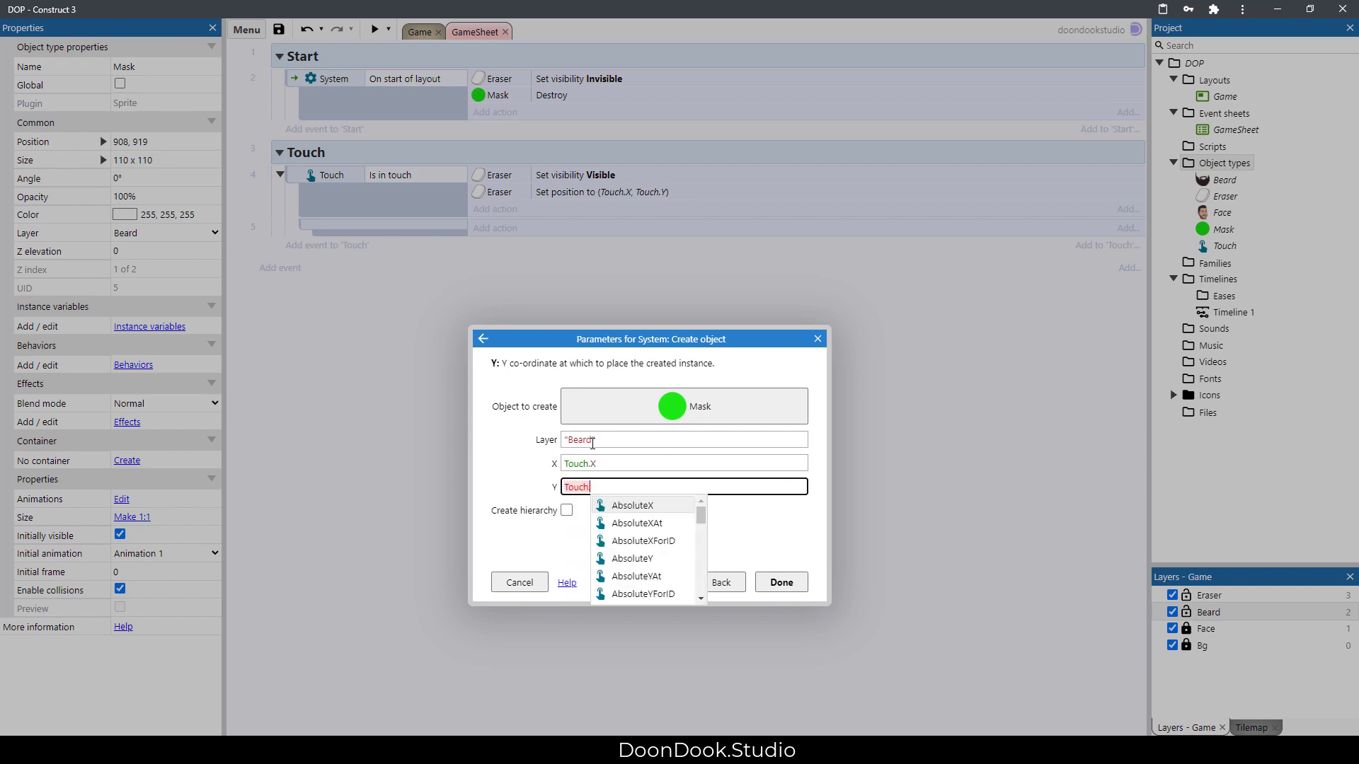
pyautogui.write('Y')
pyautogui.press('Return')
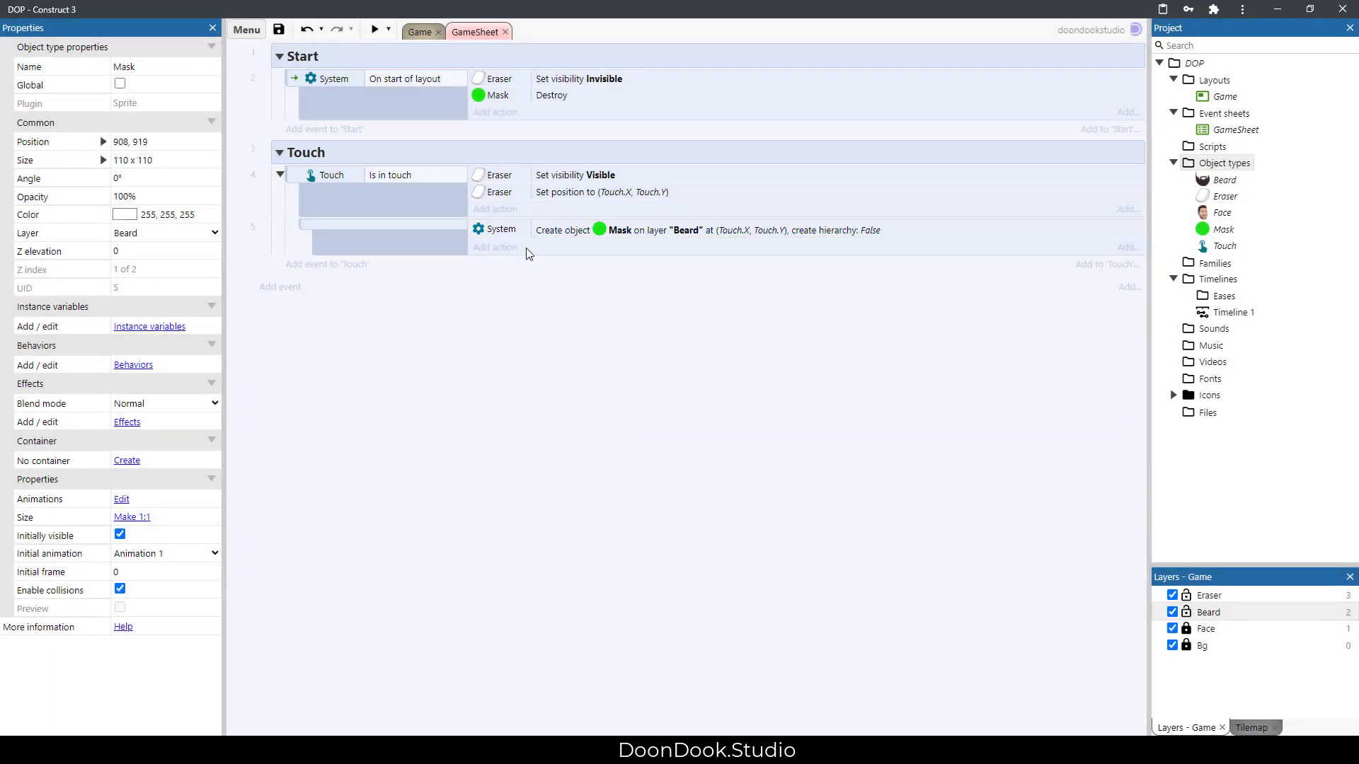
# Add a Mask Set blend mode action using Destination out.
pyautogui.click(508, 248)
pyautogui.doubleClick(782, 278)
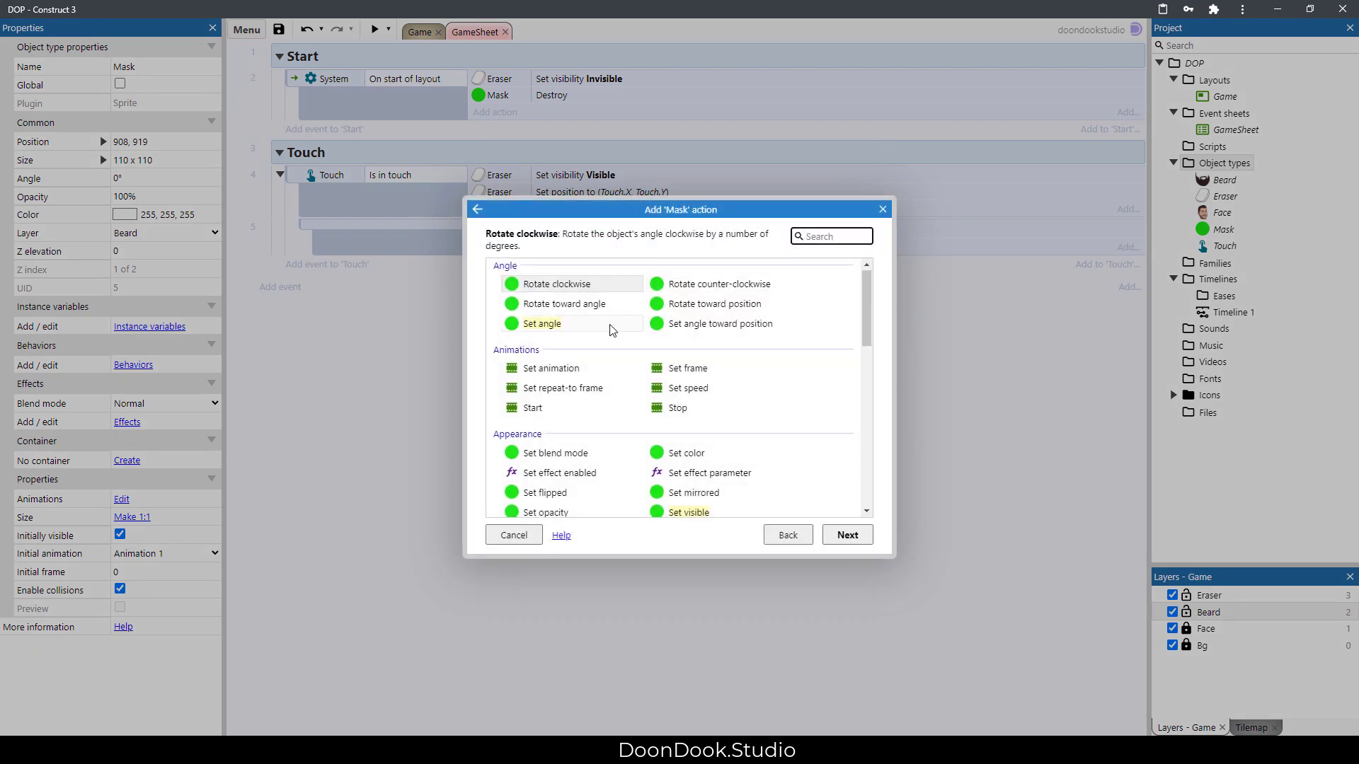
pyautogui.scroll(-1, 615, 350)
pyautogui.click(579, 385)
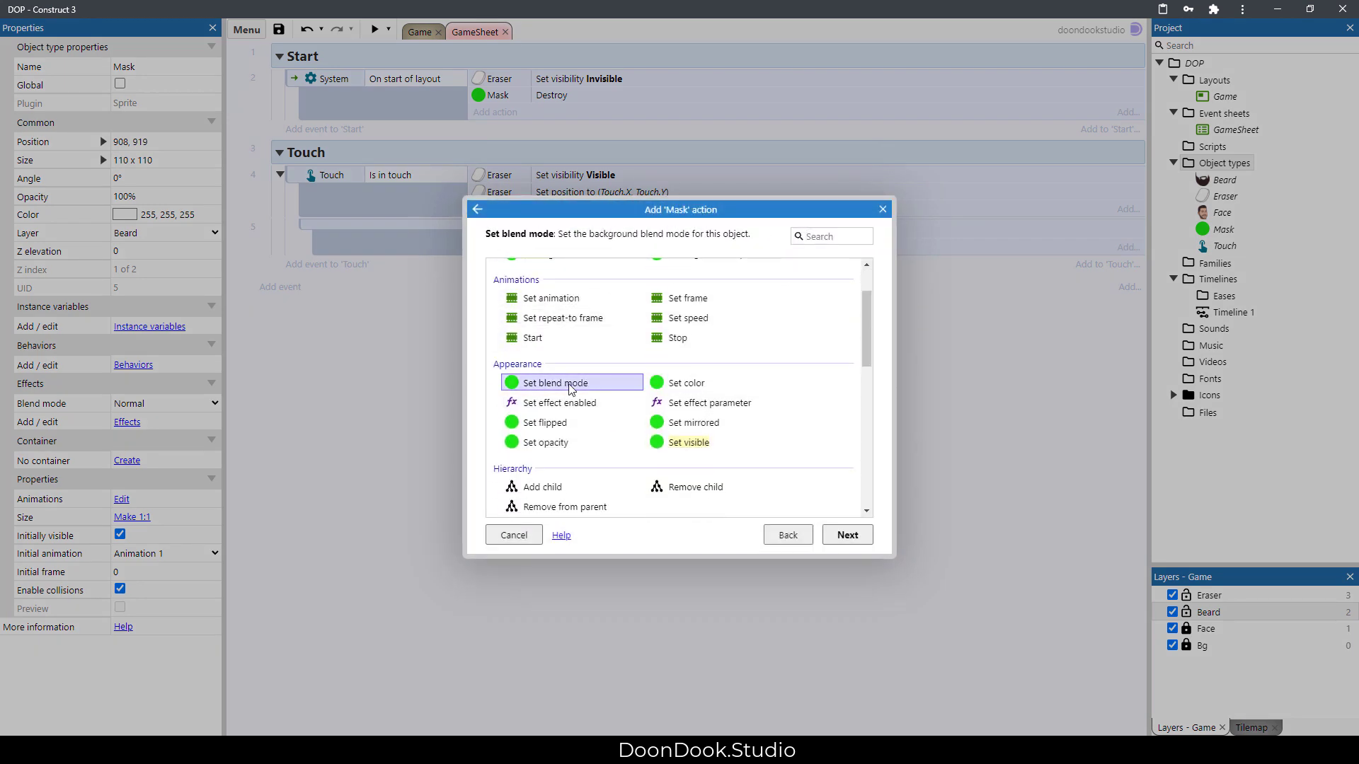
pyautogui.doubleClick(569, 388)
pyautogui.click(597, 396)
pyautogui.click(594, 516)
pyautogui.click(781, 582)
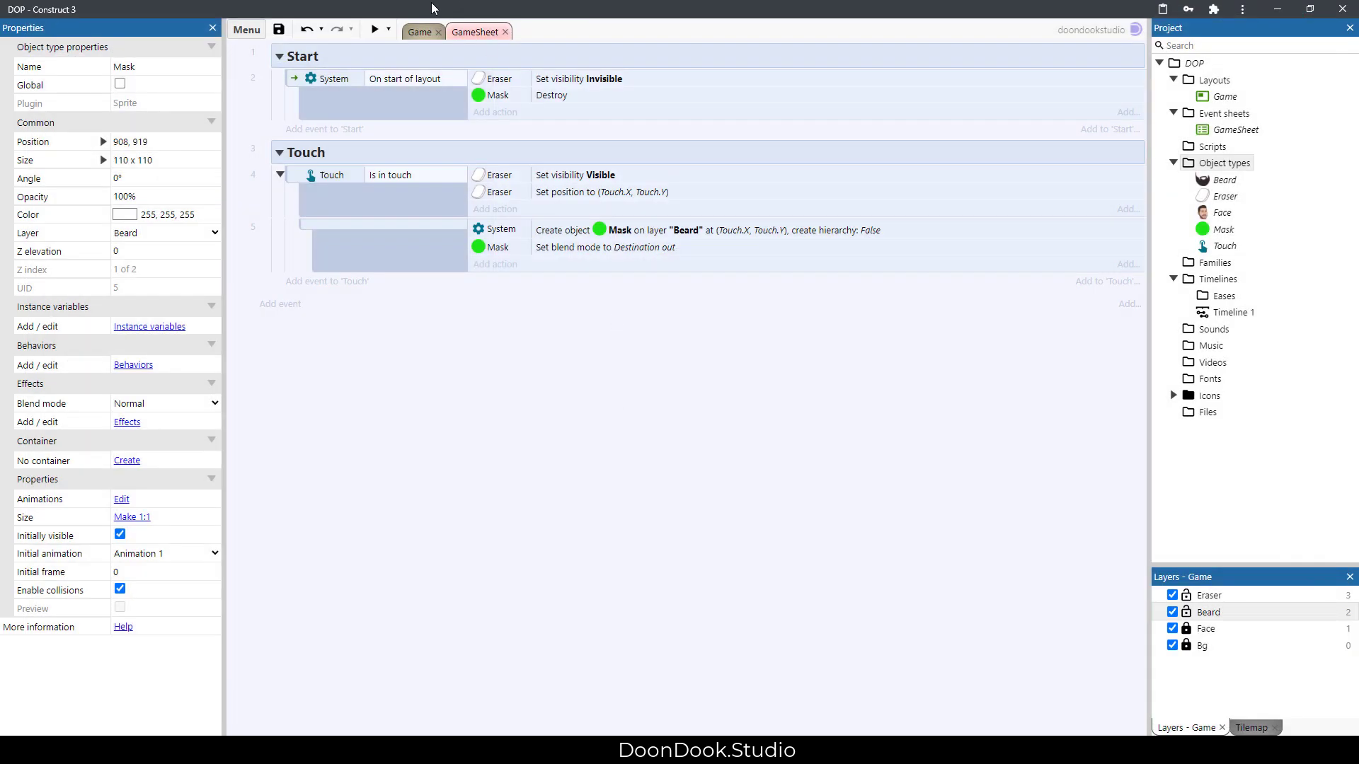
# Return to the Game layout and deselect the Mask circle.
pyautogui.click(417, 31)
pyautogui.click(757, 394)
pyautogui.keyDown('ctrl'); pyautogui.scroll(3, 761, 395); pyautogui.keyUp('ctrl')
pyautogui.keyDown('ctrl'); pyautogui.scroll(-3, 620, 346); pyautogui.keyUp('ctrl')
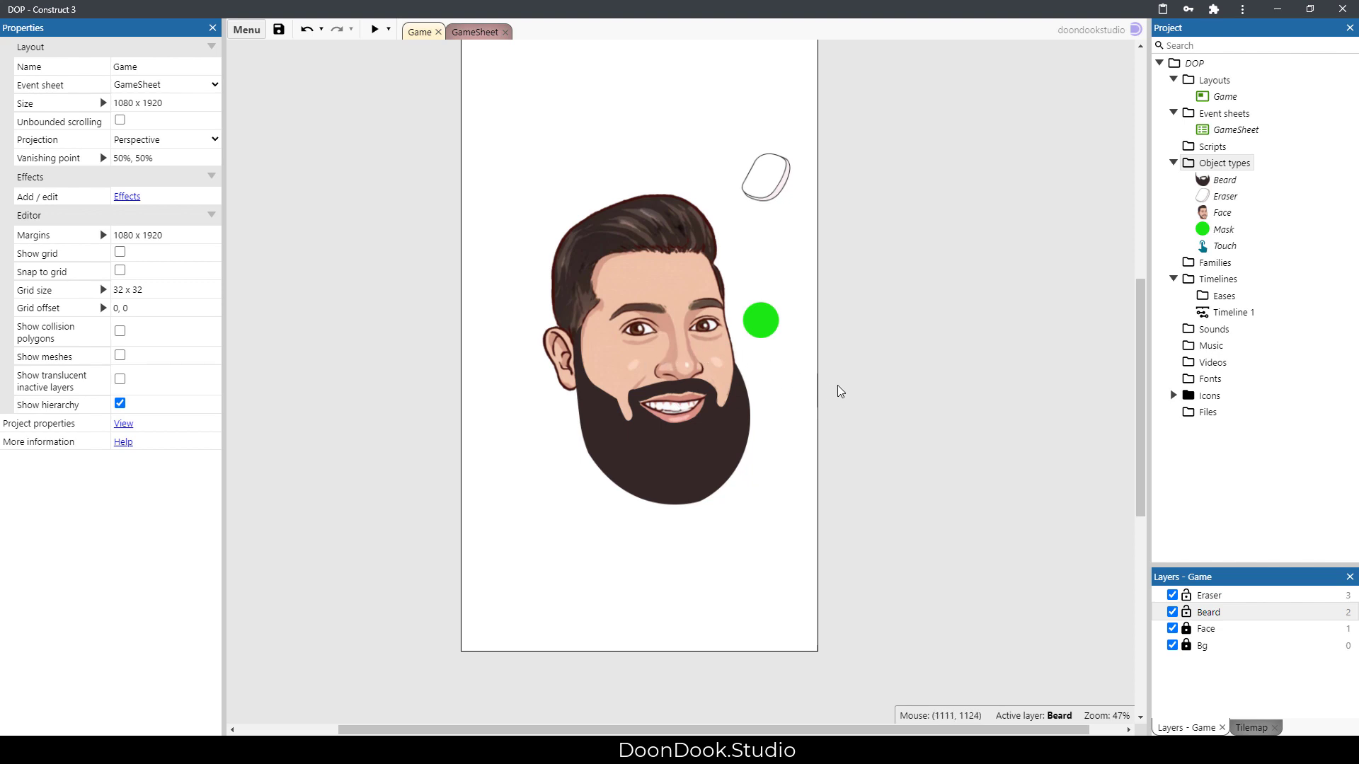
pyautogui.keyDown('ctrl'); pyautogui.scroll(2, 813, 385); pyautogui.keyUp('ctrl')
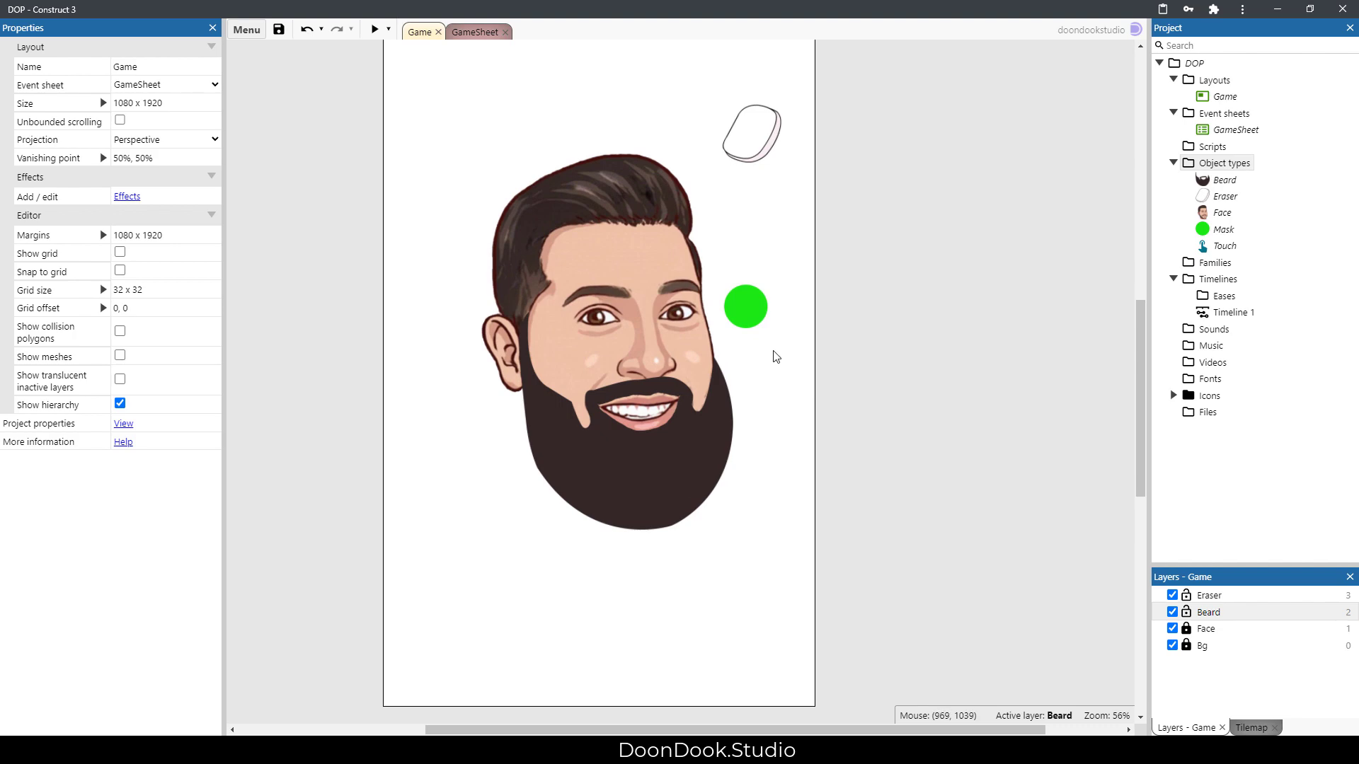
# Insert a new Sprite object beside the face.
pyautogui.doubleClick(811, 355)
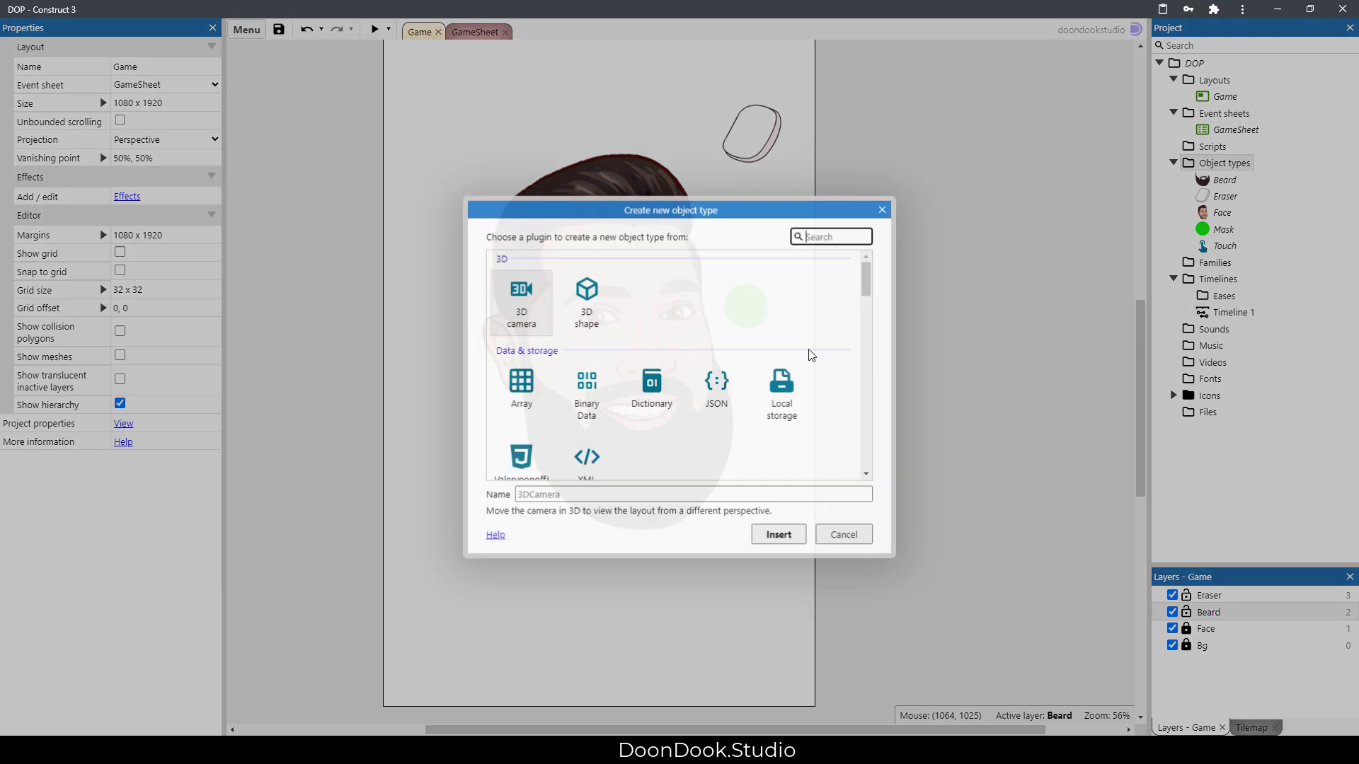
pyautogui.write('sprite')
pyautogui.press('Return')
pyautogui.click(811, 355)
# Resize the sprite image to 50 x 50 and fill it bright blue.
pyautogui.click(646, 67)
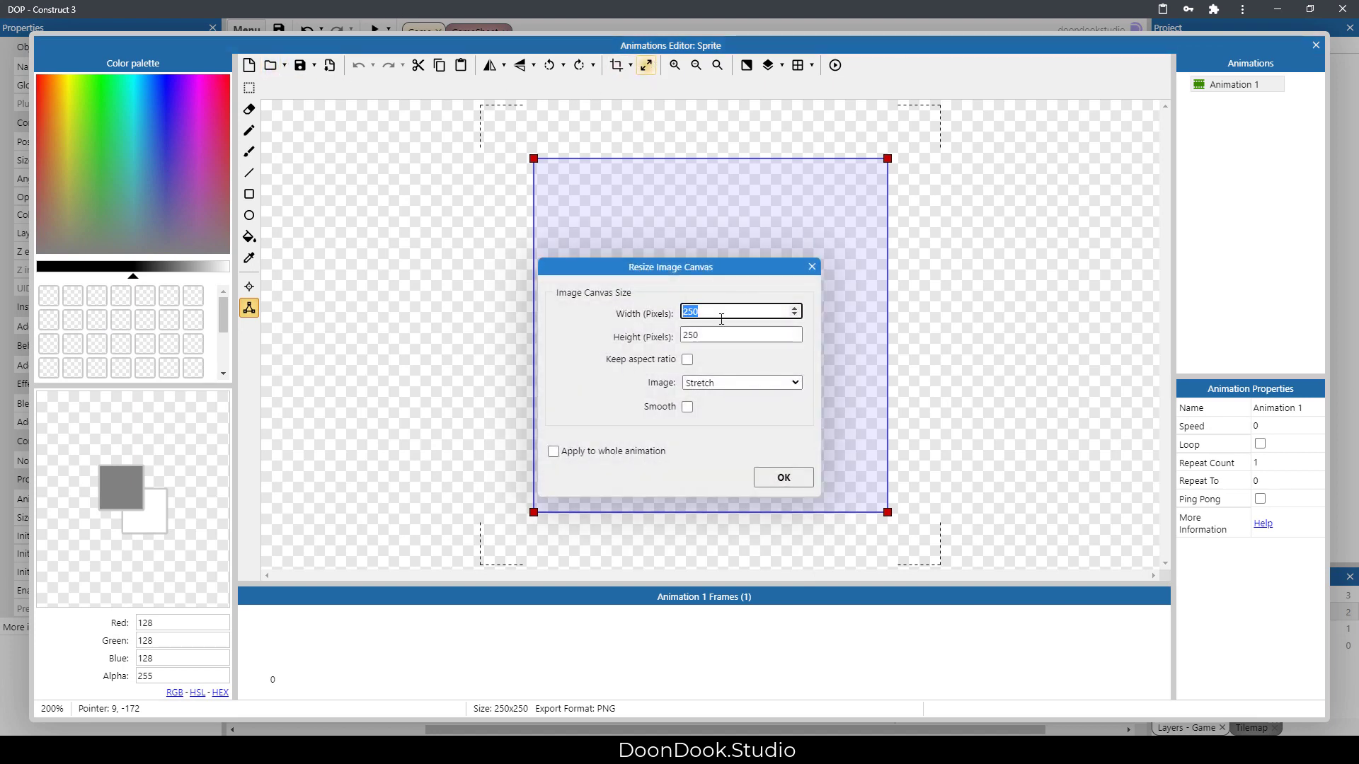
pyautogui.write('50')
pyautogui.press('Tab')
pyautogui.write('50')
pyautogui.press('Return')
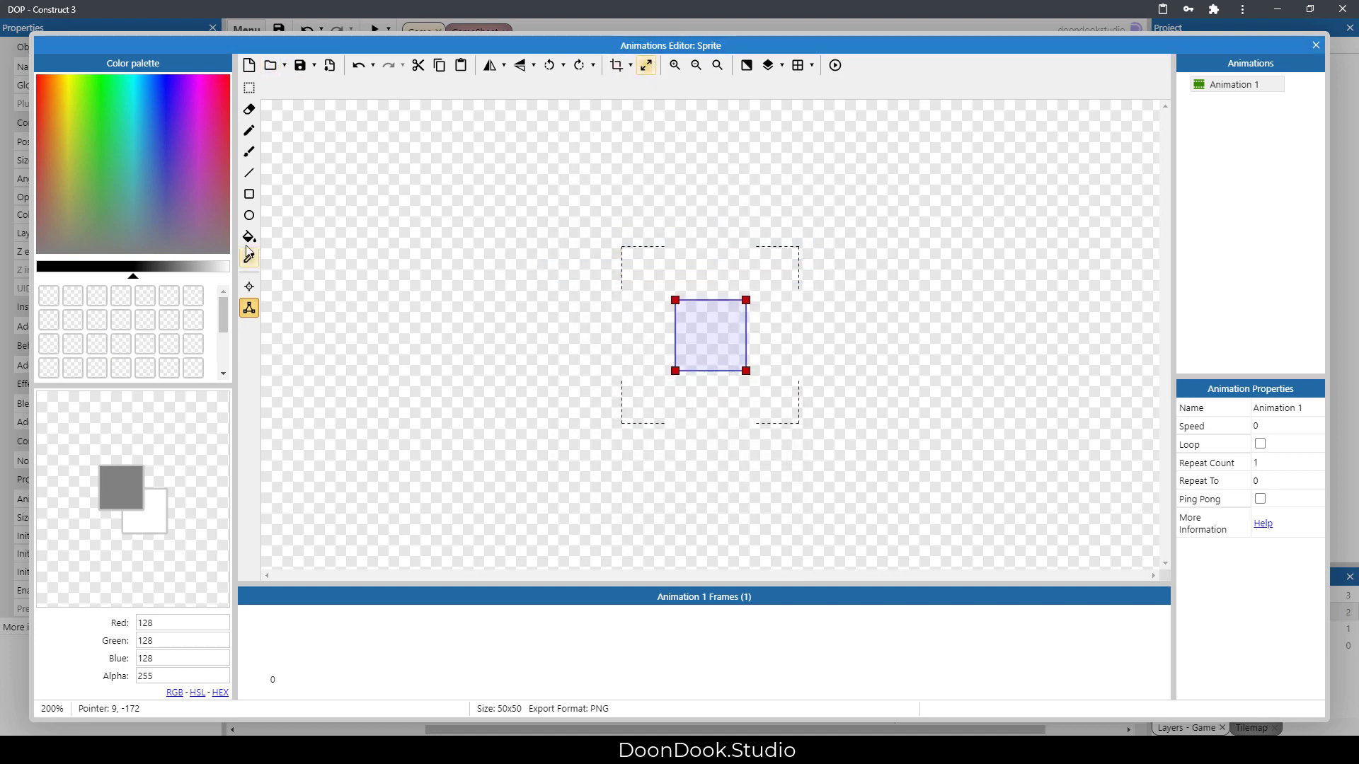
pyautogui.click(249, 237)
pyautogui.click(167, 147)
pyautogui.moveTo(162, 117); pyautogui.dragTo(152, 71)
pyautogui.click(719, 336)
pyautogui.click(1315, 46)
# Place the blue sprite below the green circle and set its size to 30, 30.
pyautogui.moveTo(800, 359); pyautogui.dragTo(746, 376)
pyautogui.click(126, 161)
pyautogui.write('30,30')
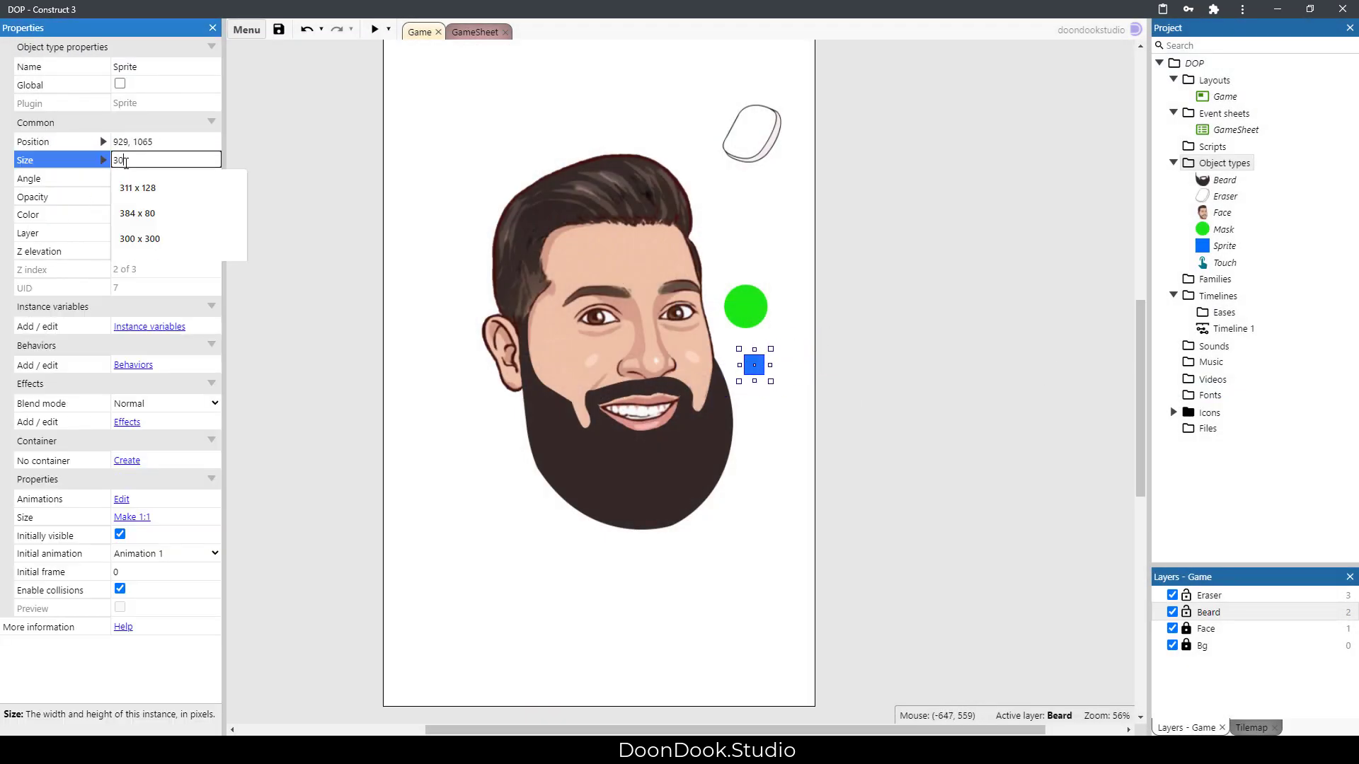
pyautogui.press('Tab')
pyautogui.click(792, 363)
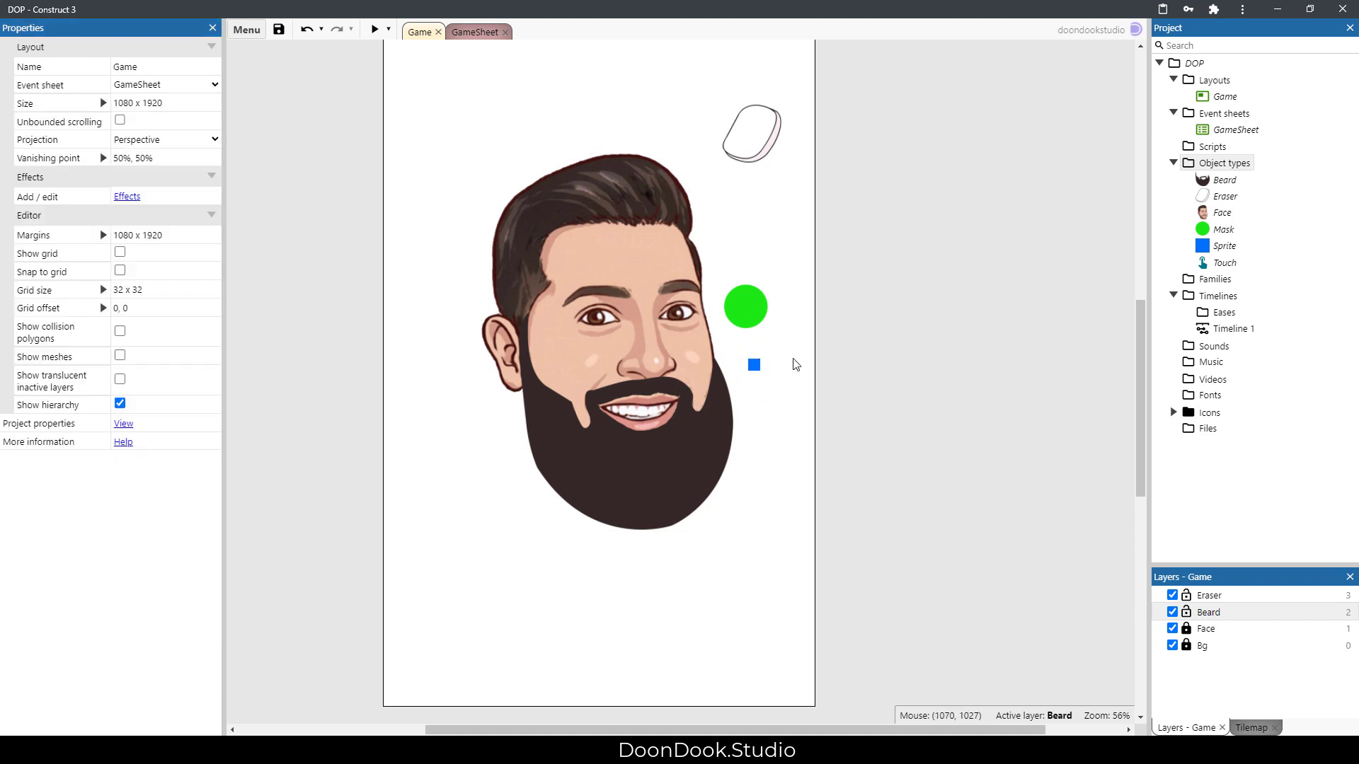
pyautogui.click(754, 364)
# Rename the blue sprite to 'Checker'.
pyautogui.click(179, 68)
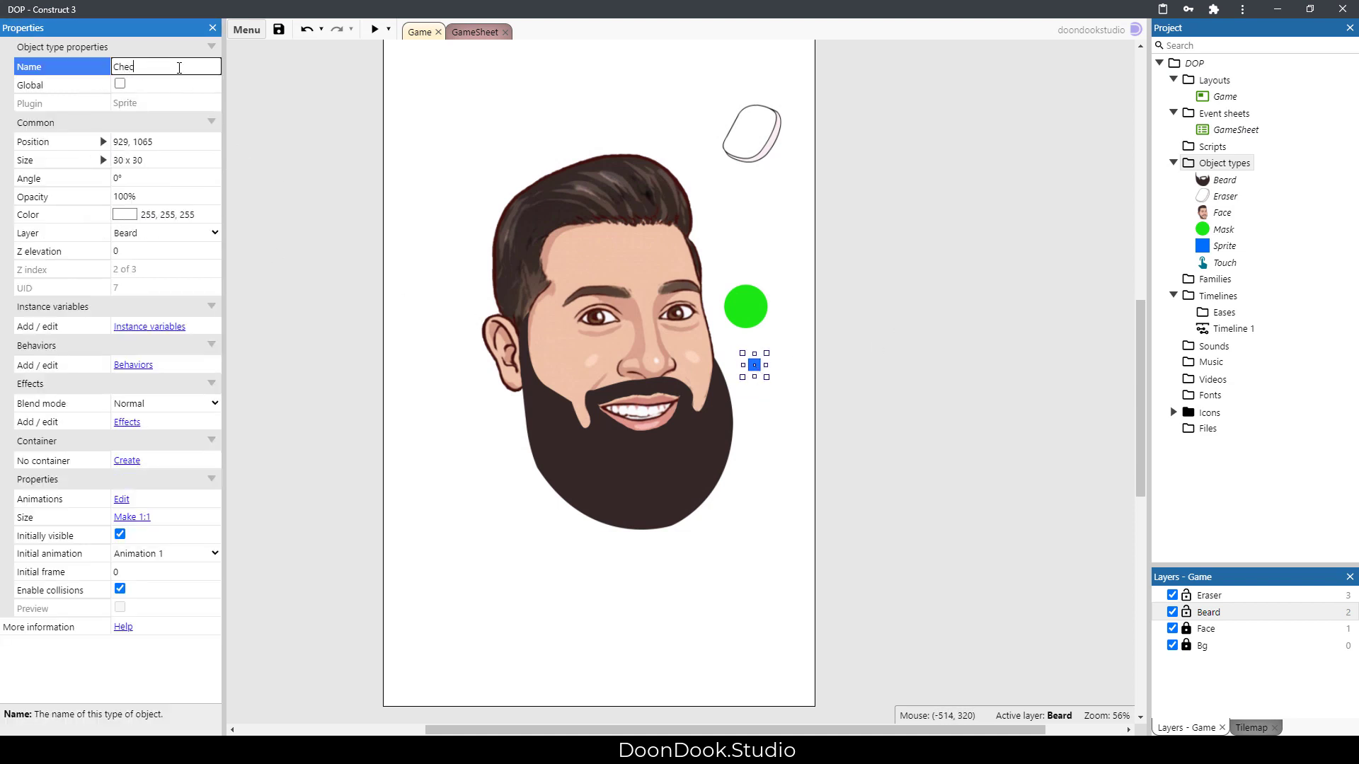
pyautogui.write('Checker')
pyautogui.press('Return')
pyautogui.click(955, 562)
pyautogui.keyDown('ctrl'); pyautogui.scroll(2, 817, 396); pyautogui.keyUp('ctrl')
pyautogui.keyDown('ctrl'); pyautogui.scroll(1, 765, 368); pyautogui.keyUp('ctrl')
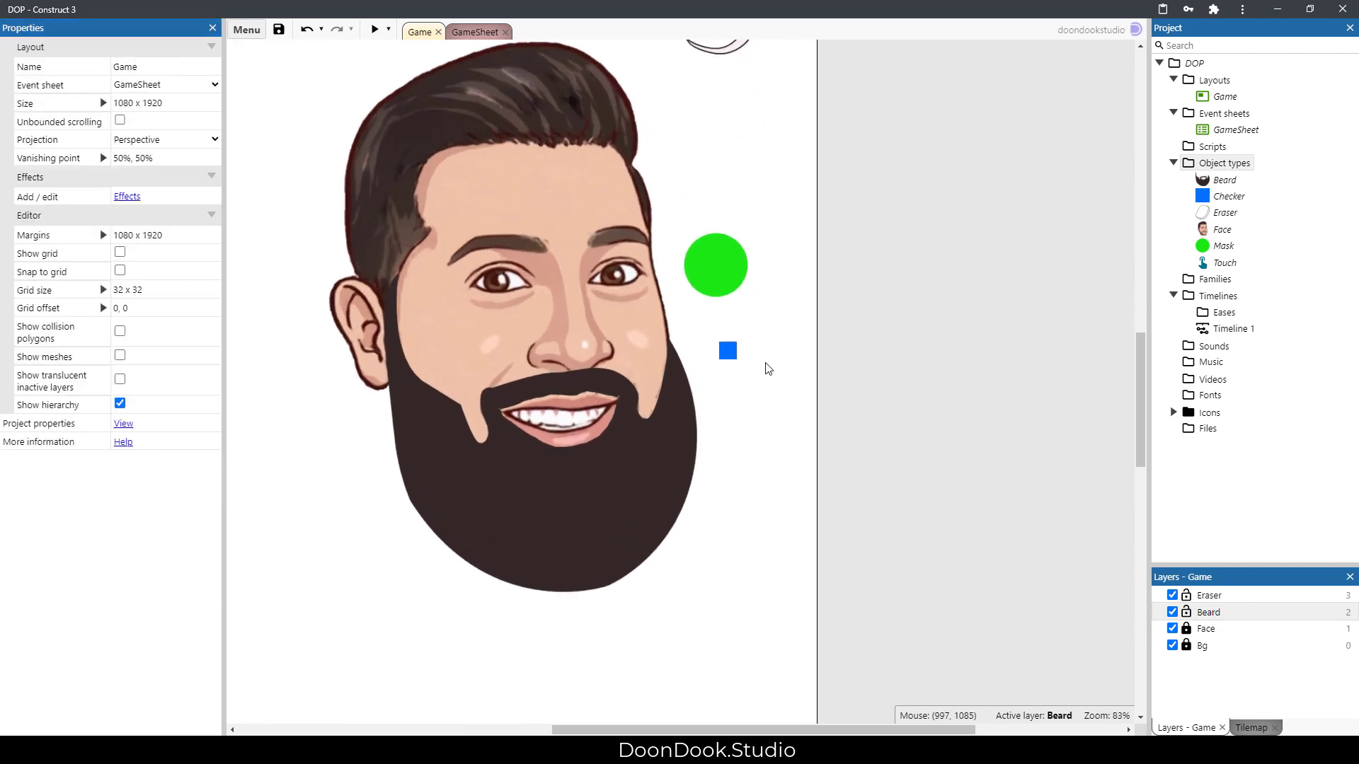
# Move the Checker onto the beard and Ctrl-drag copies across the whole beard.
pyautogui.moveTo(735, 364); pyautogui.dragTo(576, 527)
pyautogui.click(713, 277)
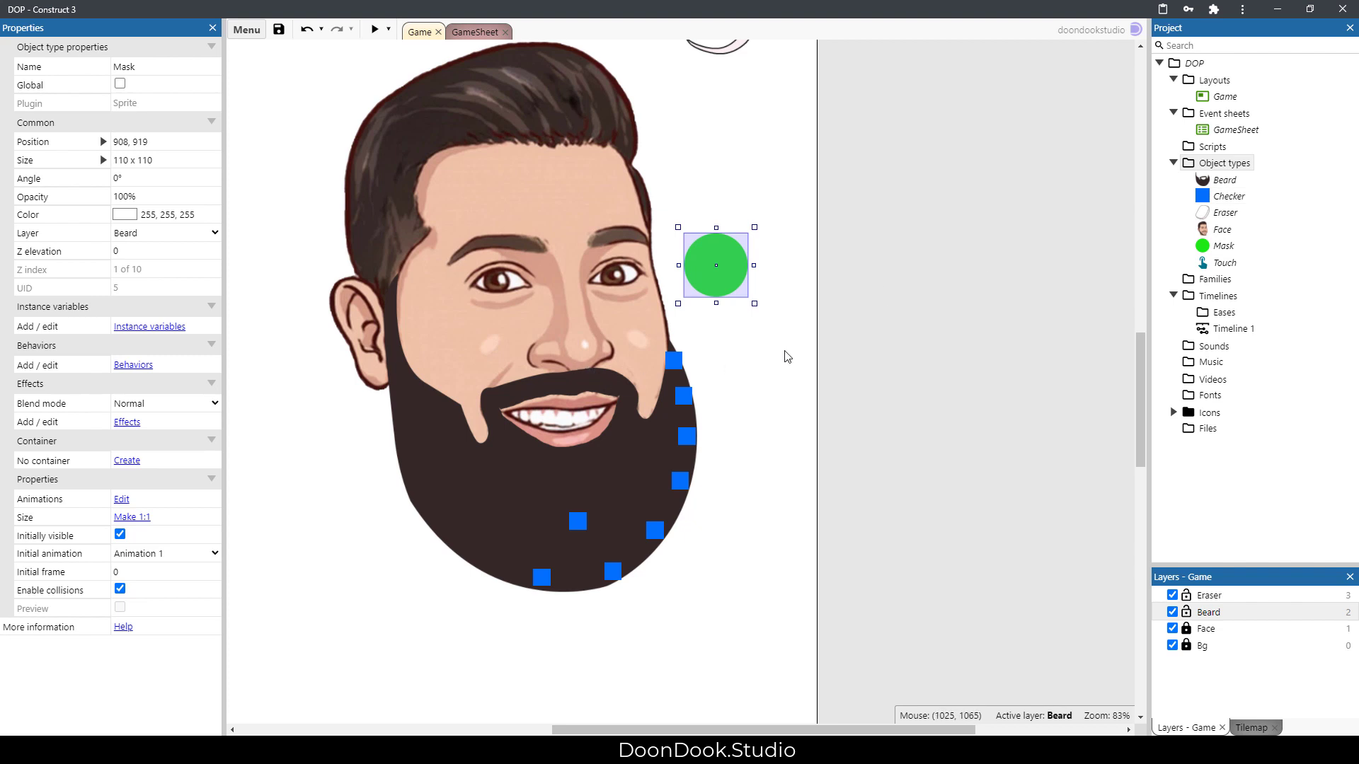
pyautogui.keyDown('ctrl'); pyautogui.moveTo(696, 437); pyautogui.dragTo(627, 475); pyautogui.keyUp('ctrl')
pyautogui.keyDown('ctrl'); pyautogui.moveTo(607, 527); pyautogui.dragTo(430, 465); pyautogui.keyUp('ctrl')
# Under the Mask-creating event, add a sub-event: Checker on collision with Mask destroys Checker.
pyautogui.click(866, 471)
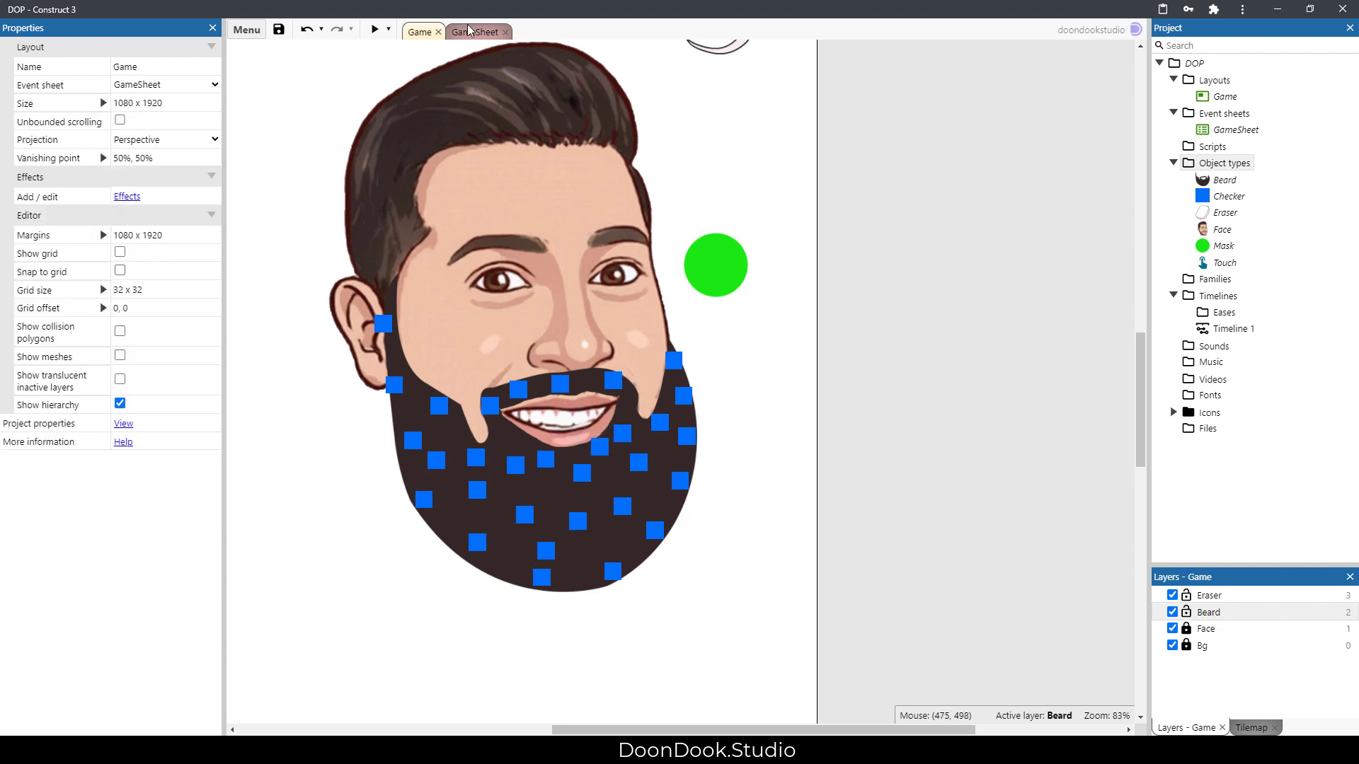
pyautogui.click(474, 32)
pyautogui.click(434, 266)
pyautogui.press('s')
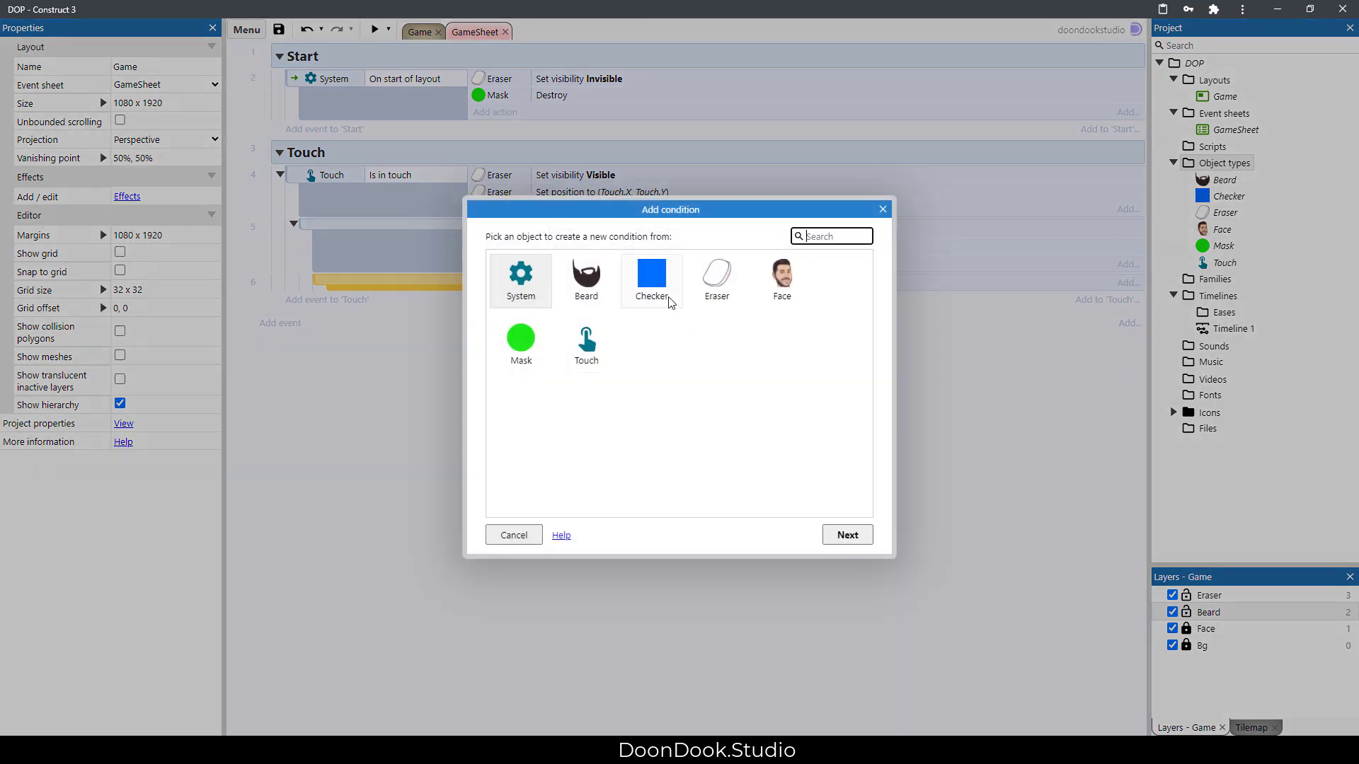
pyautogui.doubleClick(669, 301)
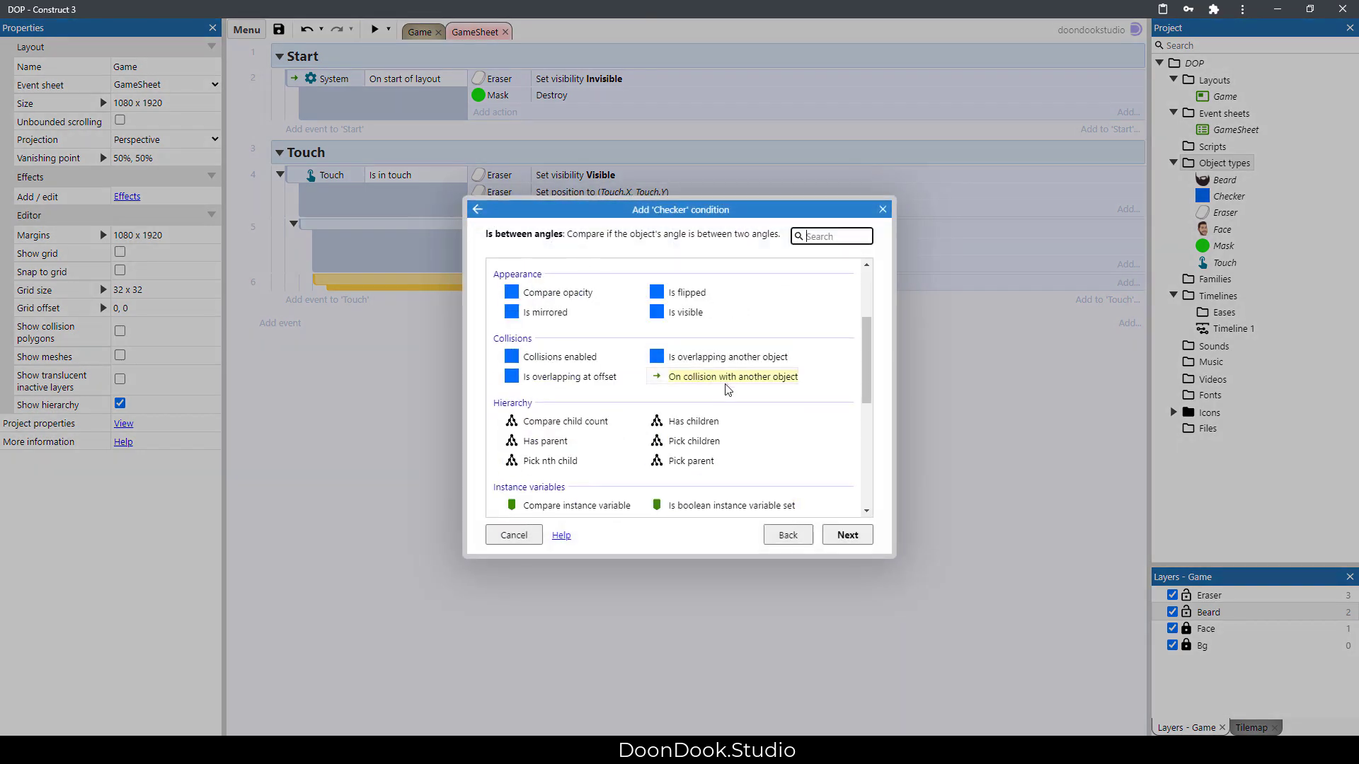
pyautogui.doubleClick(722, 382)
pyautogui.click(703, 397)
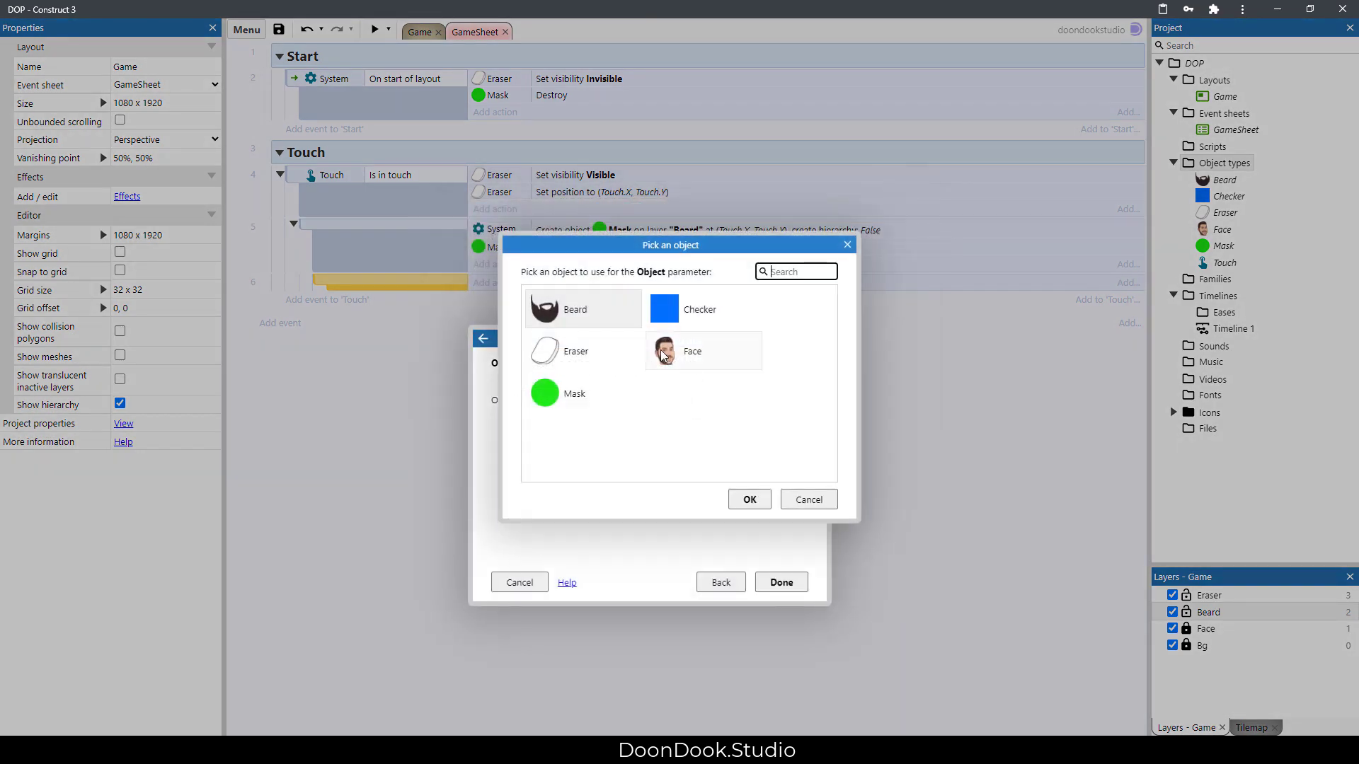
pyautogui.doubleClick(560, 401)
pyautogui.click(776, 495)
pyautogui.press('a')
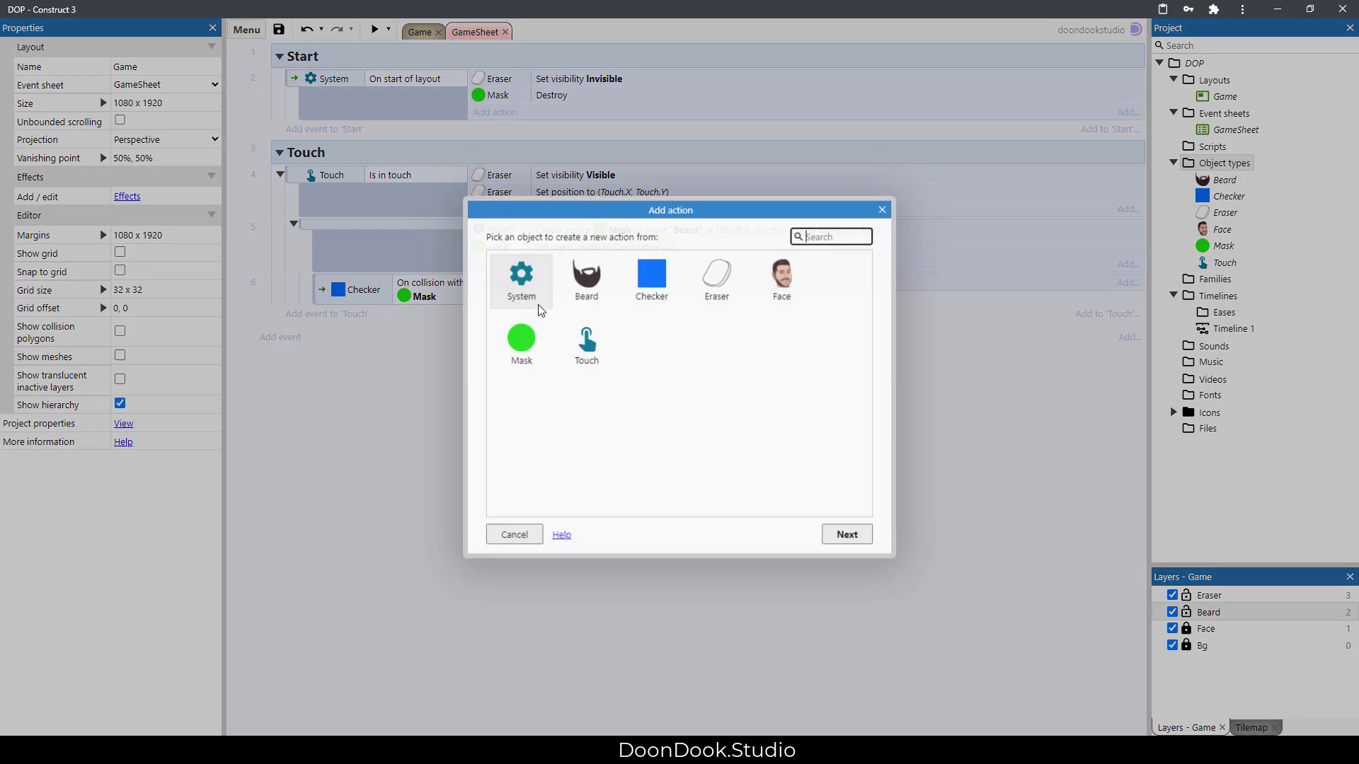
pyautogui.doubleClick(651, 276)
pyautogui.write('des')
pyautogui.doubleClick(559, 329)
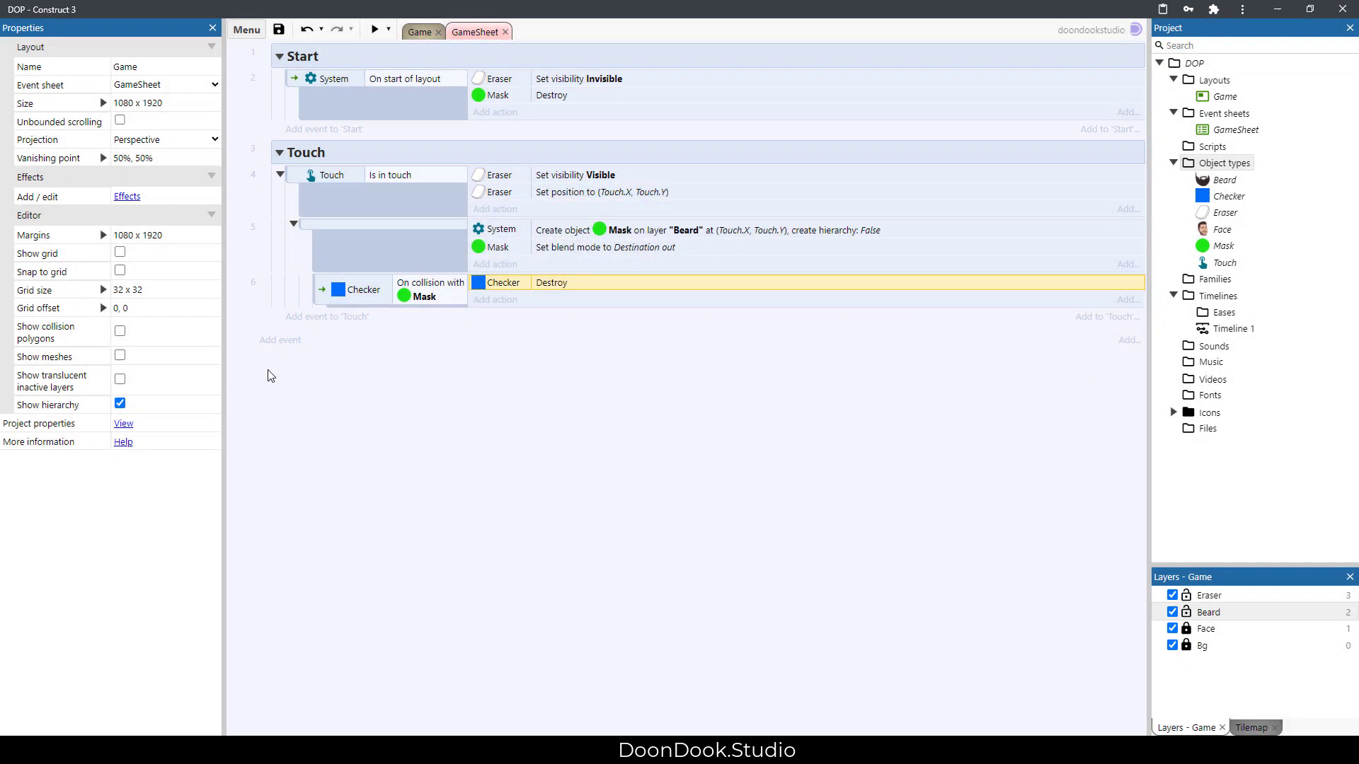
# Add a new function named CheckLevelDone to the GameSheet.
pyautogui.rightClick(307, 373)
pyautogui.click(349, 397)
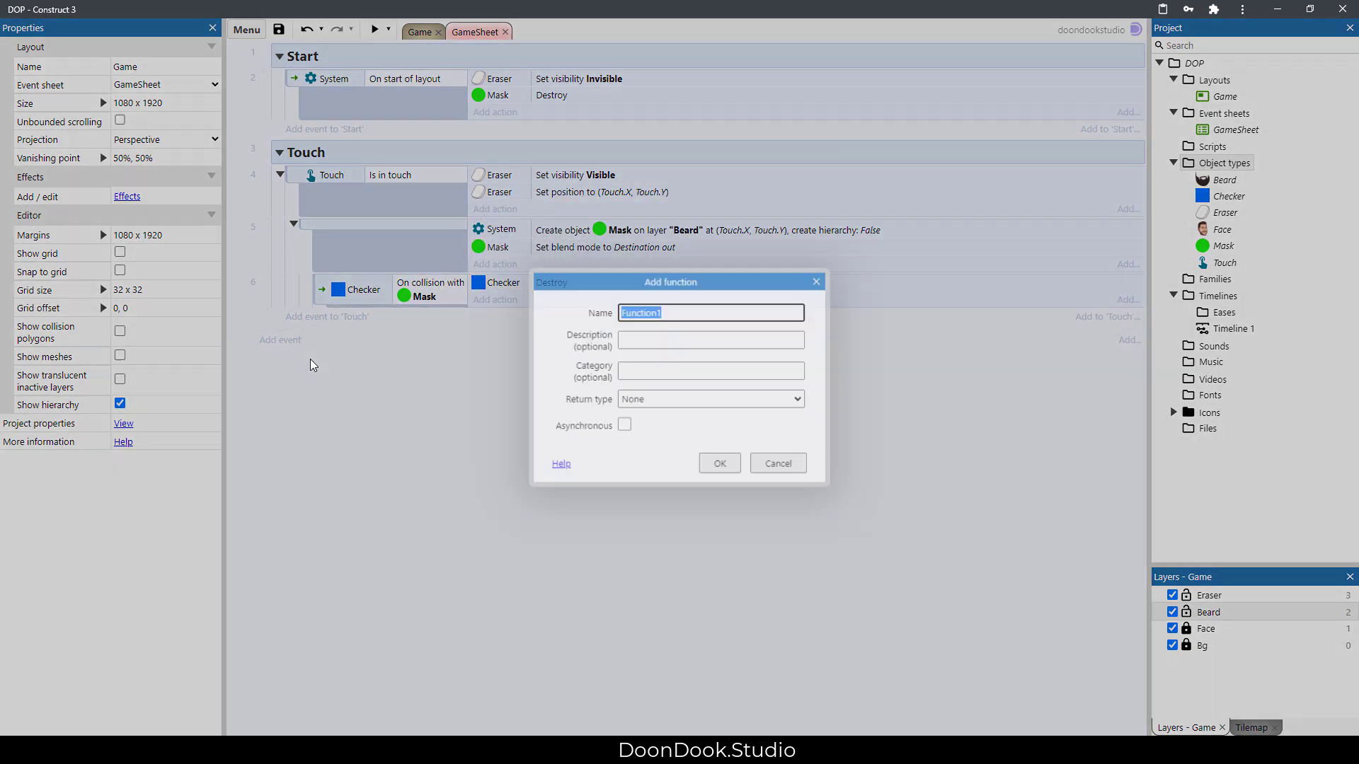
pyautogui.write('CheckL')
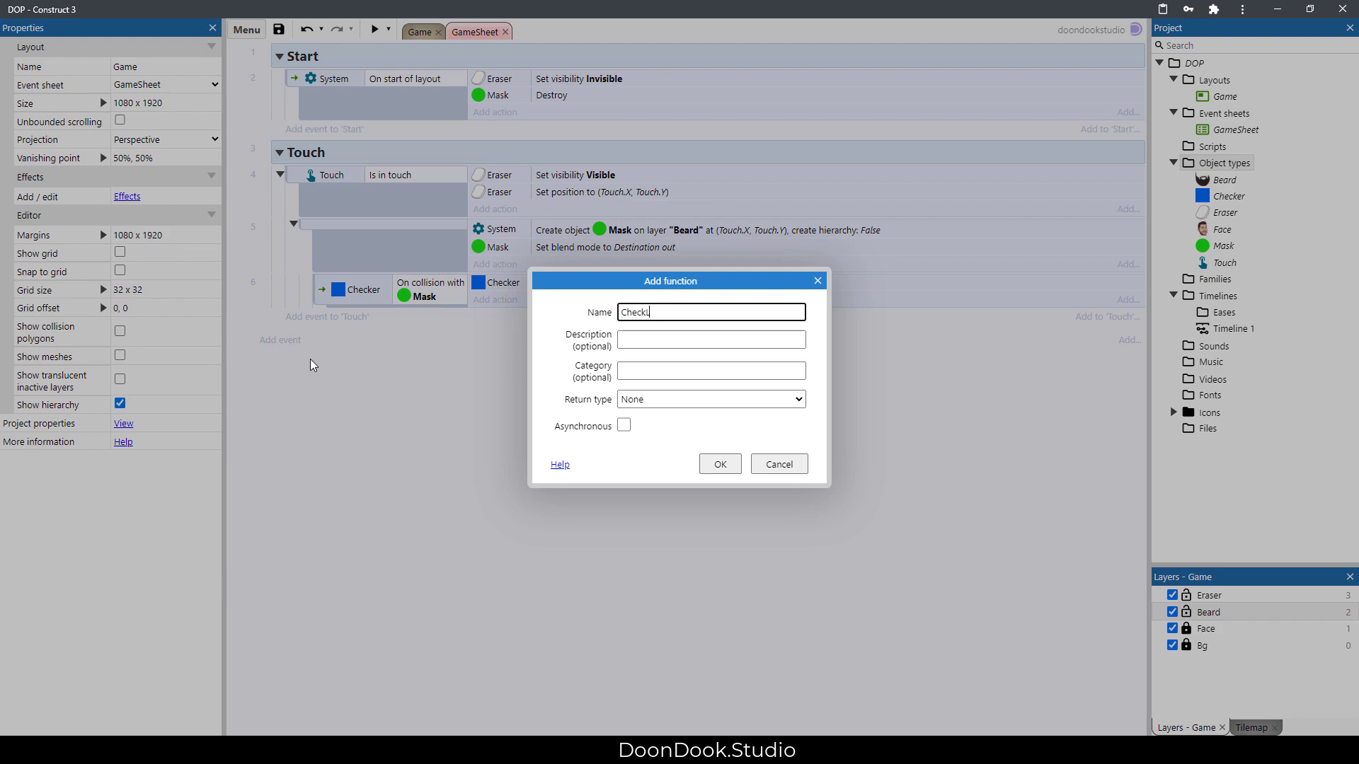
pyautogui.write('evelDone')
pyautogui.press('Return')
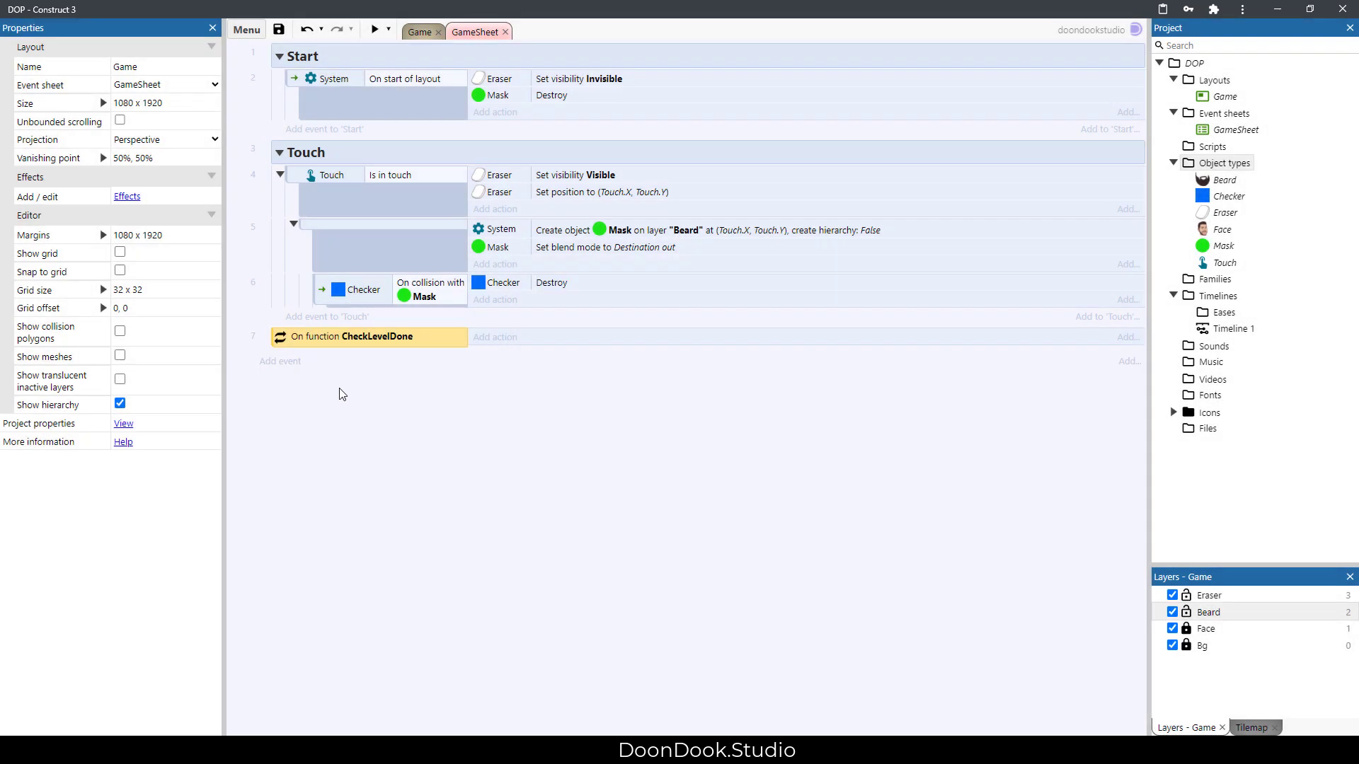
# Give CheckLevelDone a sub-event with the System condition Checker.Count = 0.
pyautogui.press('b')
pyautogui.doubleClick(413, 365)
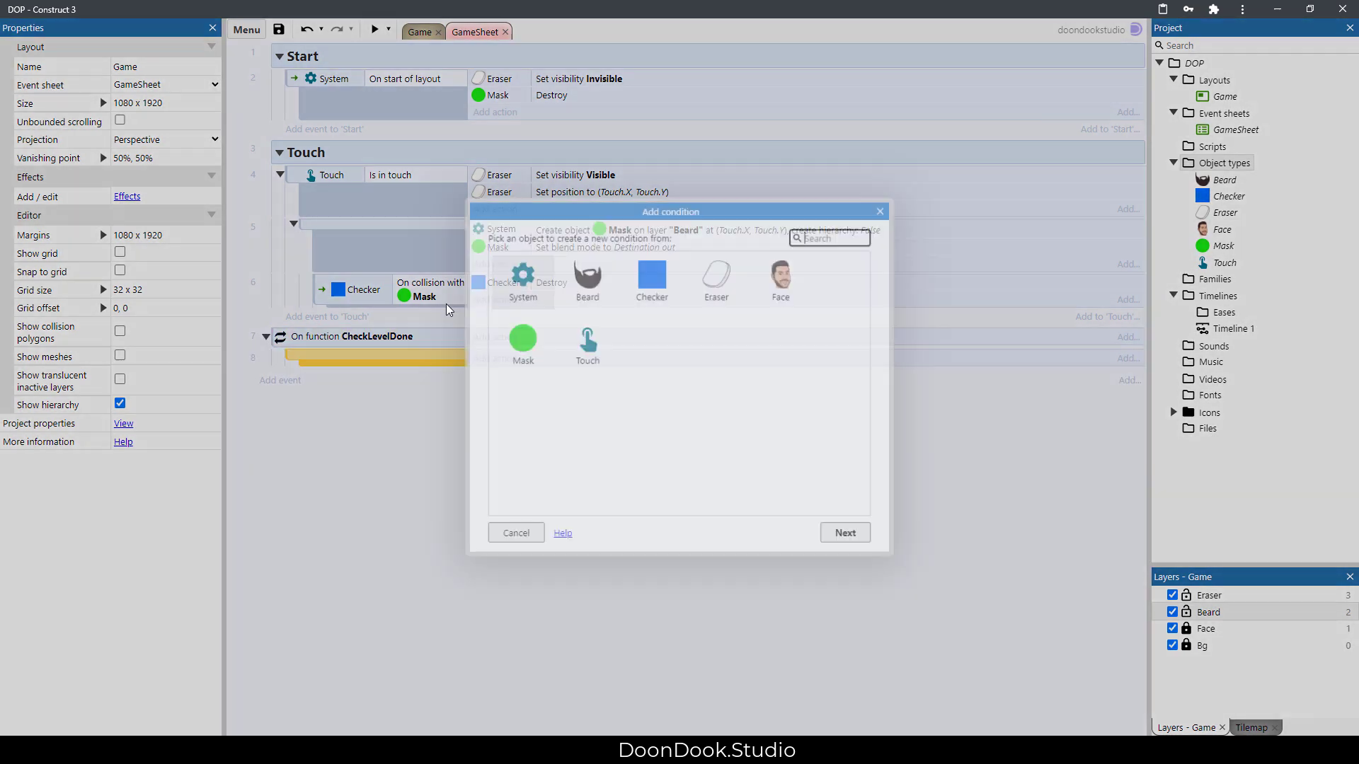
pyautogui.doubleClick(518, 287)
pyautogui.doubleClick(564, 349)
pyautogui.write('Checker.cou')
pyautogui.press('Return')
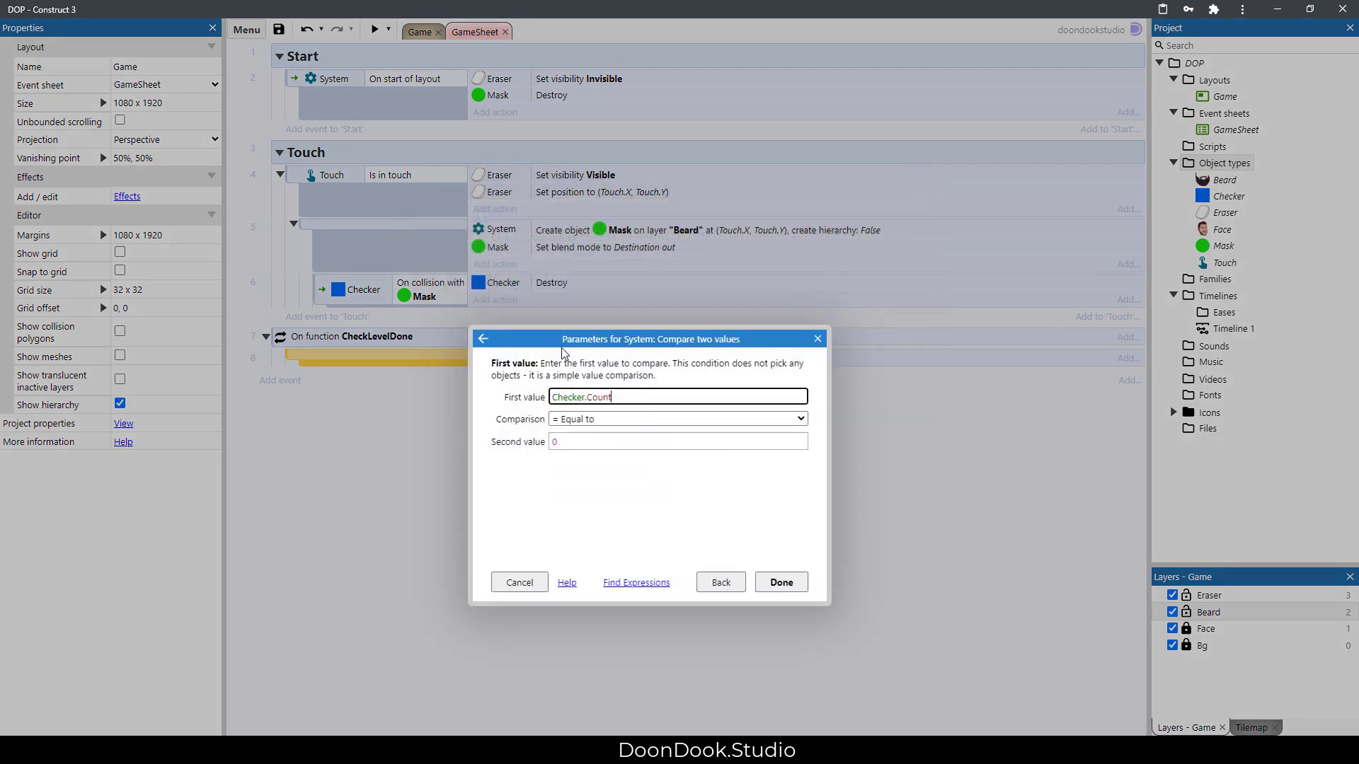
pyautogui.press('Return')
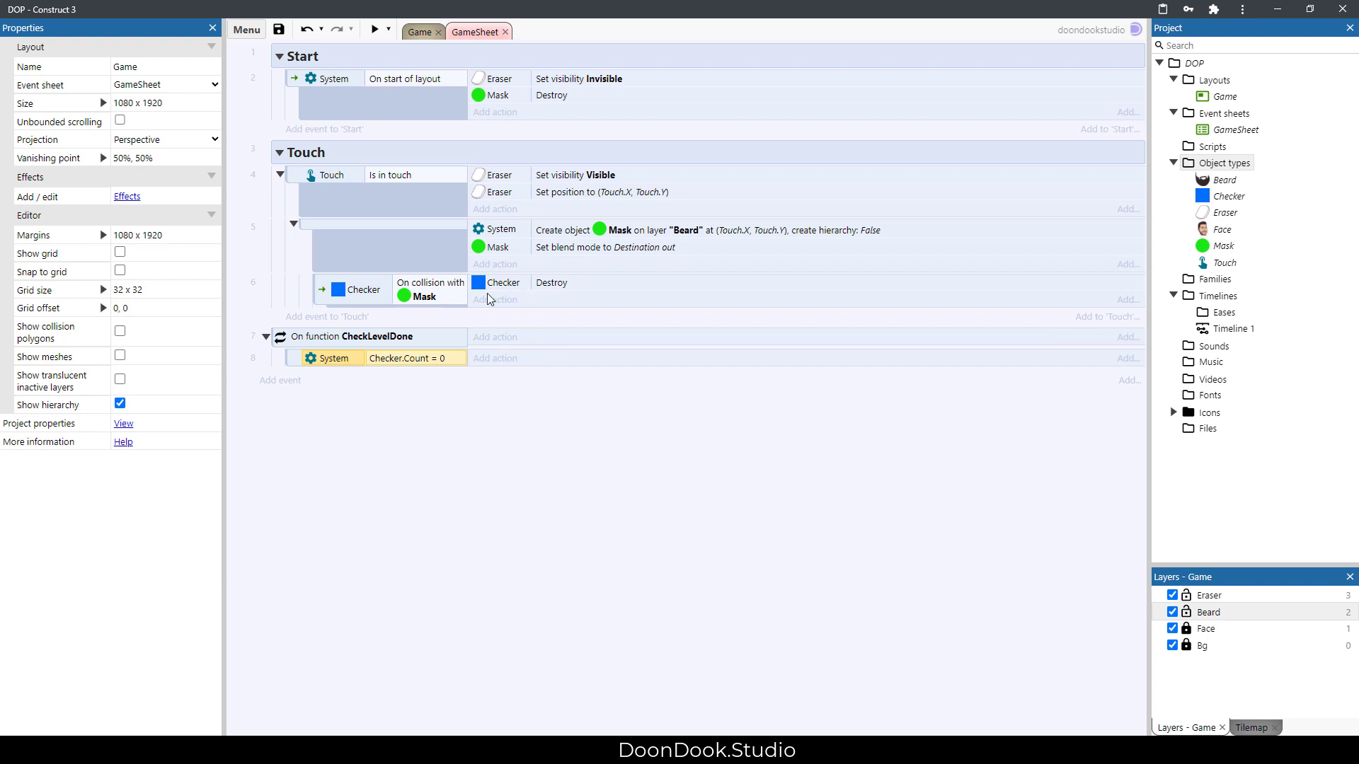
# Make the Checker.Count = 0 sub-event set Face opacity to 50.
pyautogui.click(510, 359)
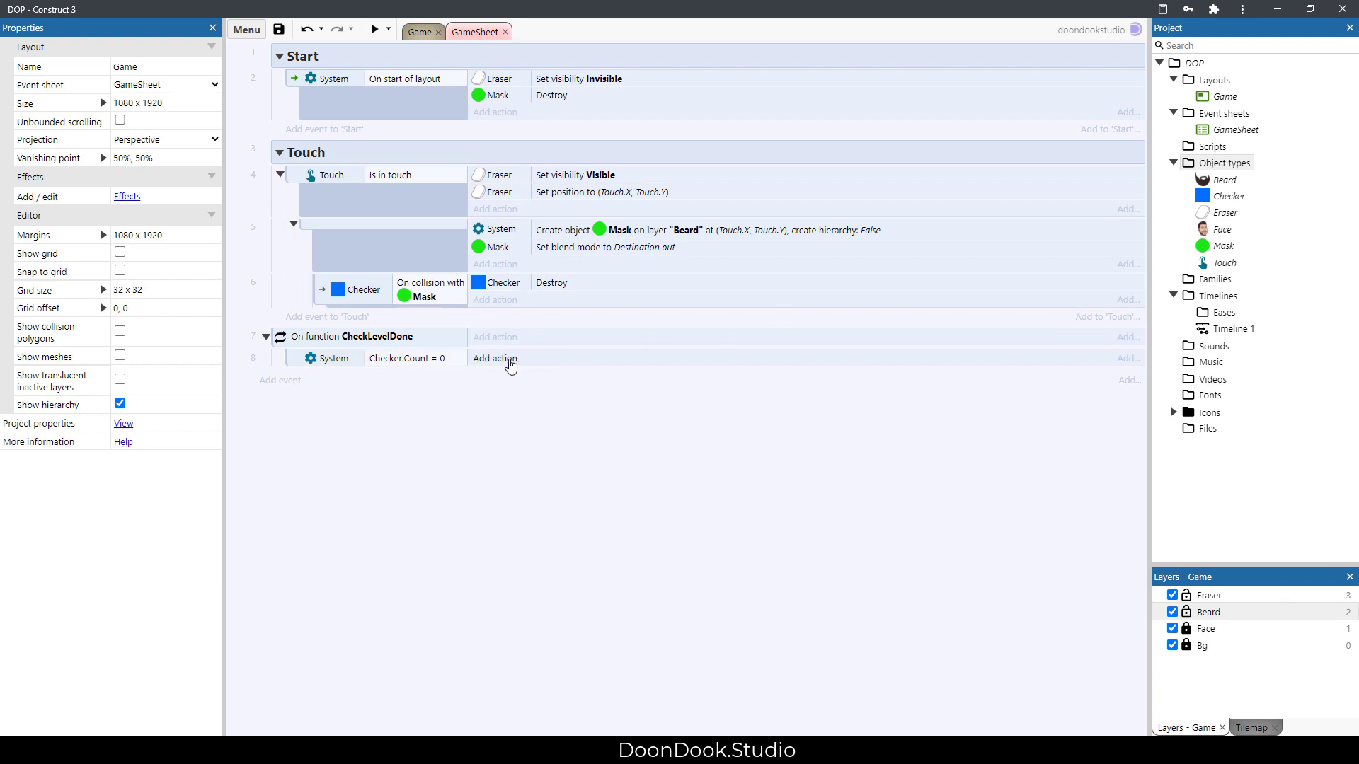
pyautogui.click(509, 360)
pyautogui.doubleClick(521, 347)
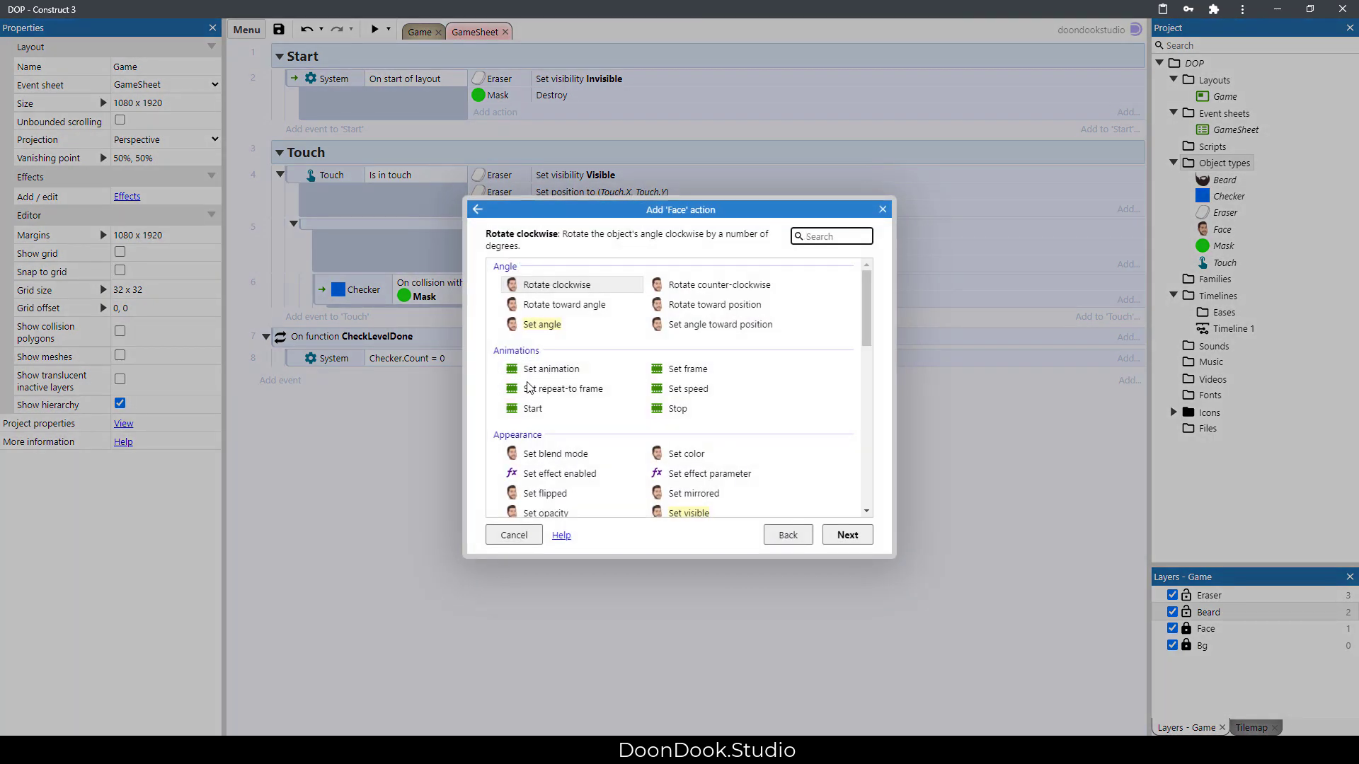
pyautogui.write('op')
pyautogui.doubleClick(559, 357)
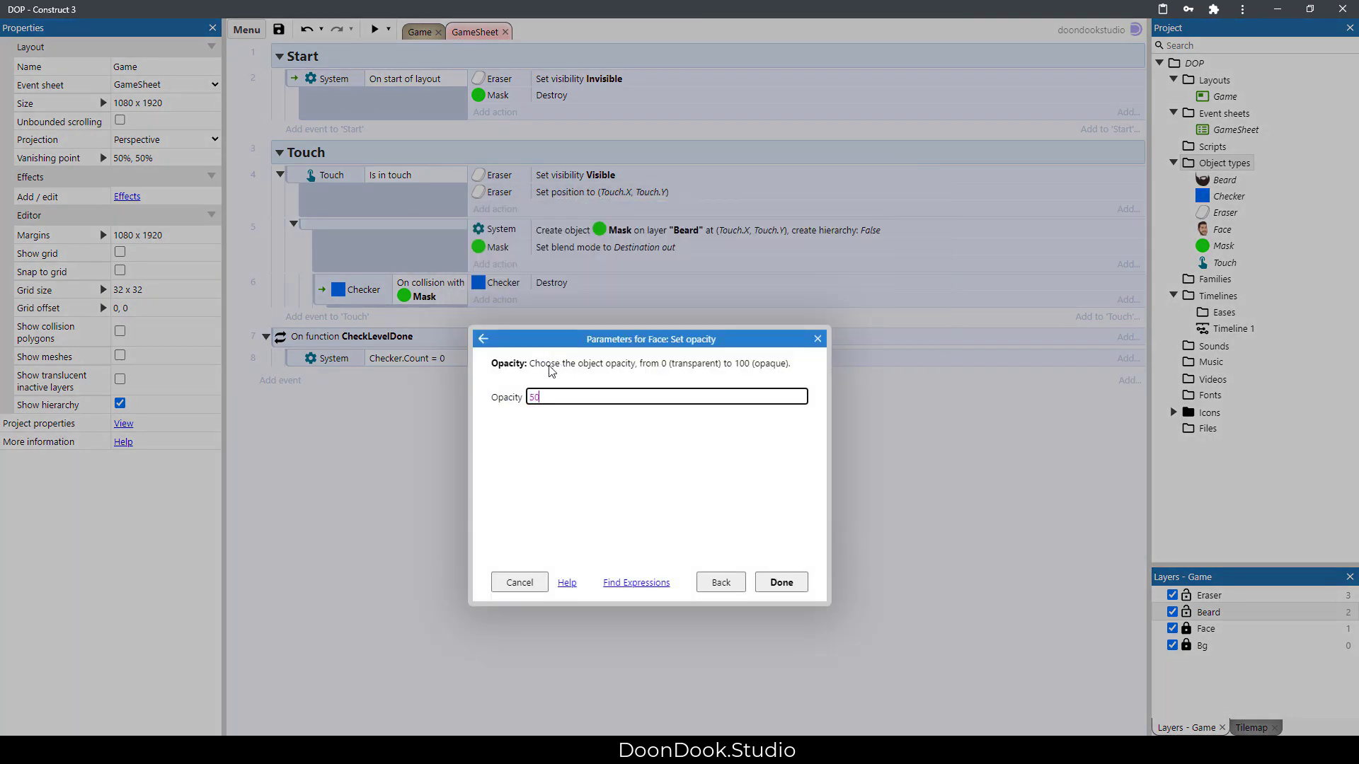
pyautogui.press('Return')
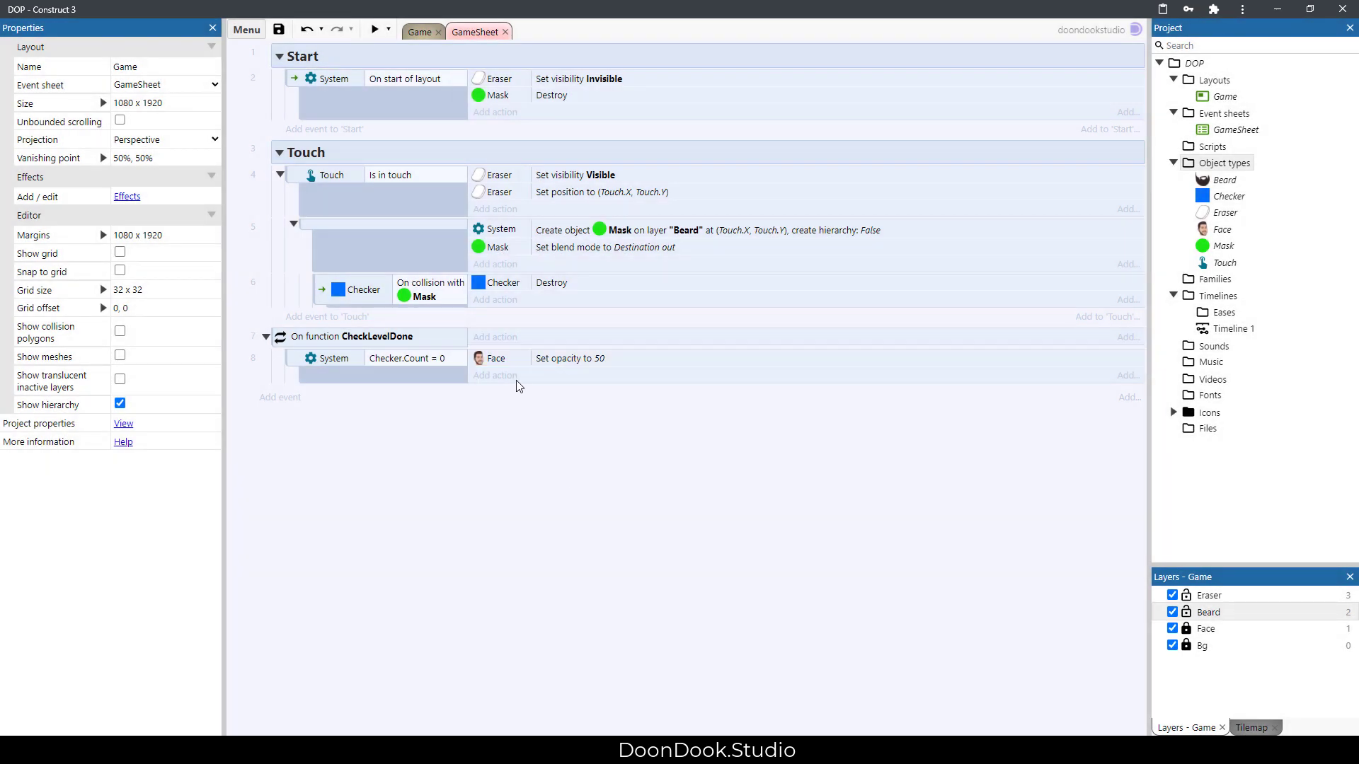
# Have the Checker–Mask collision event wait 0.1 seconds, then call CheckLevelDone.
pyautogui.click(376, 339)
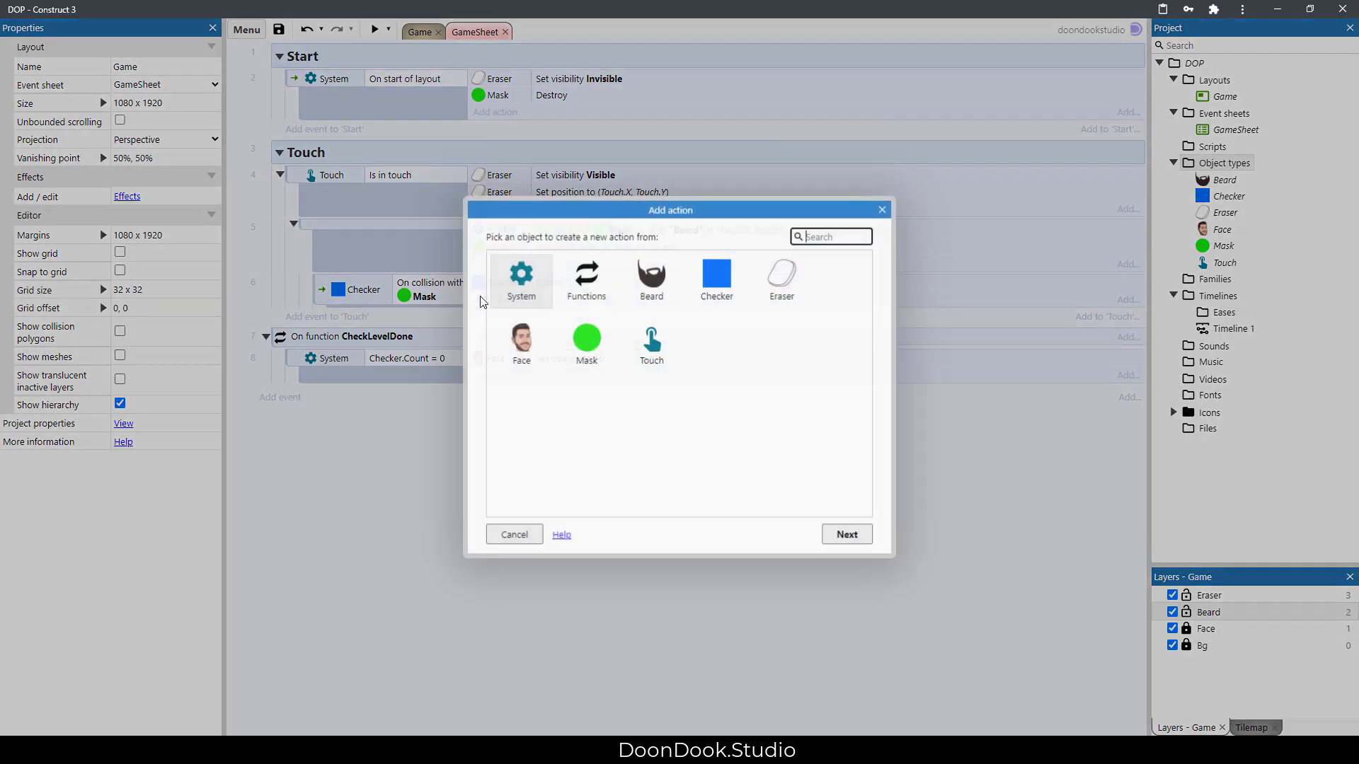
pyautogui.click(494, 300)
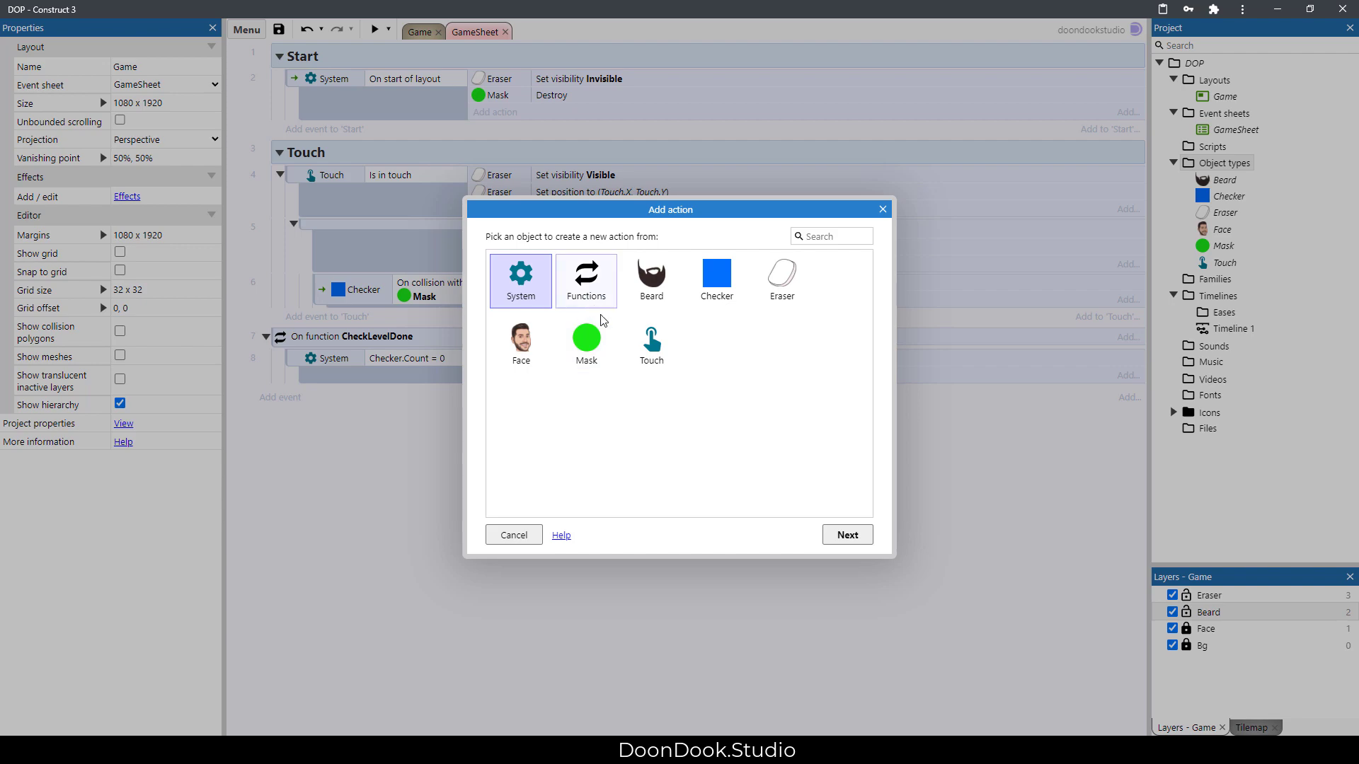
pyautogui.doubleClick(515, 282)
pyautogui.scroll(-5, 699, 423)
pyautogui.scroll(-3, 698, 422)
pyautogui.doubleClick(679, 480)
pyautogui.write('0.1')
pyautogui.press('Return')
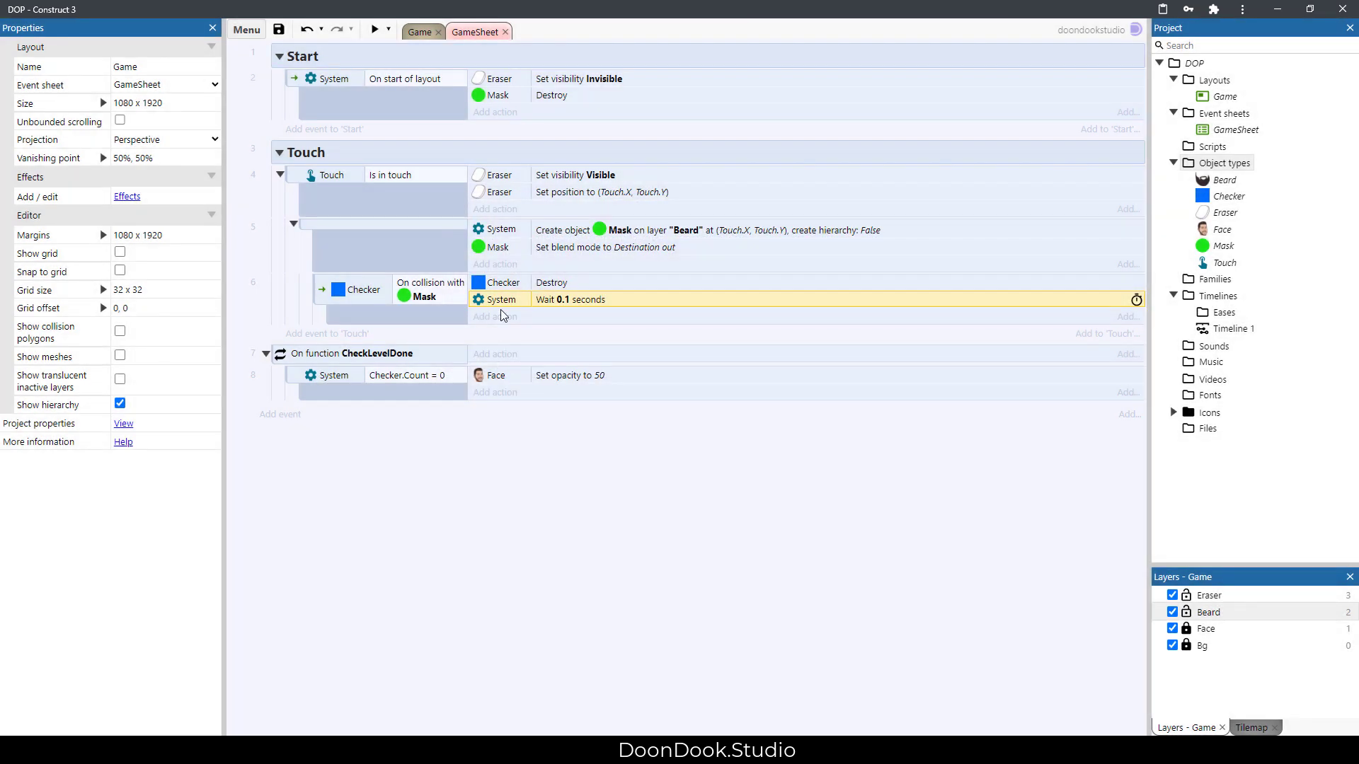
pyautogui.click(494, 317)
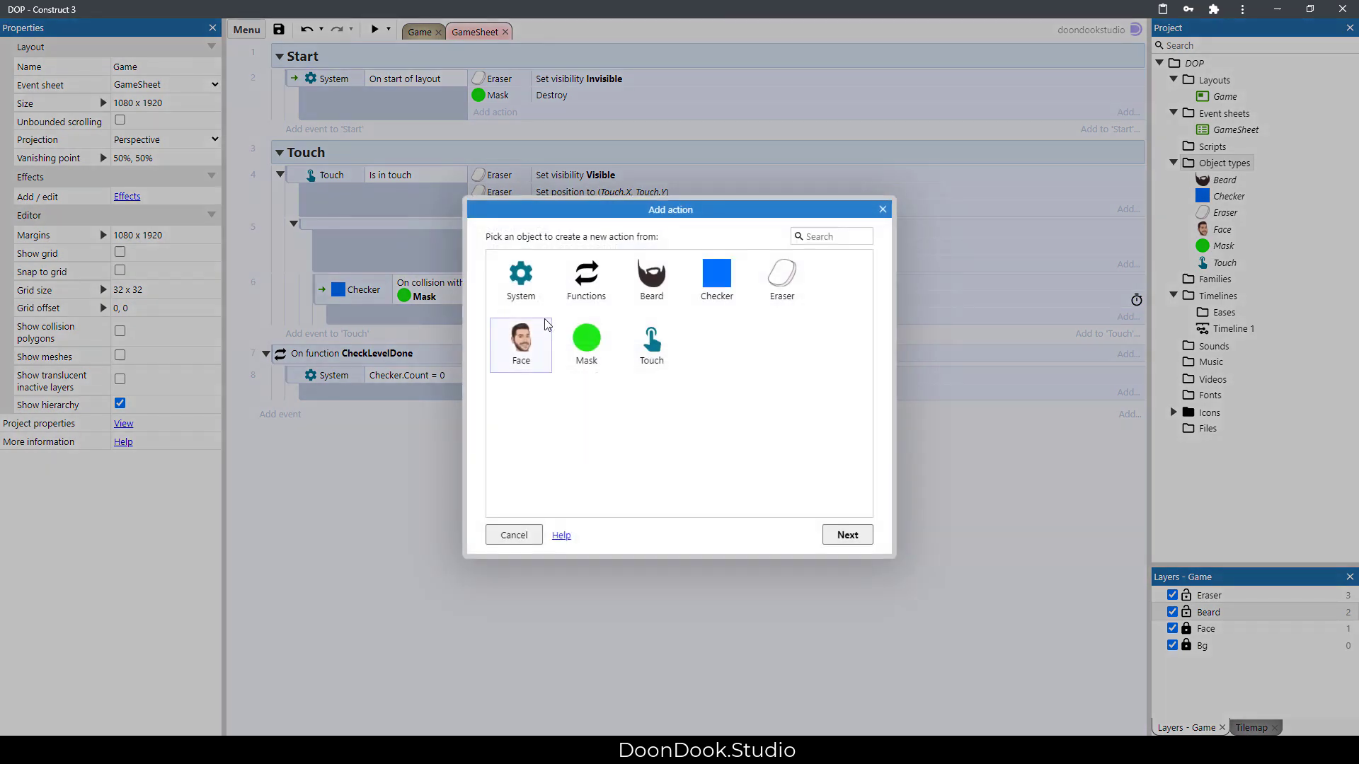
pyautogui.doubleClick(586, 275)
pyautogui.doubleClick(554, 395)
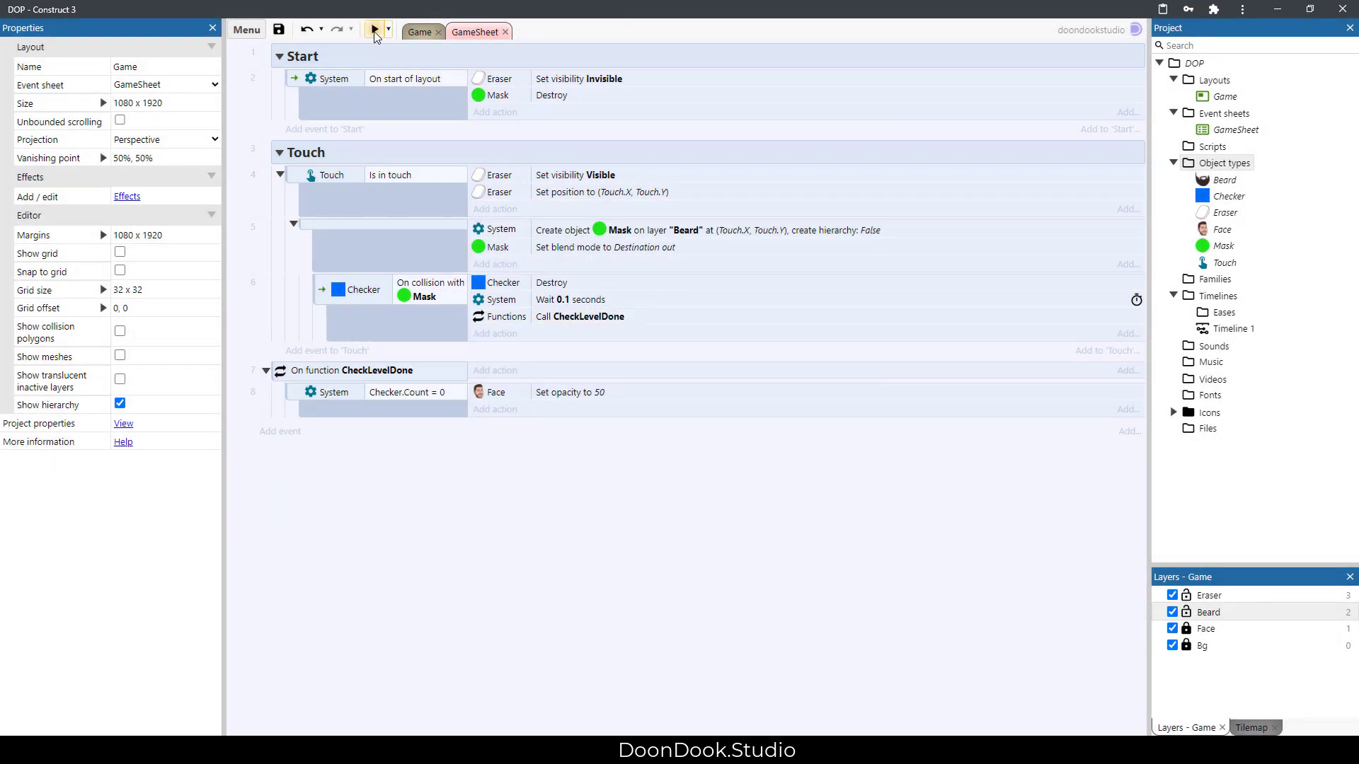
# After a test preview, untick Checker's Initially visible, then preview again and shave the beard.
pyautogui.click(374, 30)
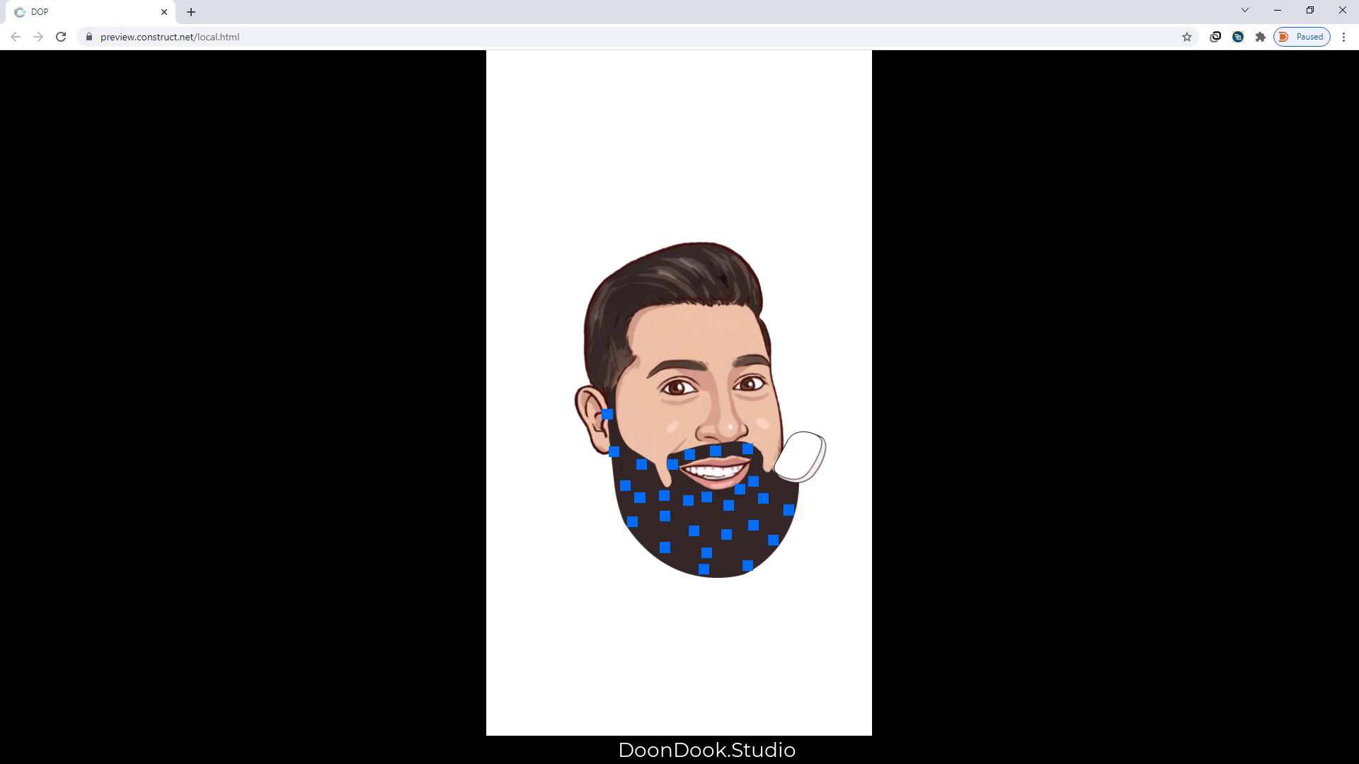
pyautogui.click(1342, 10)
pyautogui.click(1224, 198)
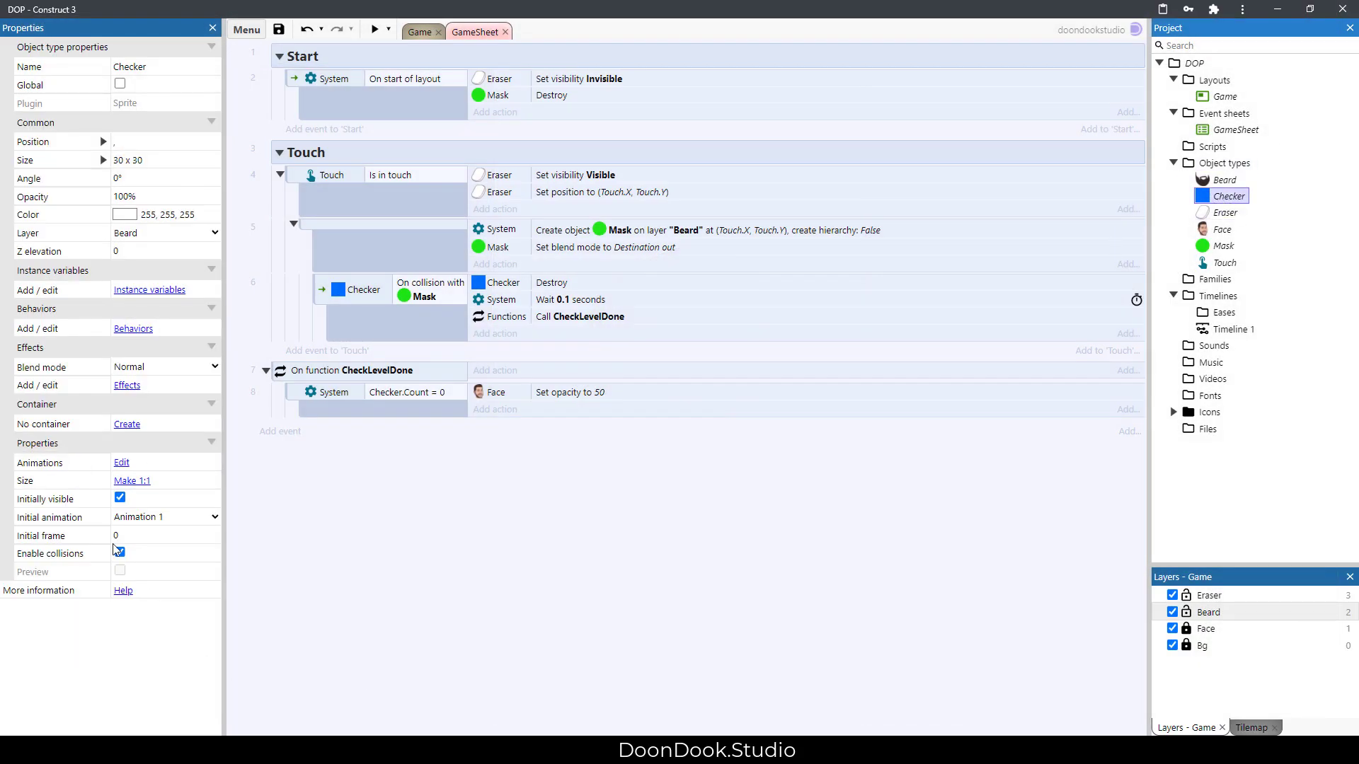
pyautogui.click(119, 498)
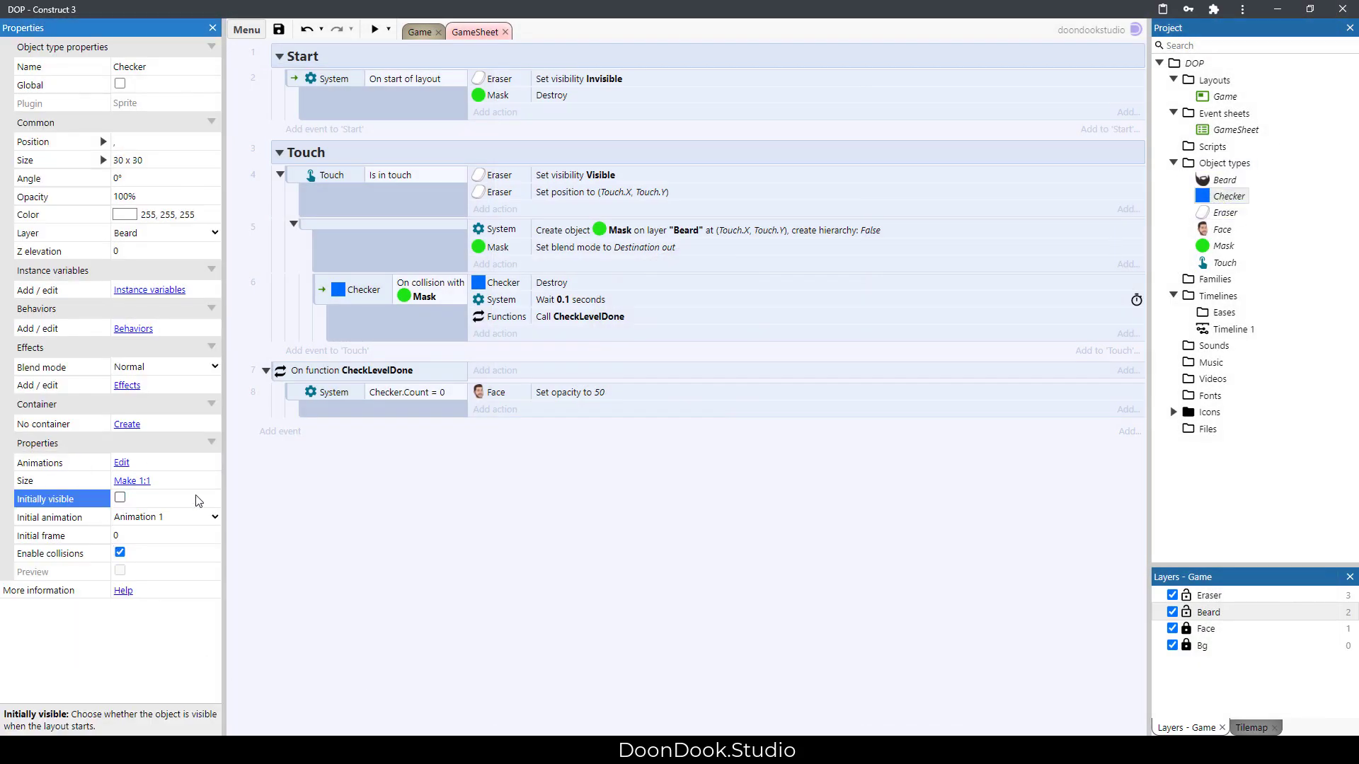
pyautogui.click(375, 32)
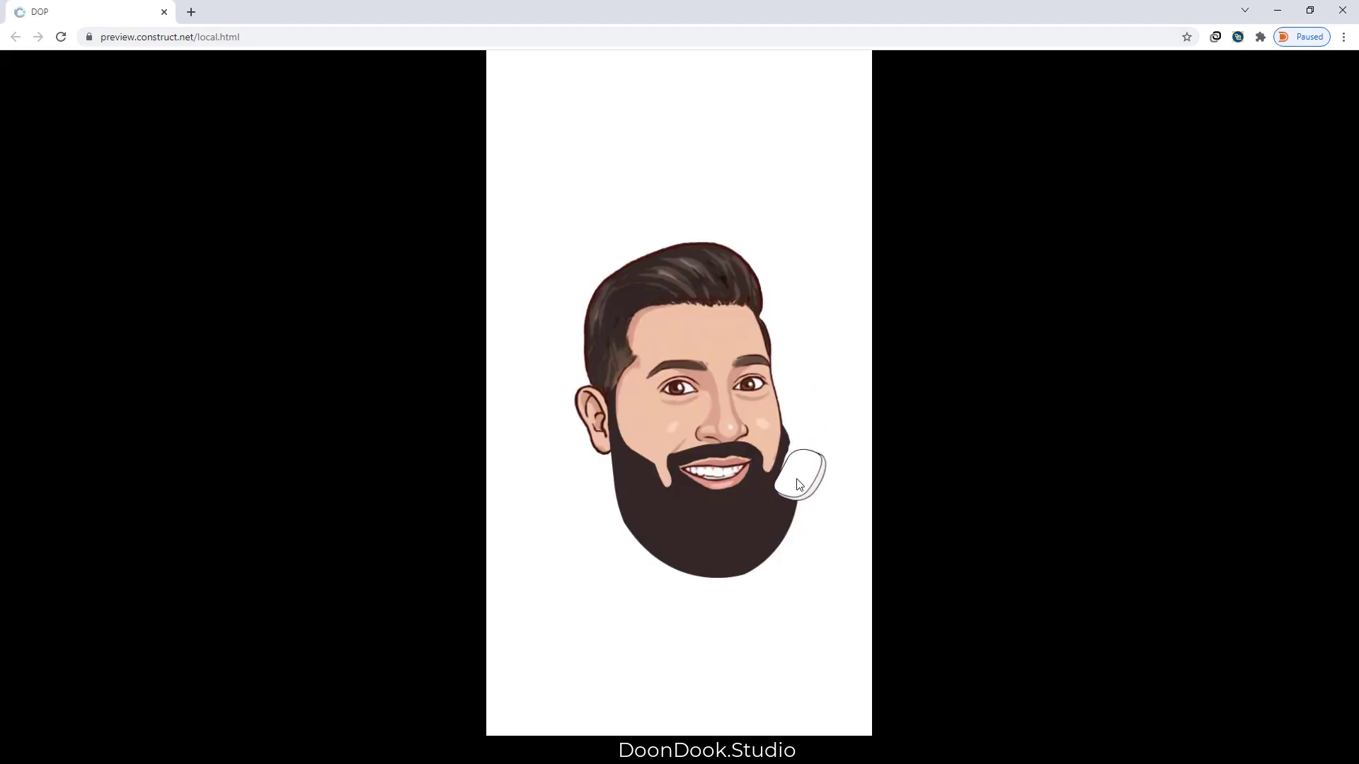
pyautogui.moveTo(795, 485)
pyautogui.mouseDown()
pyautogui.moveTo(737, 568)
pyautogui.moveTo(768, 519)
pyautogui.moveTo(753, 567)
pyautogui.moveTo(700, 521)
pyautogui.moveTo(750, 512)
pyautogui.moveTo(612, 519)
pyautogui.moveTo(629, 389)
pyautogui.moveTo(619, 430)
pyautogui.moveTo(639, 558)
pyautogui.moveTo(687, 588)
pyautogui.moveTo(698, 540)
pyautogui.moveTo(621, 523)
pyautogui.mouseUp()
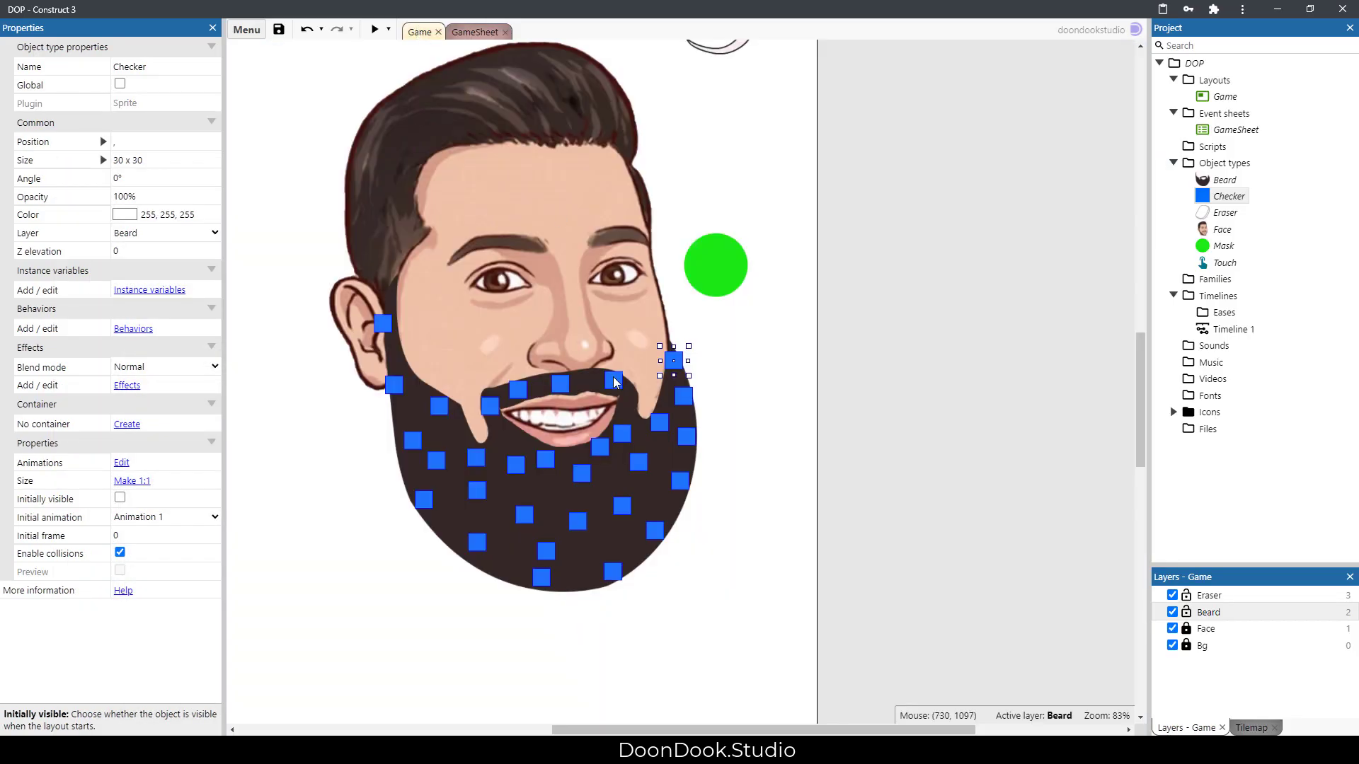
# In the GameSheet Touch group, add a new event with the condition Touch On any touch end.
pyautogui.click(473, 32)
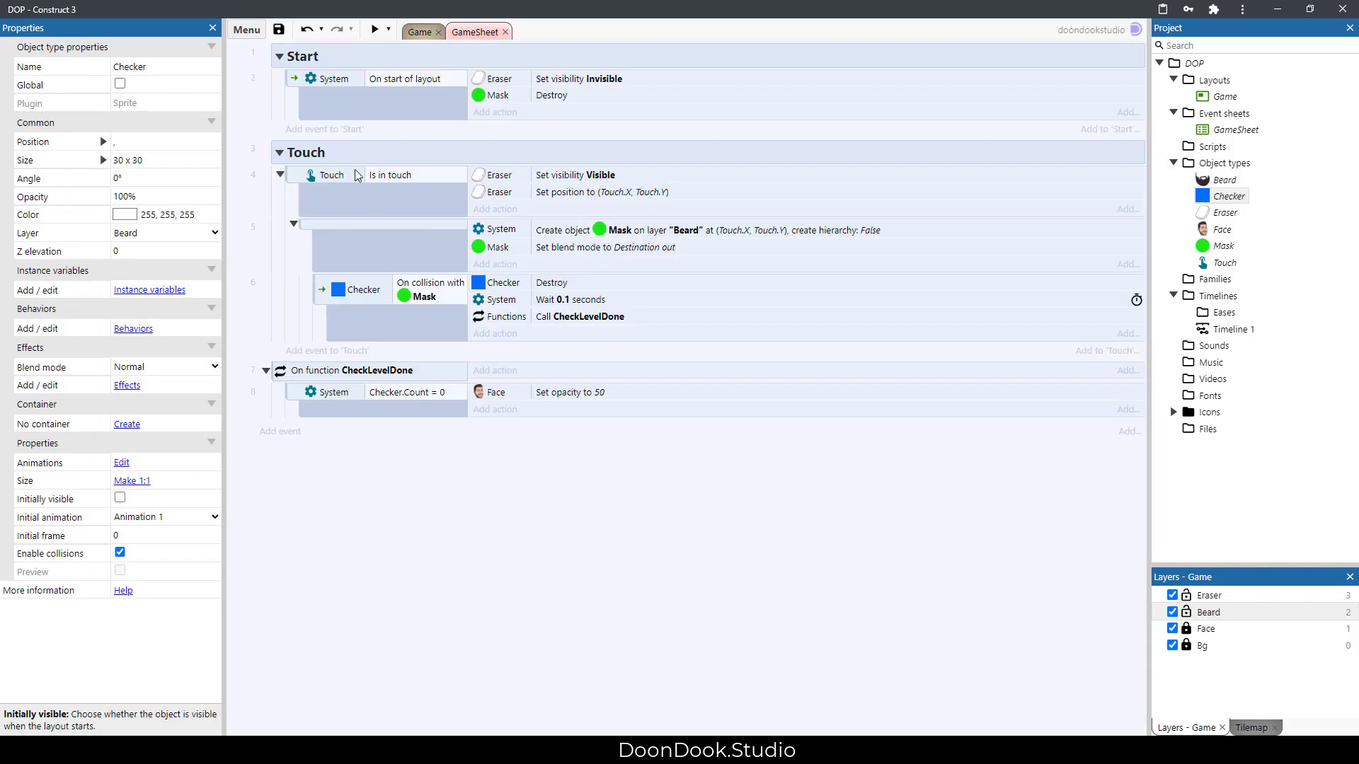
pyautogui.press('b')
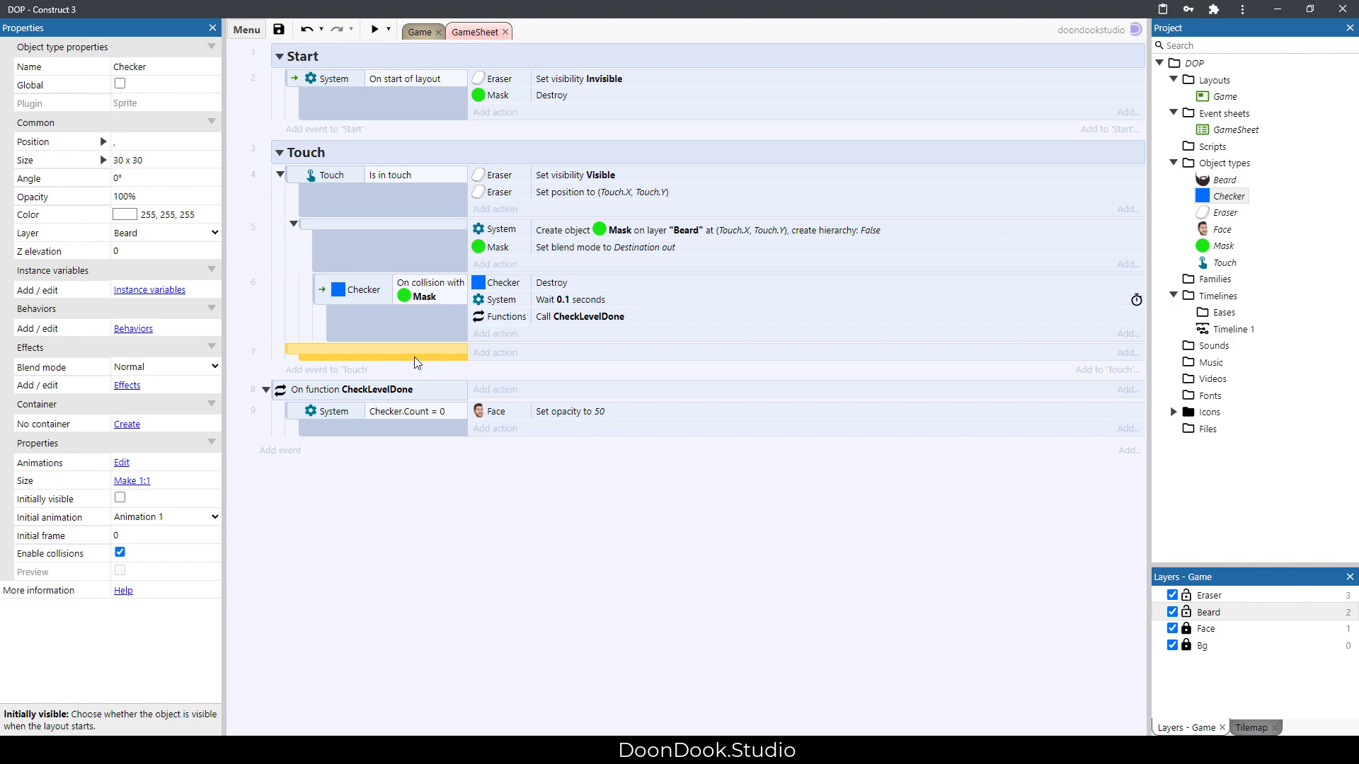
pyautogui.press('c')
pyautogui.click(586, 341)
pyautogui.doubleClick(585, 341)
pyautogui.doubleClick(566, 472)
# Copy the Eraser Set invisible action into the On any touch end event.
pyautogui.click(586, 87)
pyautogui.press('Delete')
pyautogui.hotkey('ctrl', 'z')
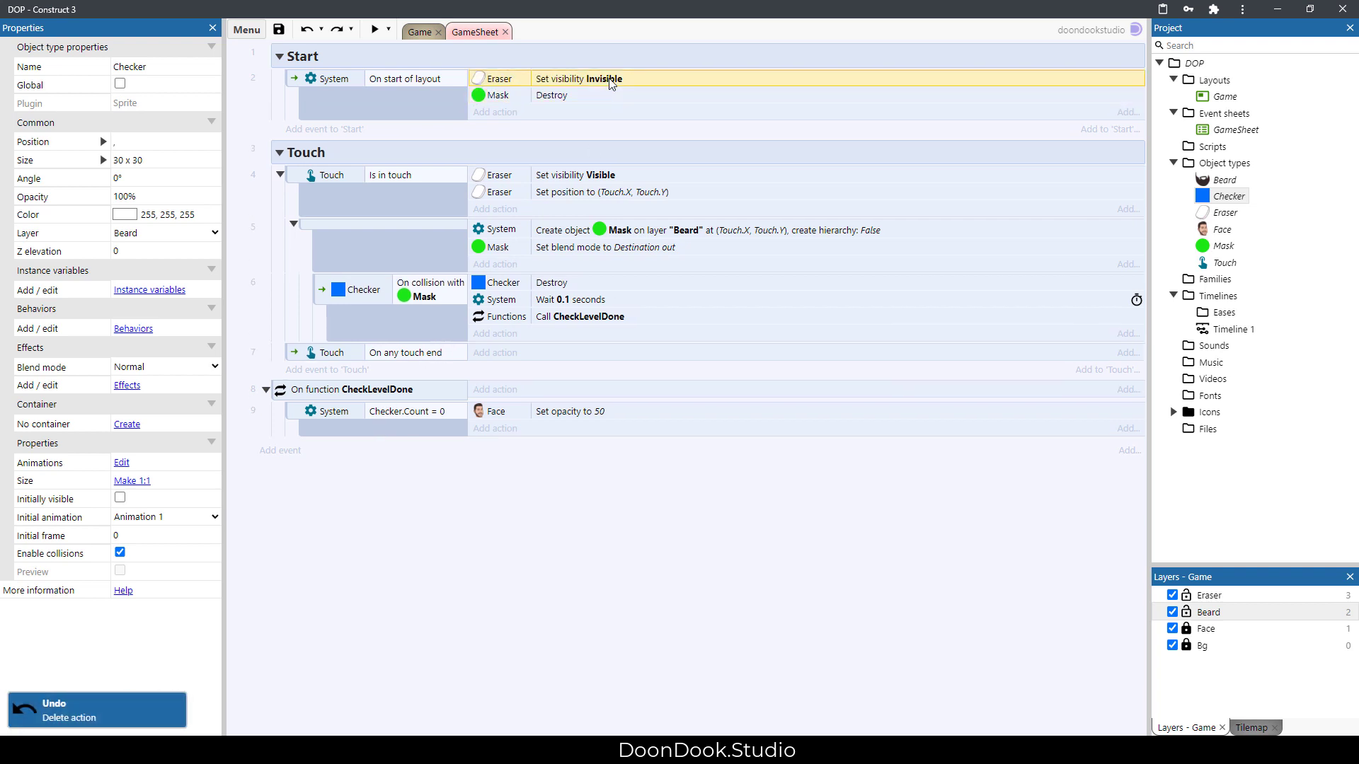
pyautogui.click(433, 352)
pyautogui.hotkey('ctrl', 'v')
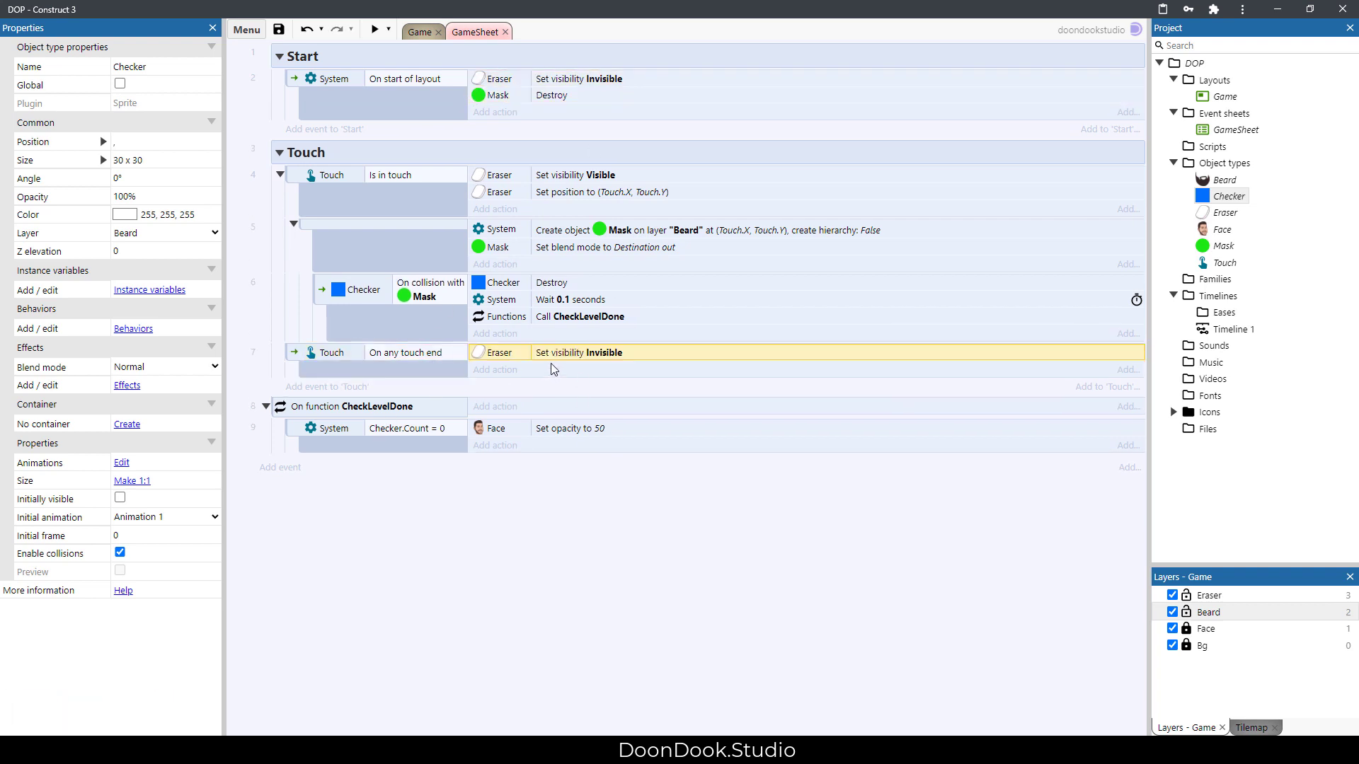
pyautogui.click(419, 31)
pyautogui.click(685, 396)
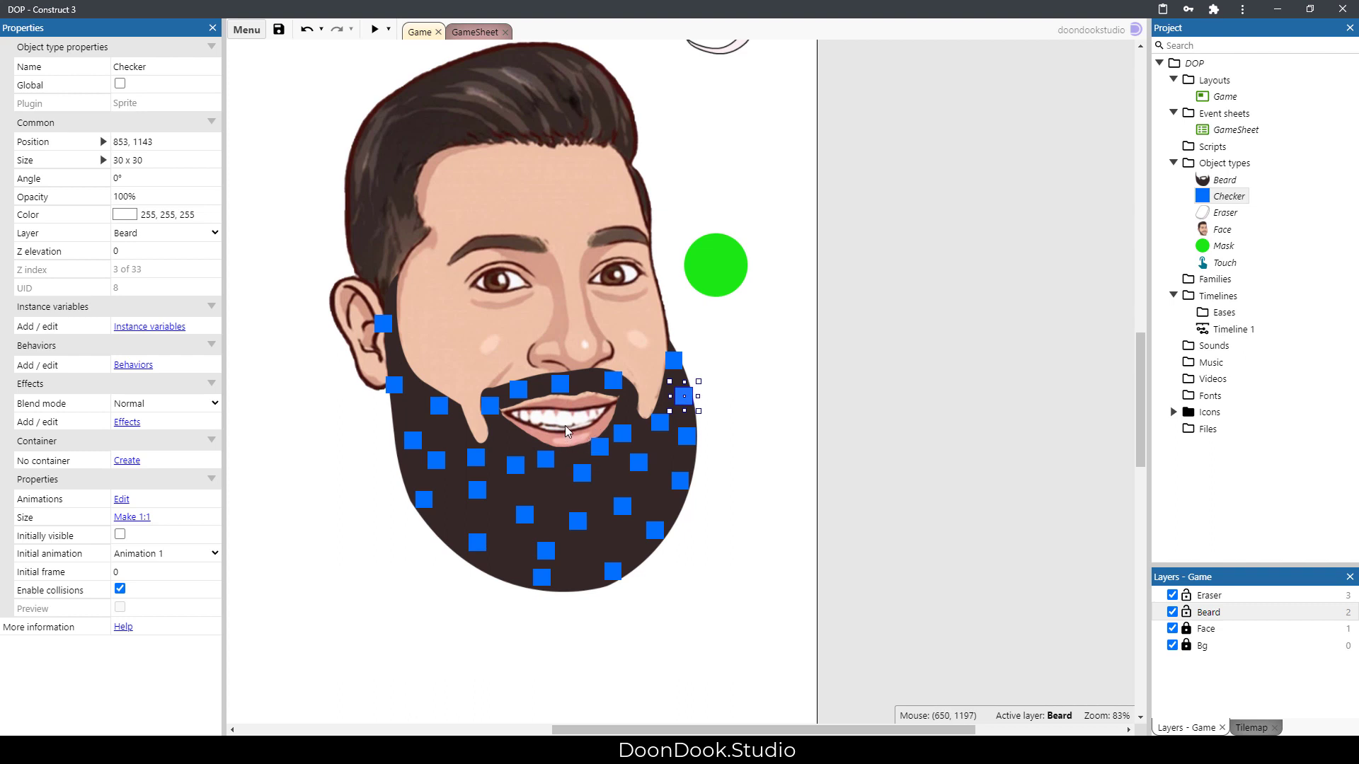
pyautogui.click(849, 440)
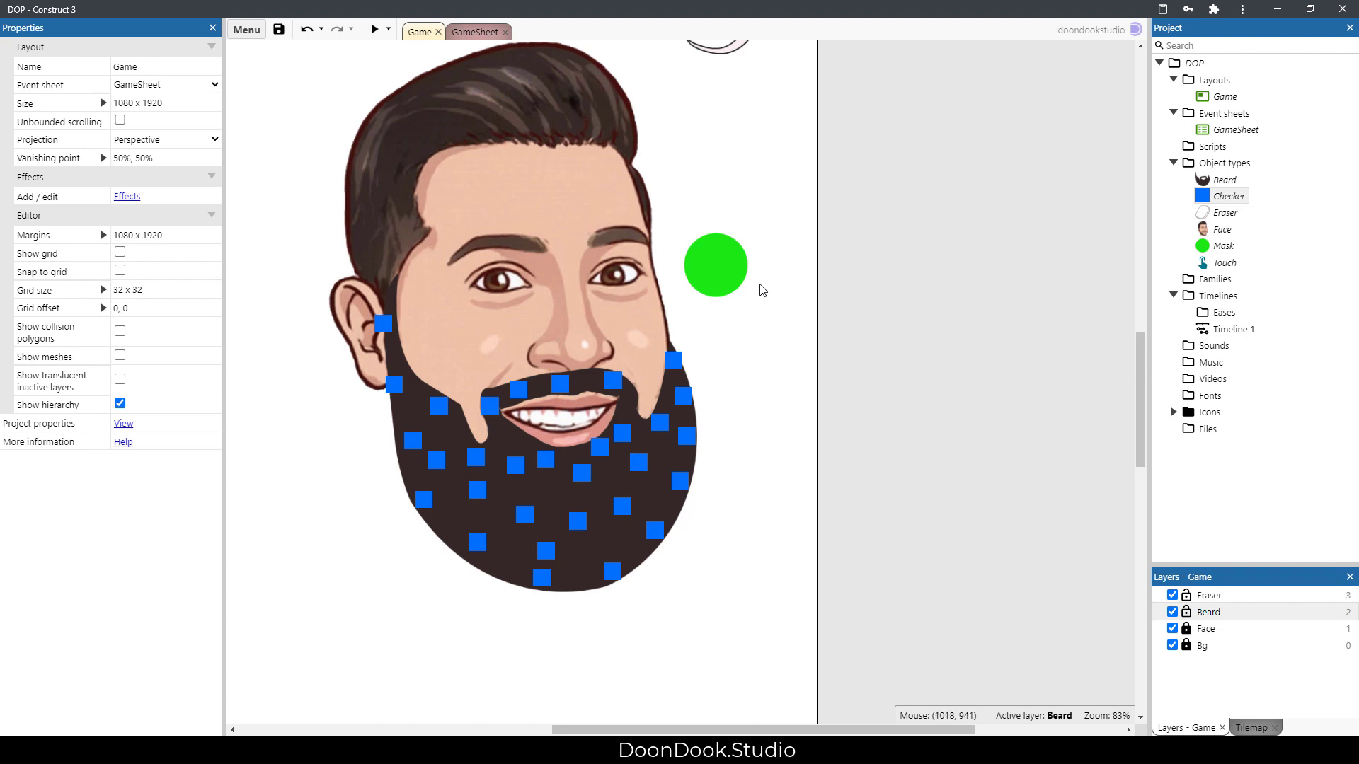
pyautogui.keyDown('ctrl'); pyautogui.scroll(-5, 835, 170); pyautogui.keyUp('ctrl')
pyautogui.keyDown('ctrl'); pyautogui.scroll(3, 927, 276); pyautogui.keyUp('ctrl')
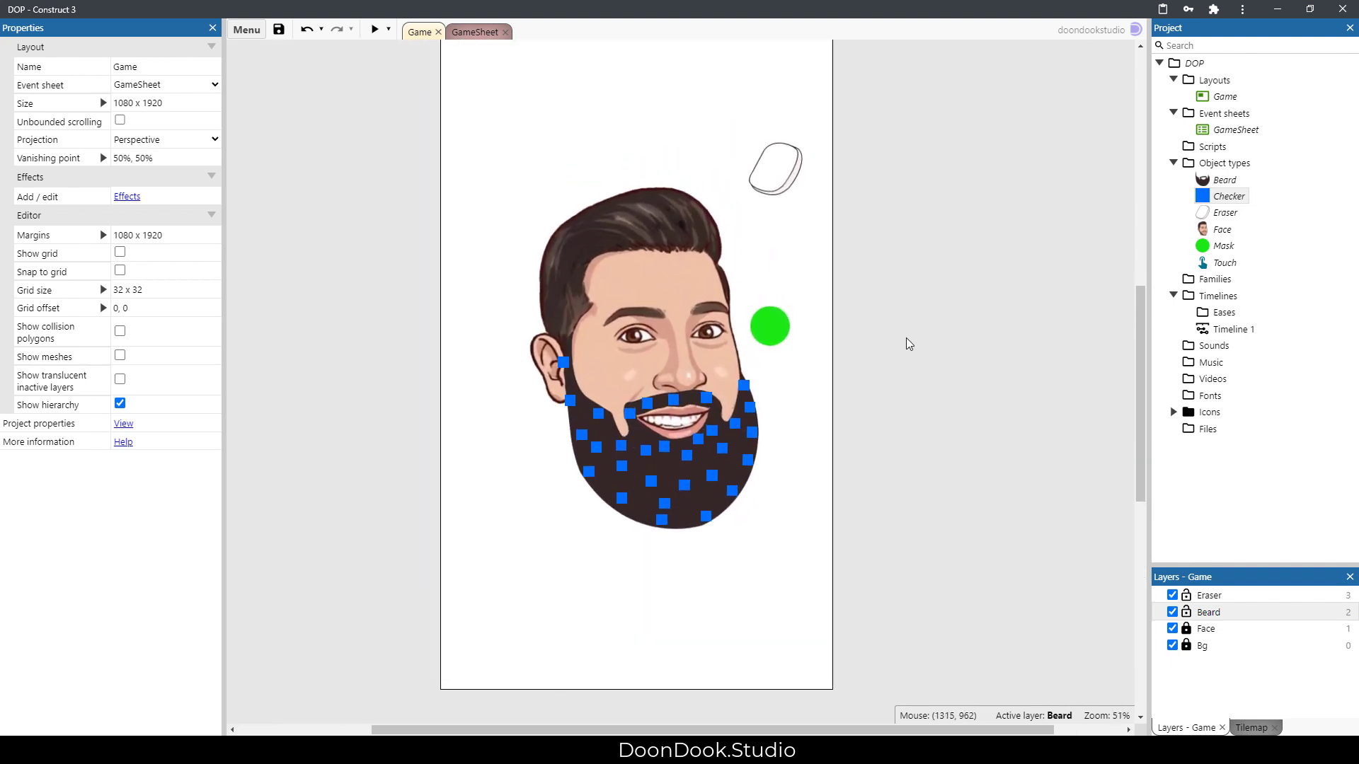